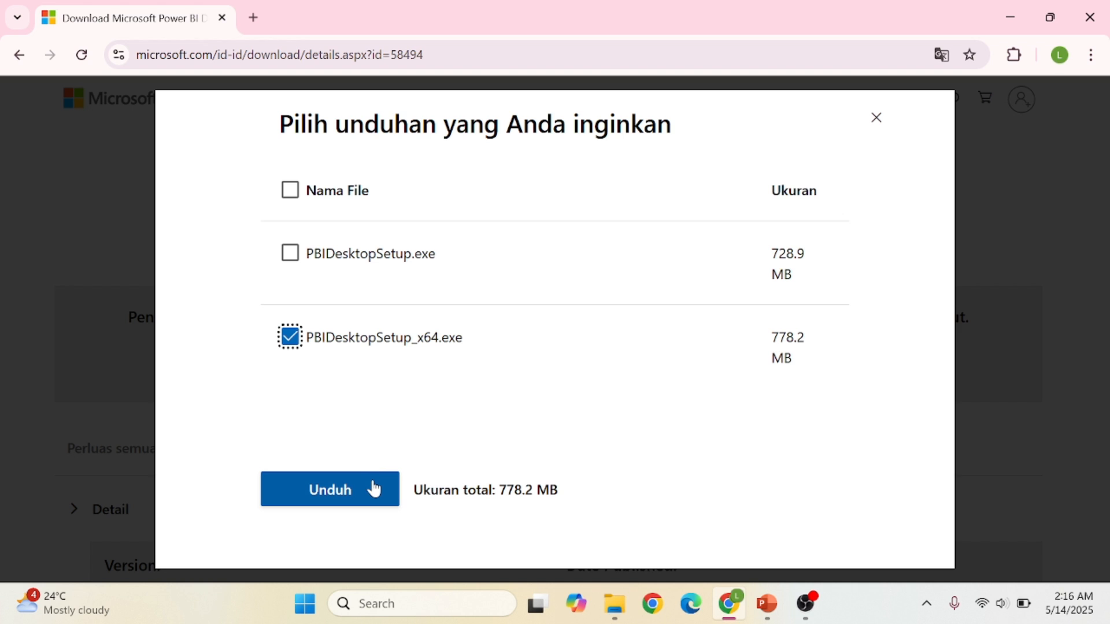
Download PBIDesktopSetup_x64.exe (778.2 MB) and bring up the Downloads folder showing it.
click(374, 489)
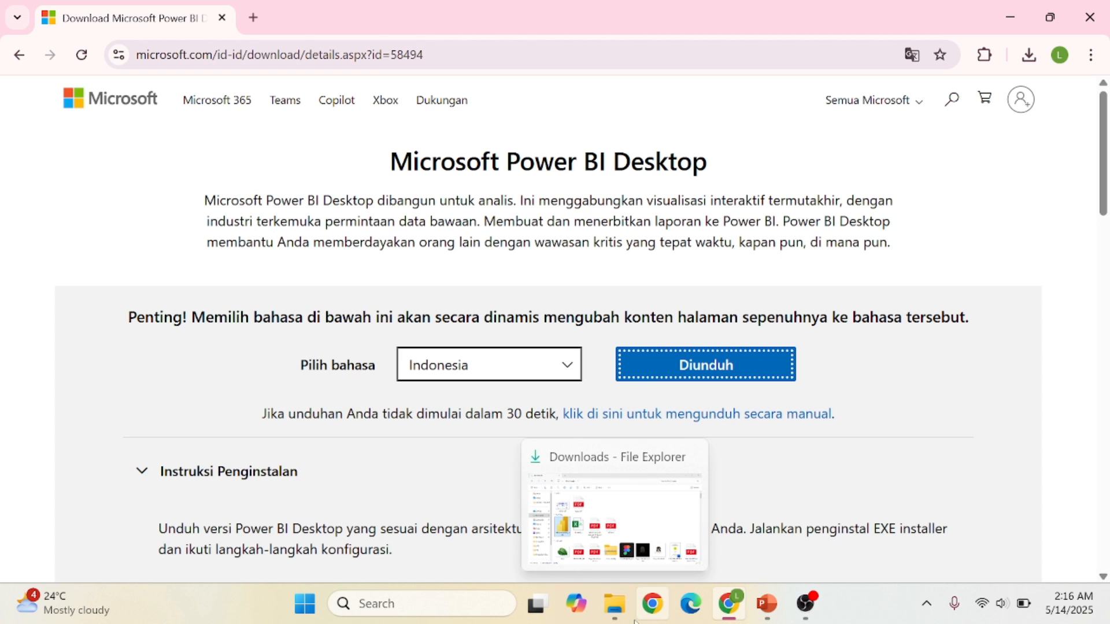
click(614, 604)
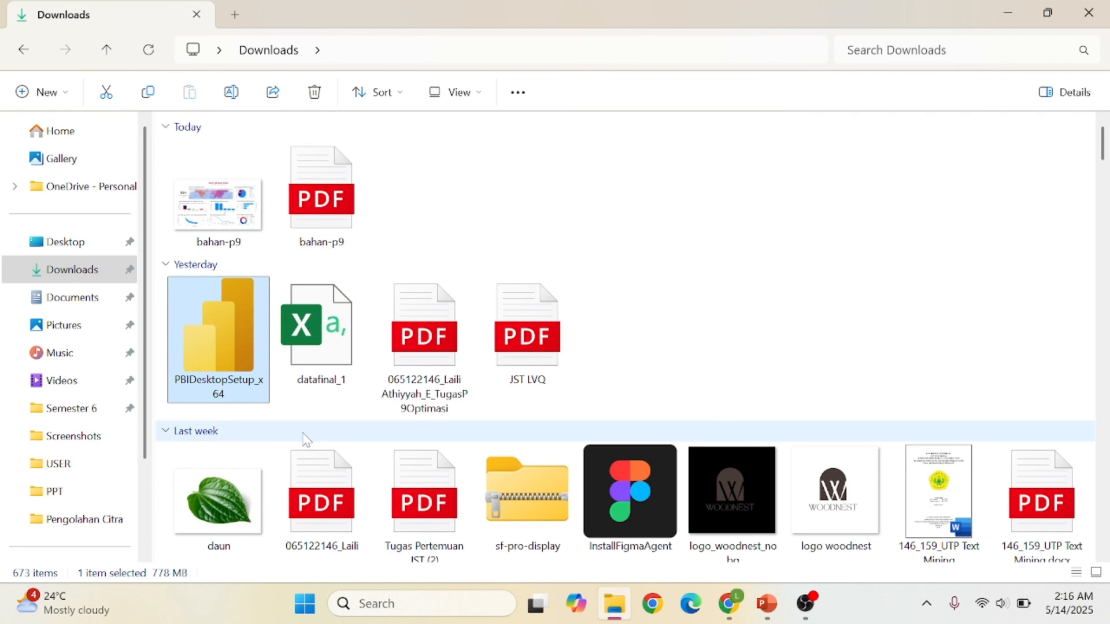
Run PBIDesktopSetup_x64 from Downloads to launch the Power BI Desktop (x64) Setup Wizard.
double_click(217, 387)
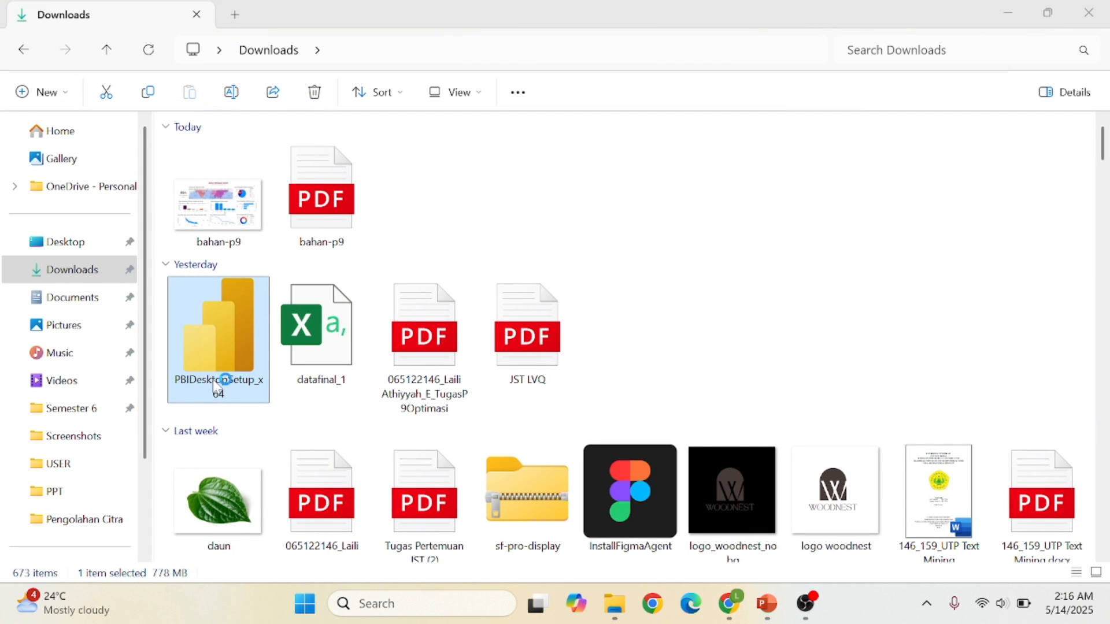
click(1008, 13)
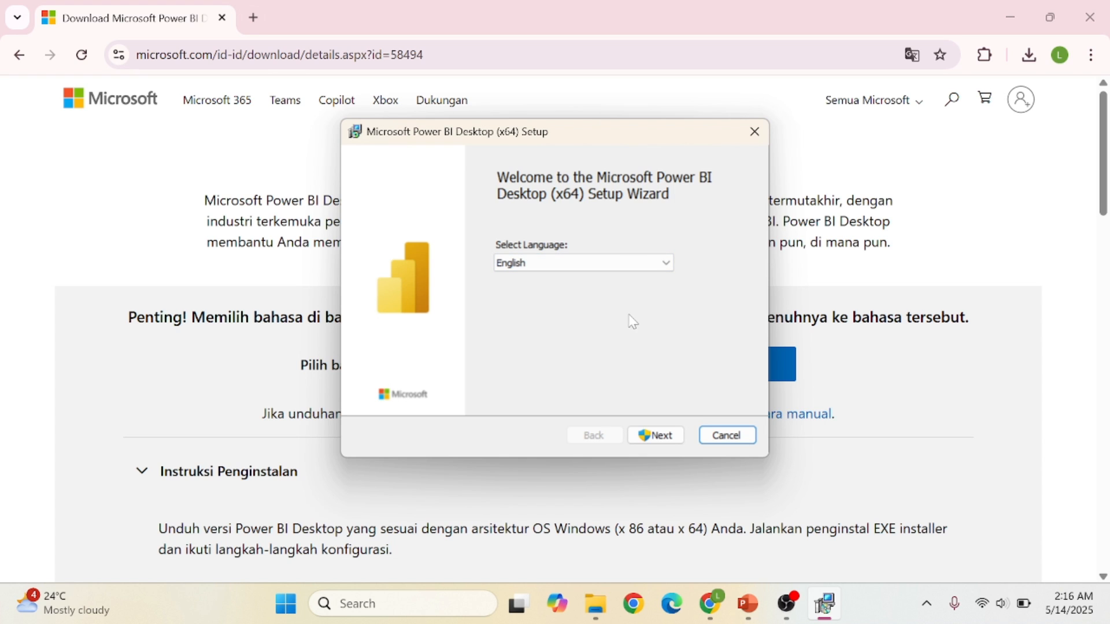
Choose Indonesia as the setup language and continue.
click(668, 263)
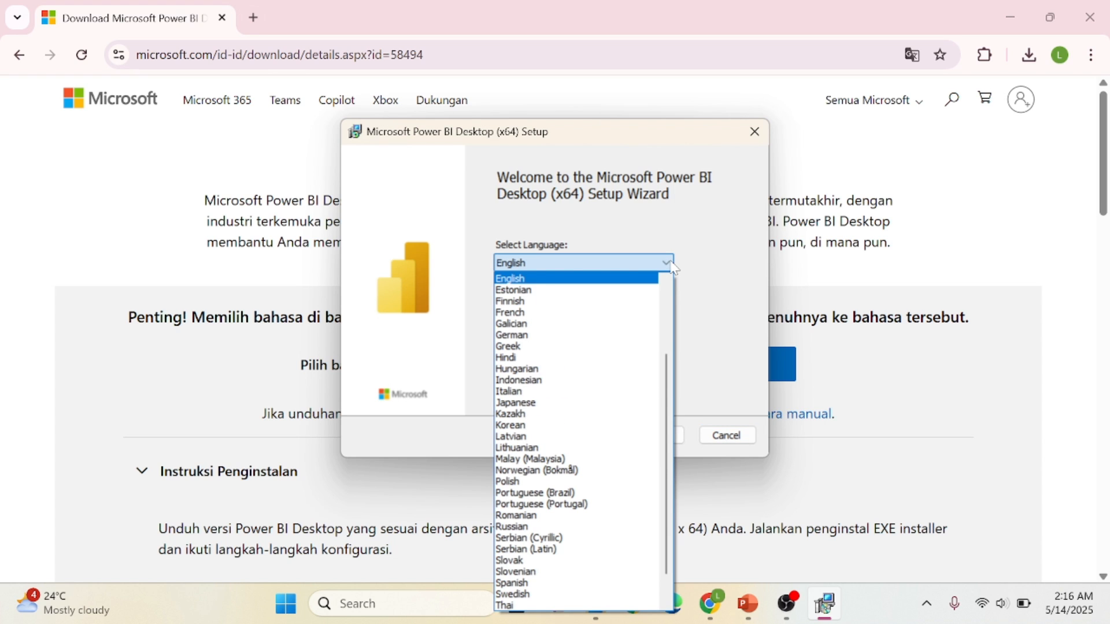
key(i)
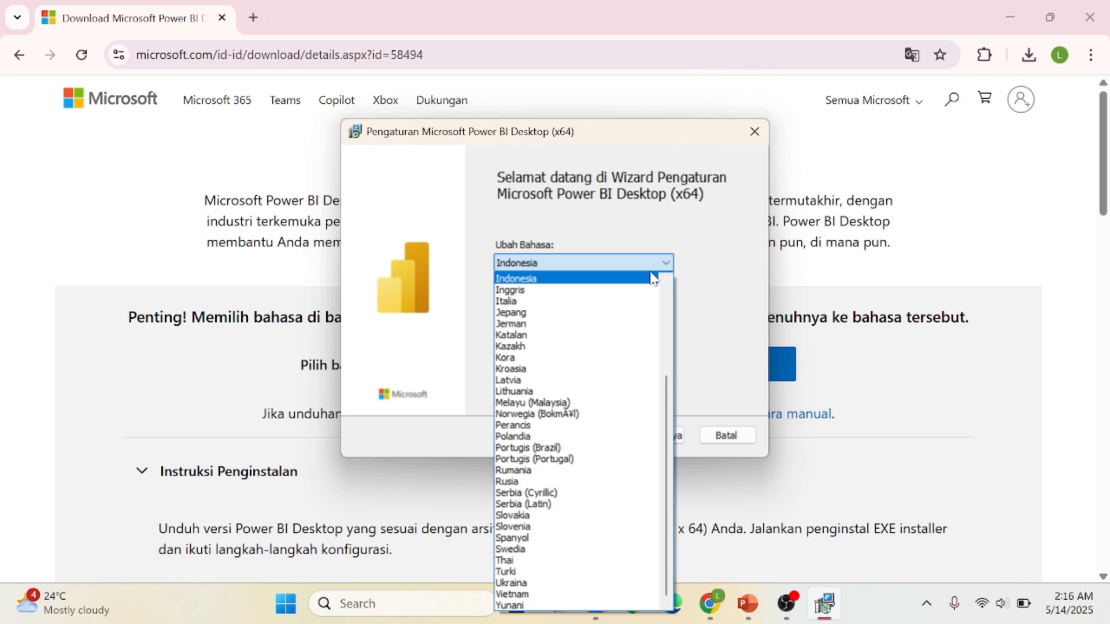
click(654, 280)
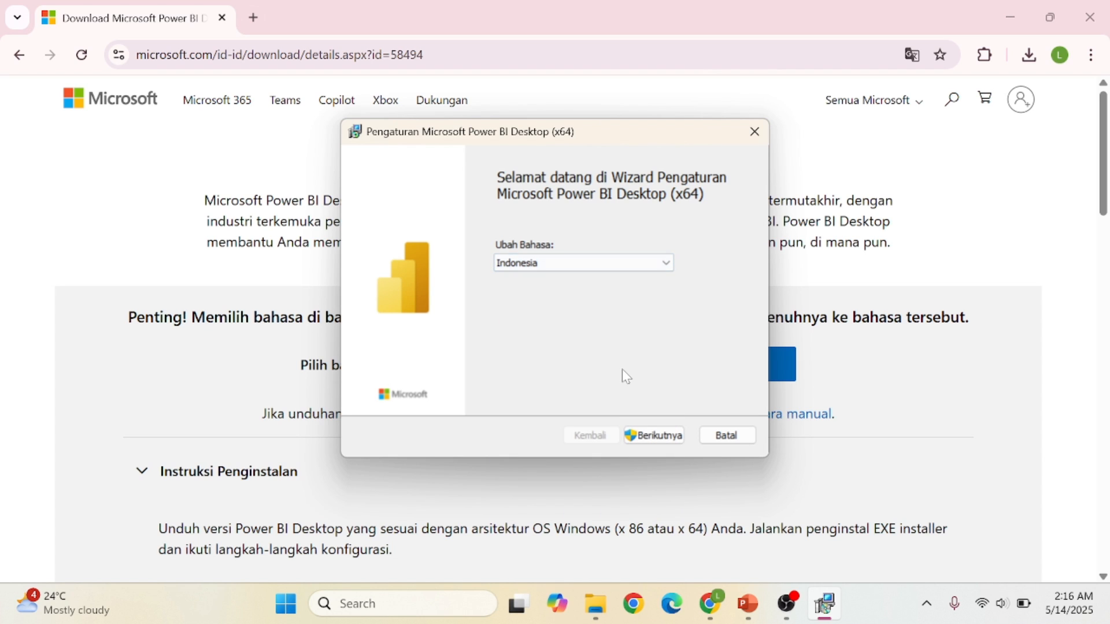
click(663, 443)
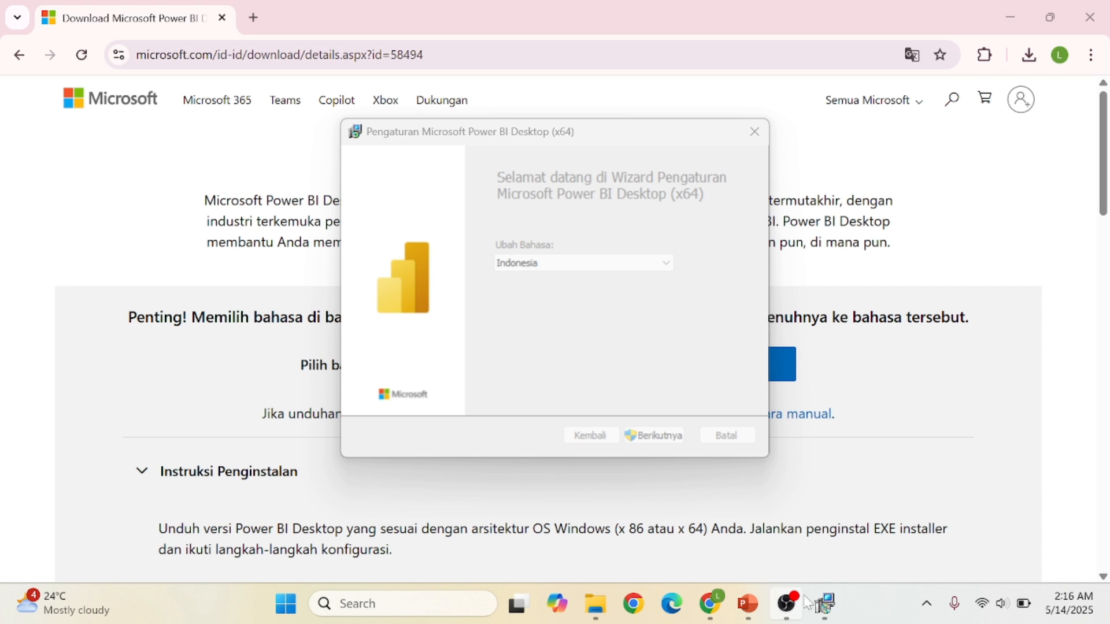
Accept the licence, keep the default folder, install, then close the Power BI splash.
mouse_move(831, 611)
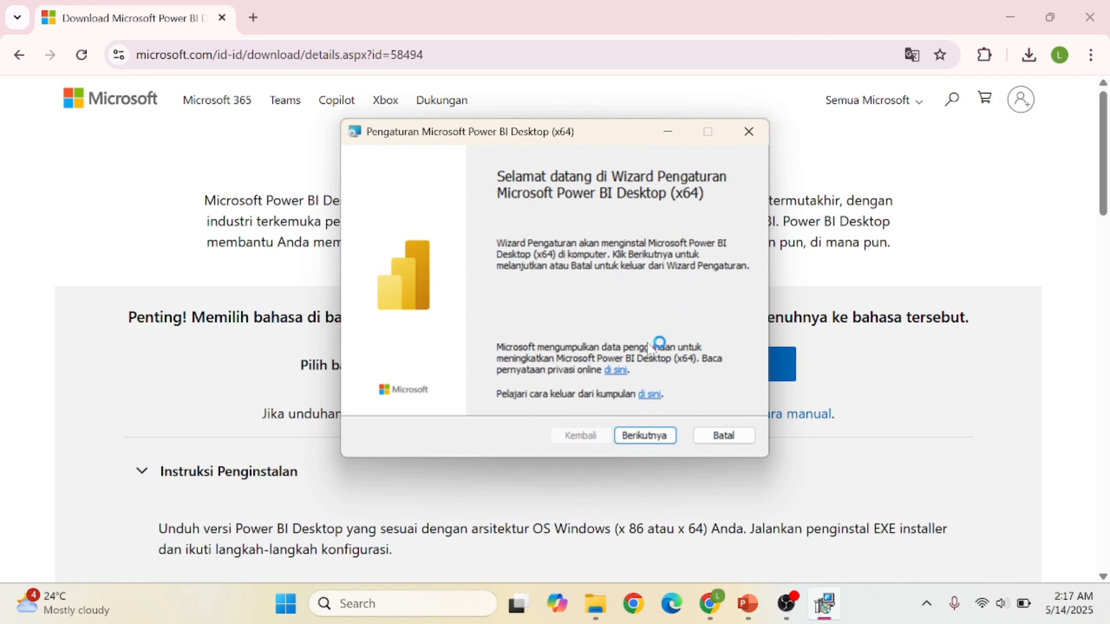
click(660, 440)
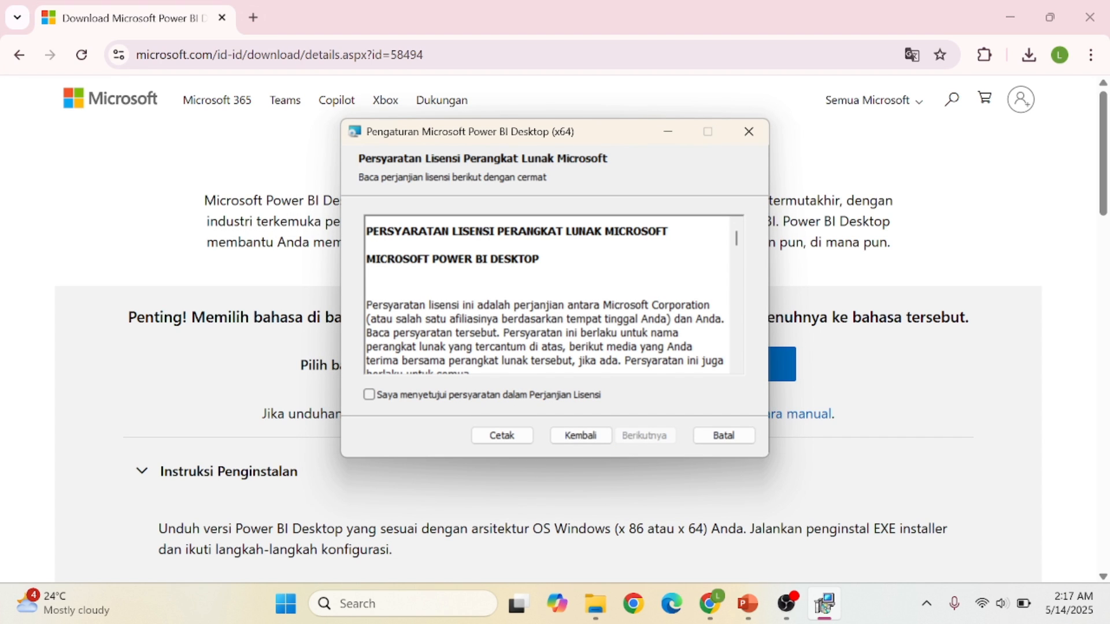
click(369, 395)
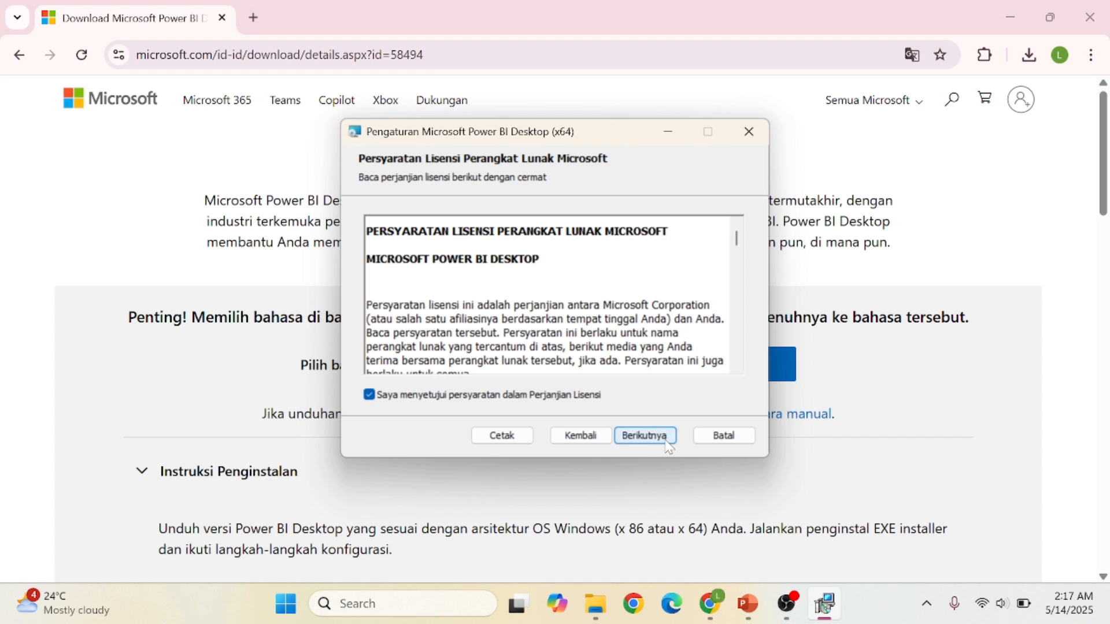
click(646, 437)
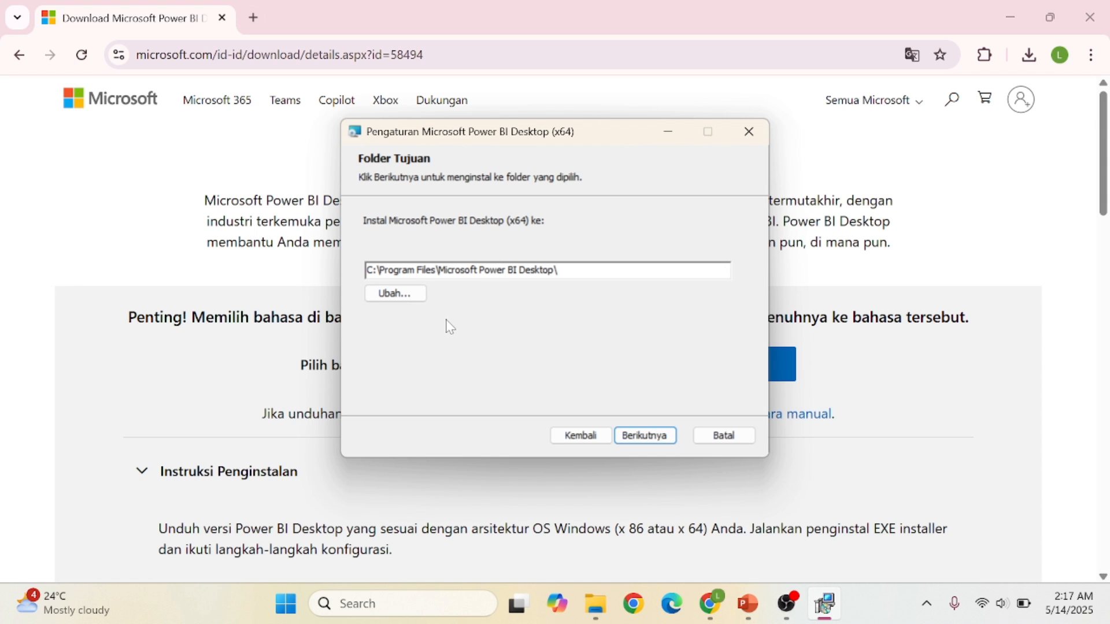
click(653, 436)
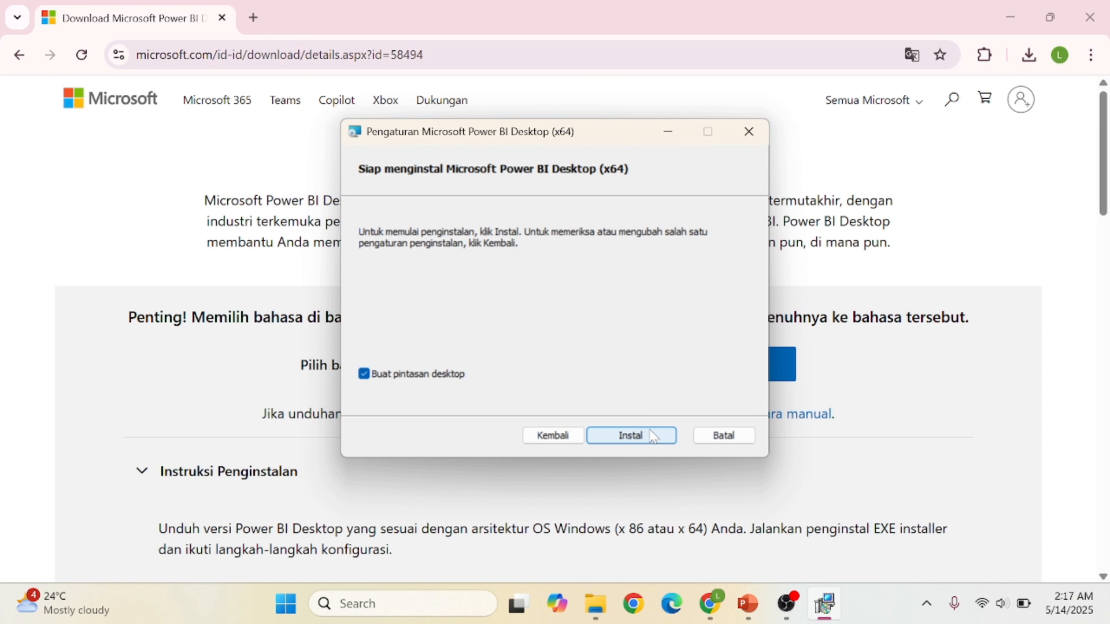
click(653, 437)
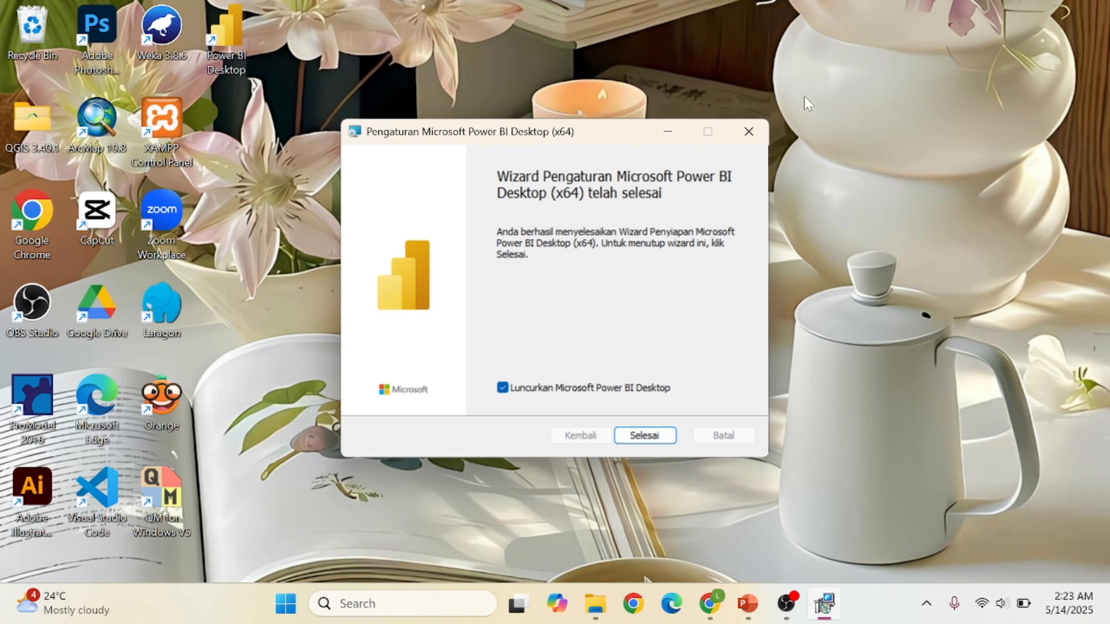
click(653, 441)
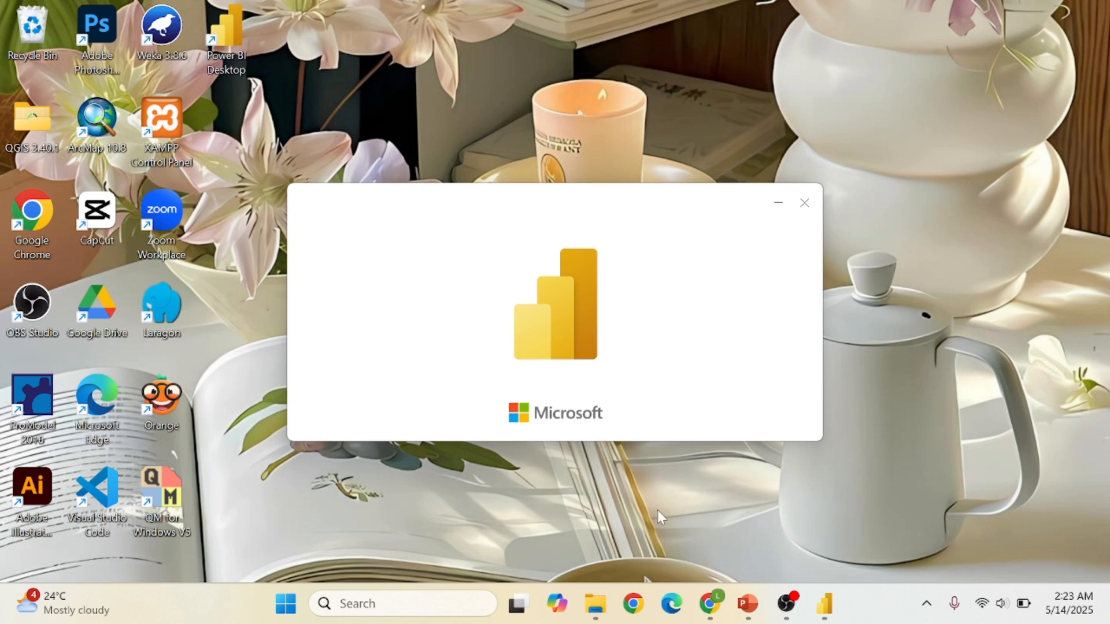
click(805, 203)
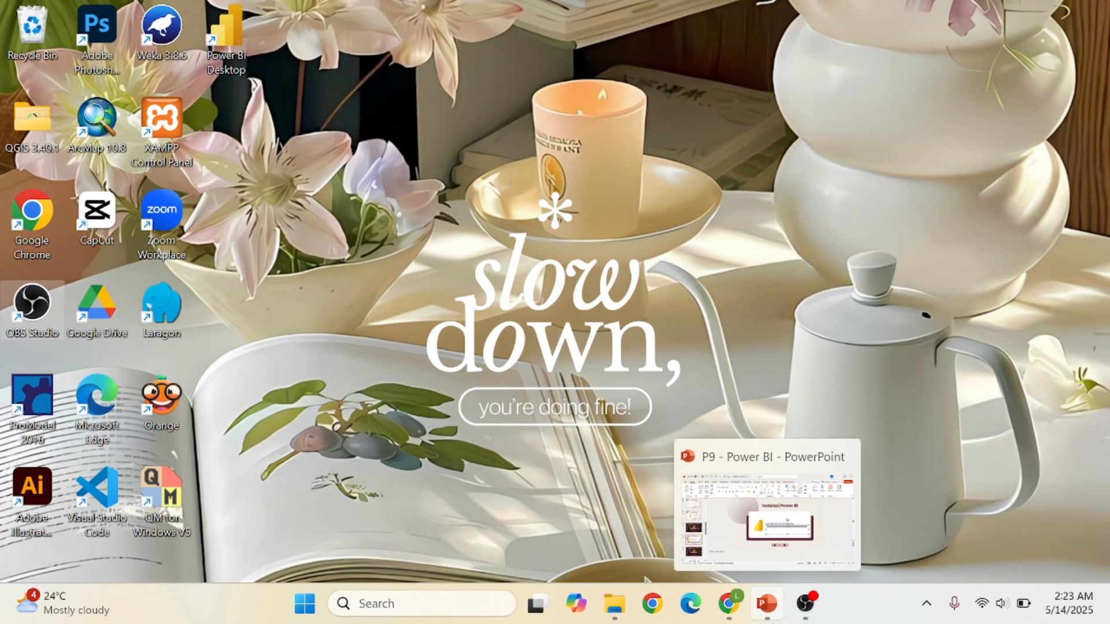
Show the P9 Power BI deck as a slide show on the 'DATA POPULASI DUNIA' dashboard slide.
click(766, 604)
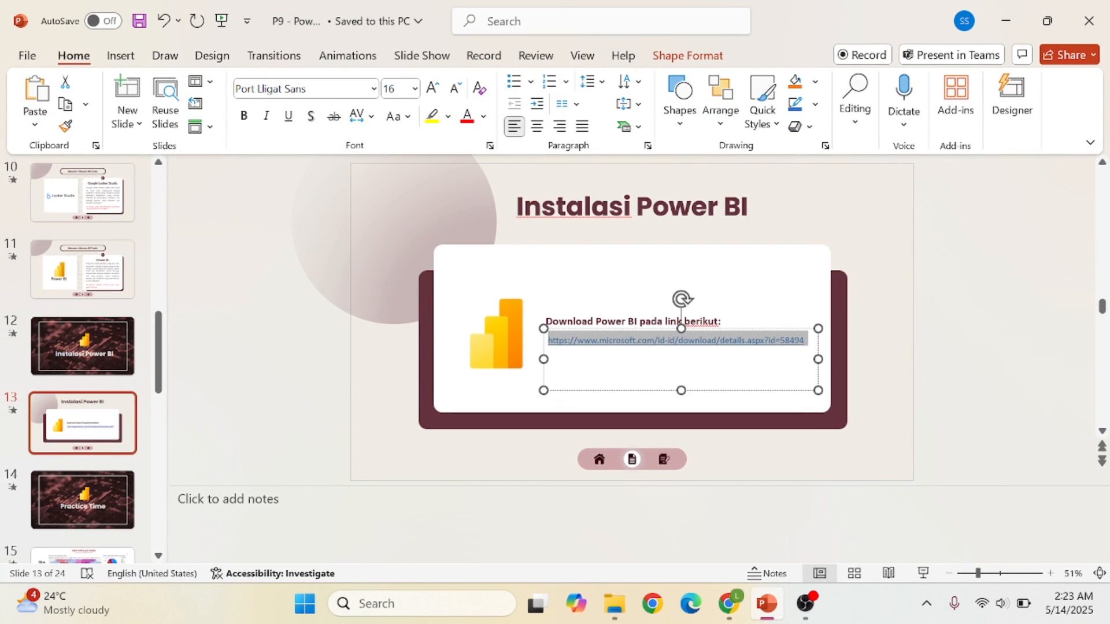
click(923, 573)
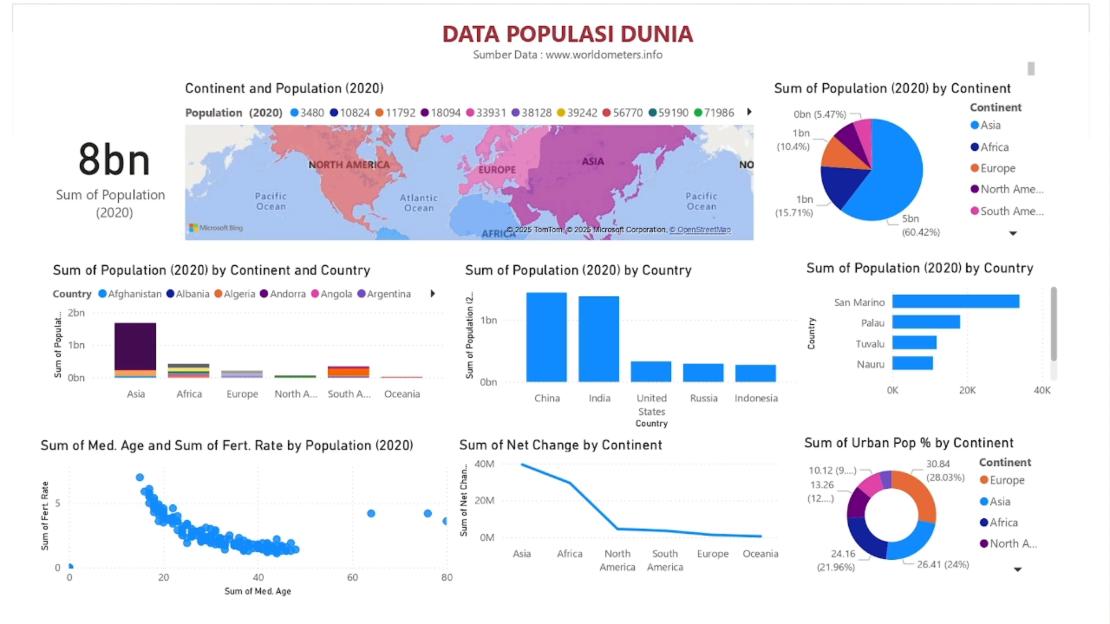
Advance to slide 16, 'Sumber Data', and exit to normal view.
key(Right)
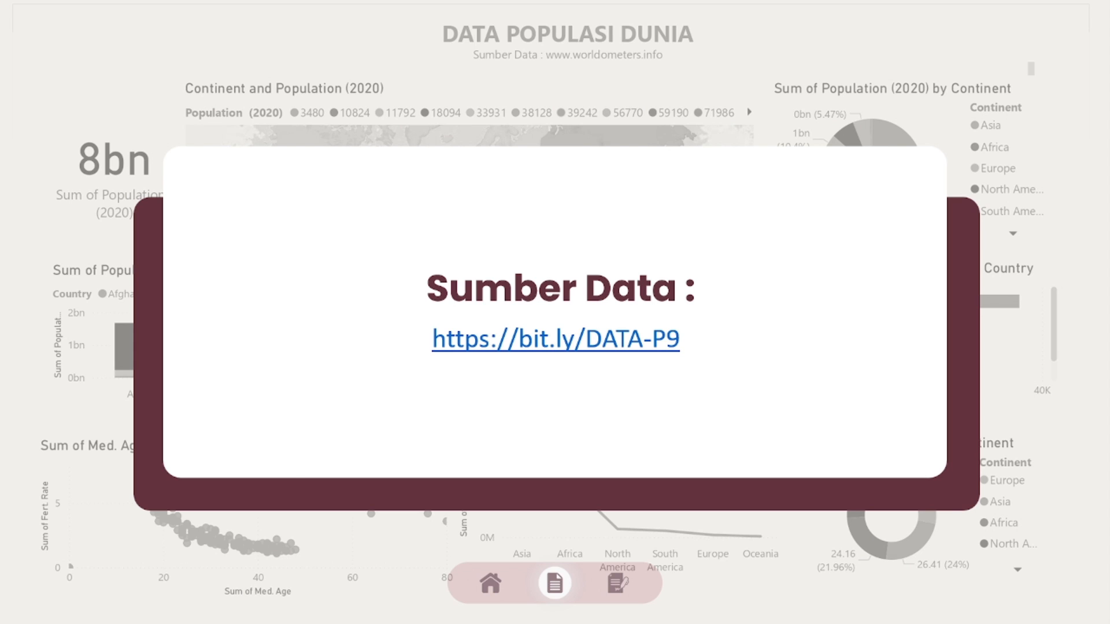
key(Escape)
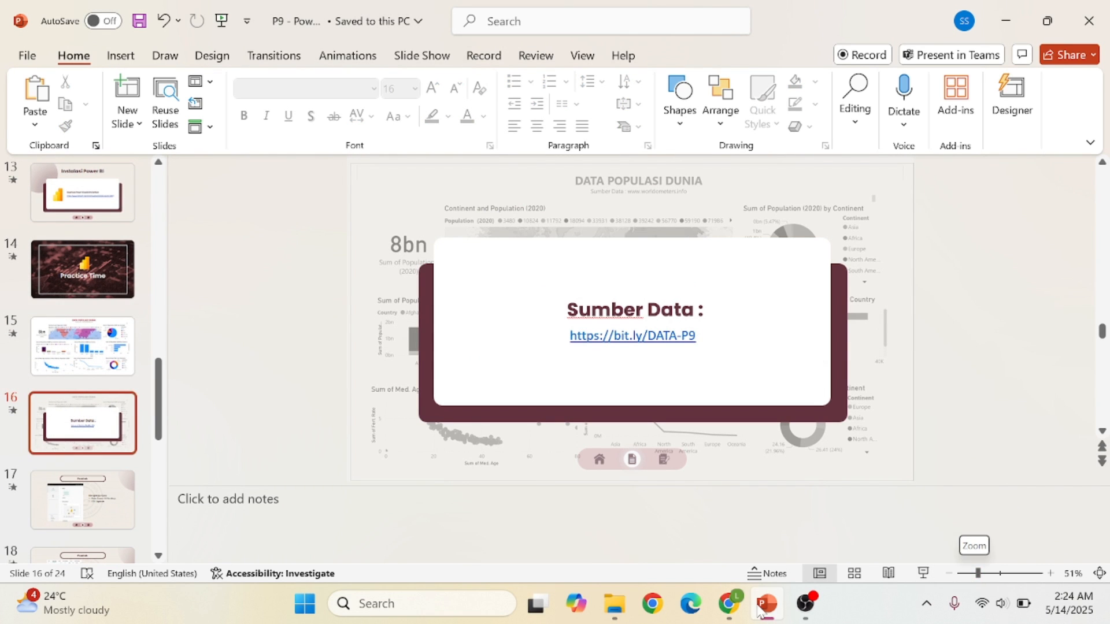
ctrl+click(662, 336)
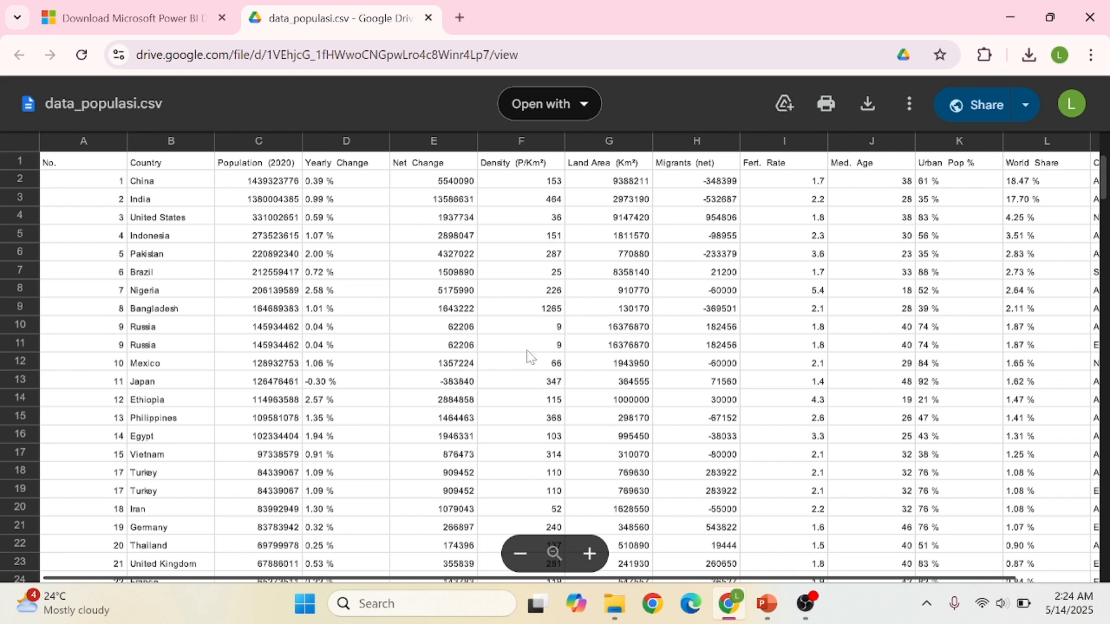
scroll(535, 373, right, 2)
scroll(535, 372, left, 2)
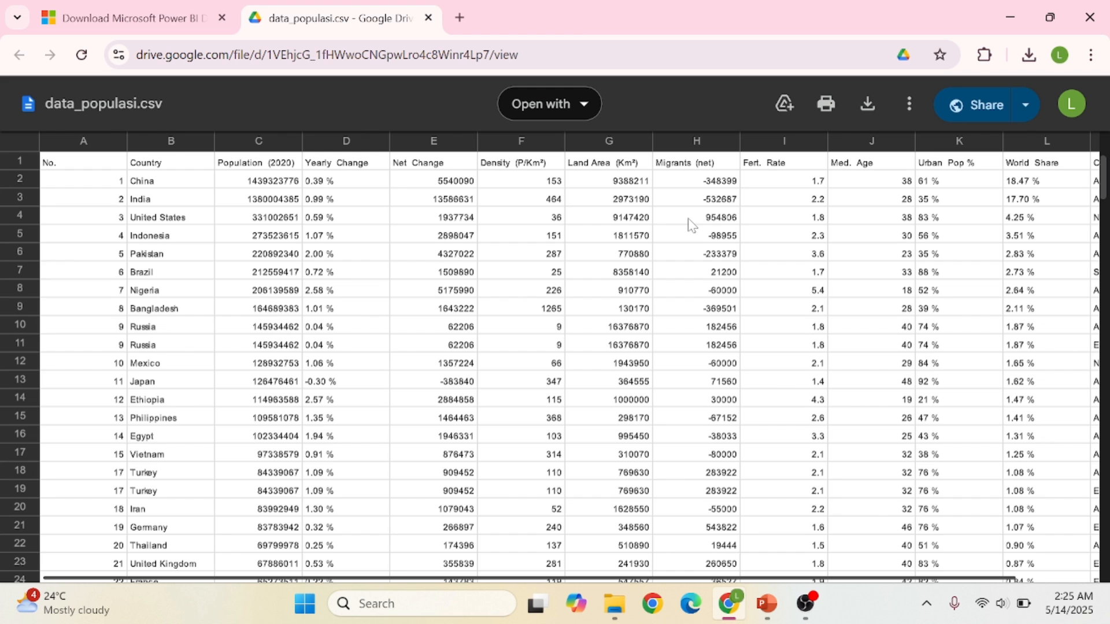
Look across the CSV columns through Continent, then minimize Chrome back to slide 16.
scroll(687, 226, right, 3)
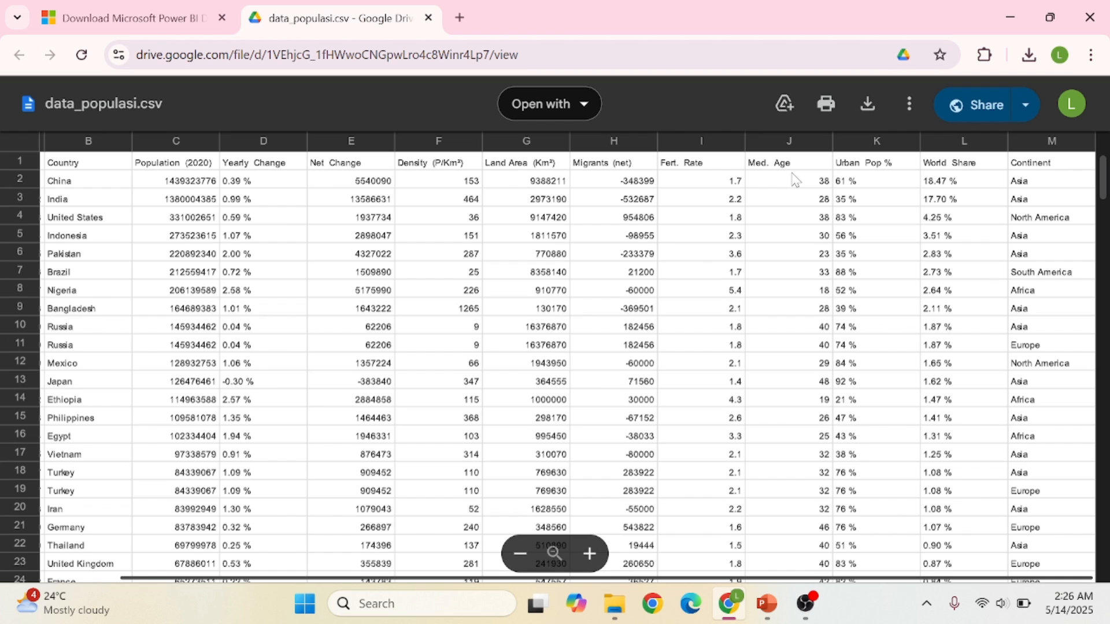
scroll(616, 312, left, 3)
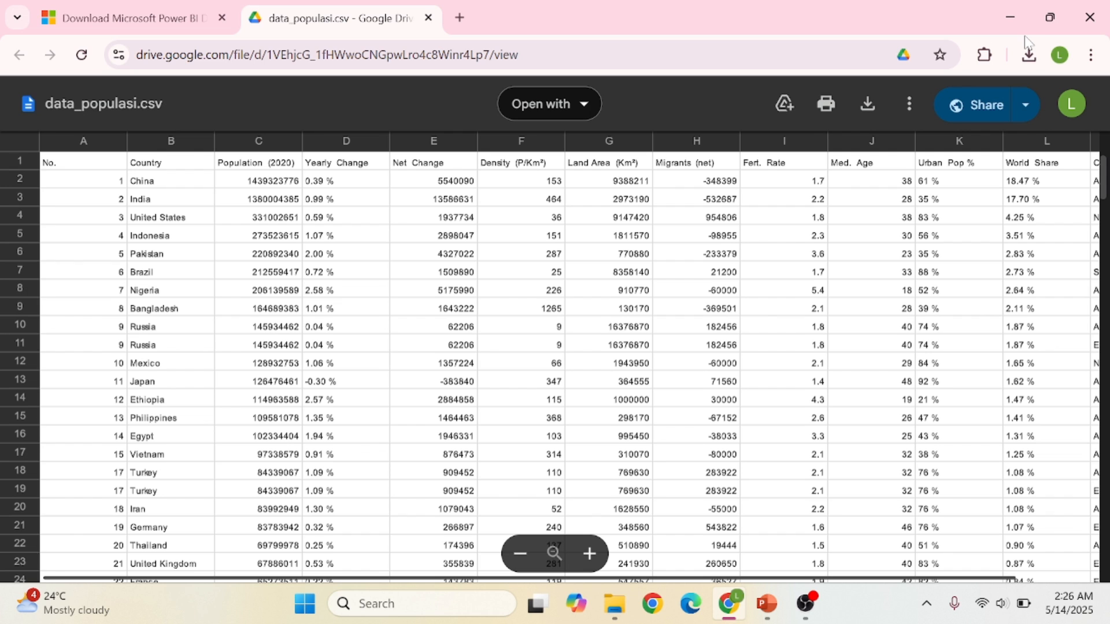
click(1010, 19)
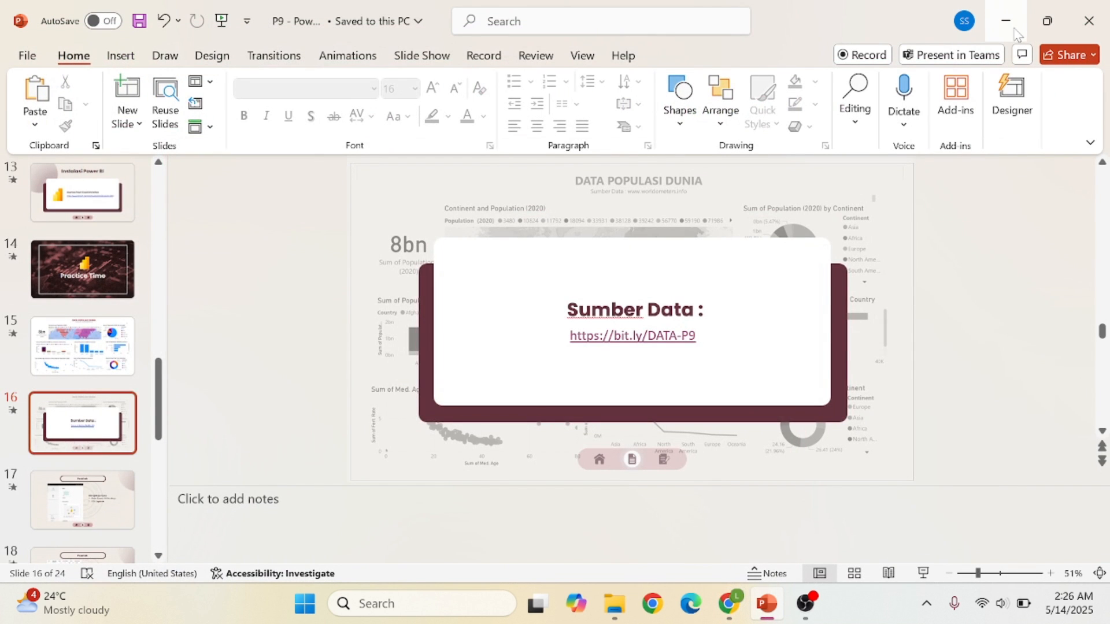
Minimize PowerPoint and bring up Power BI Desktop's home screen with the Laporan kosong option.
click(1011, 26)
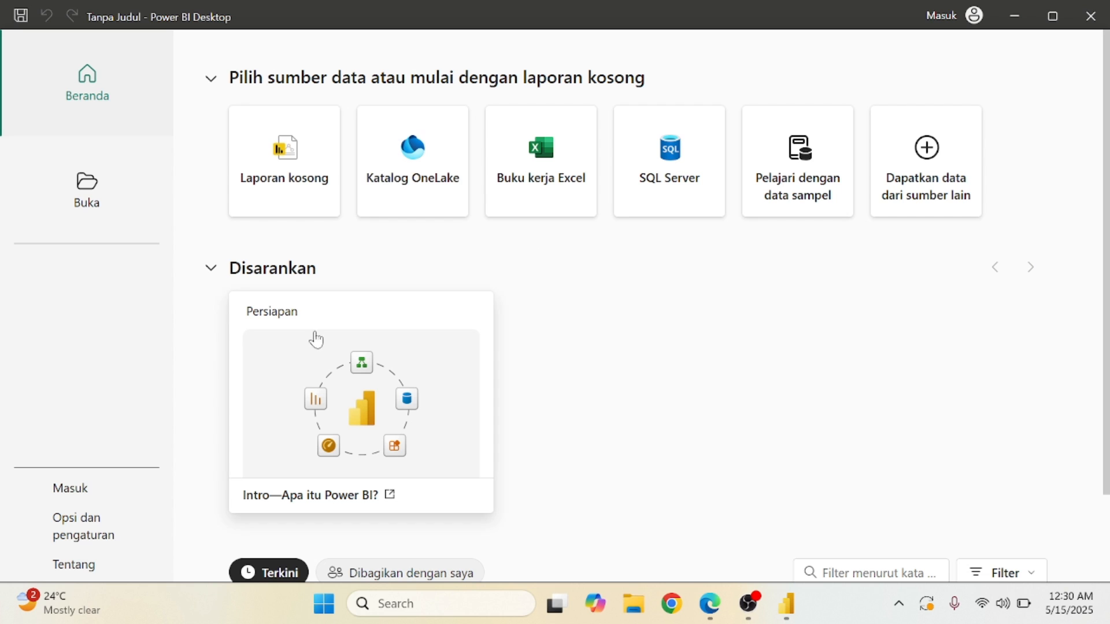
click(265, 211)
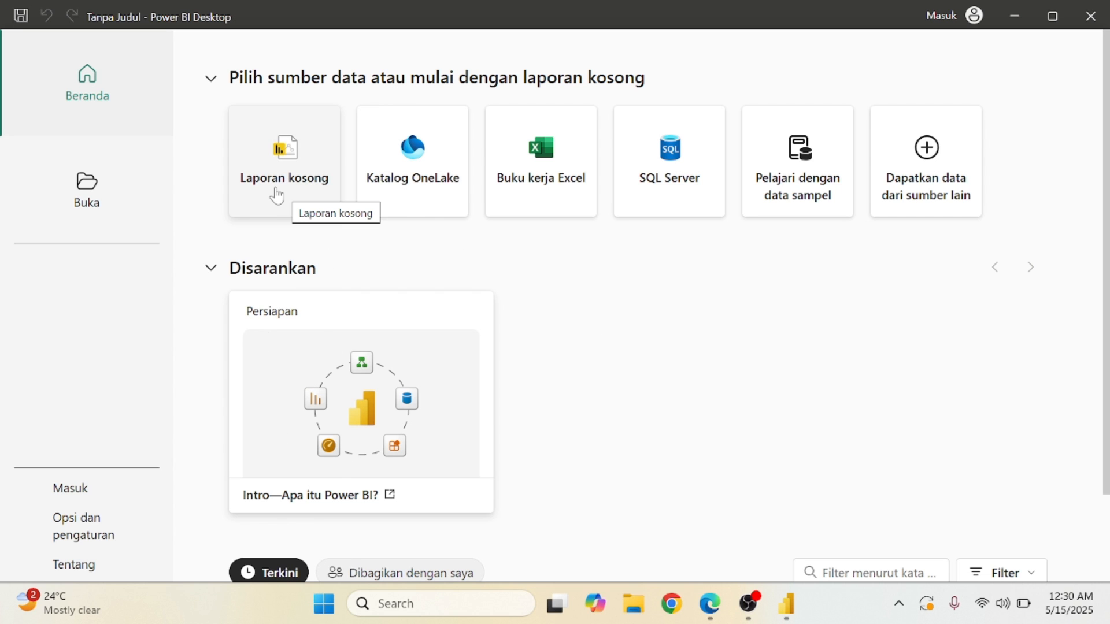
Create a blank report and list the common data sources under Dapatkan data.
click(276, 195)
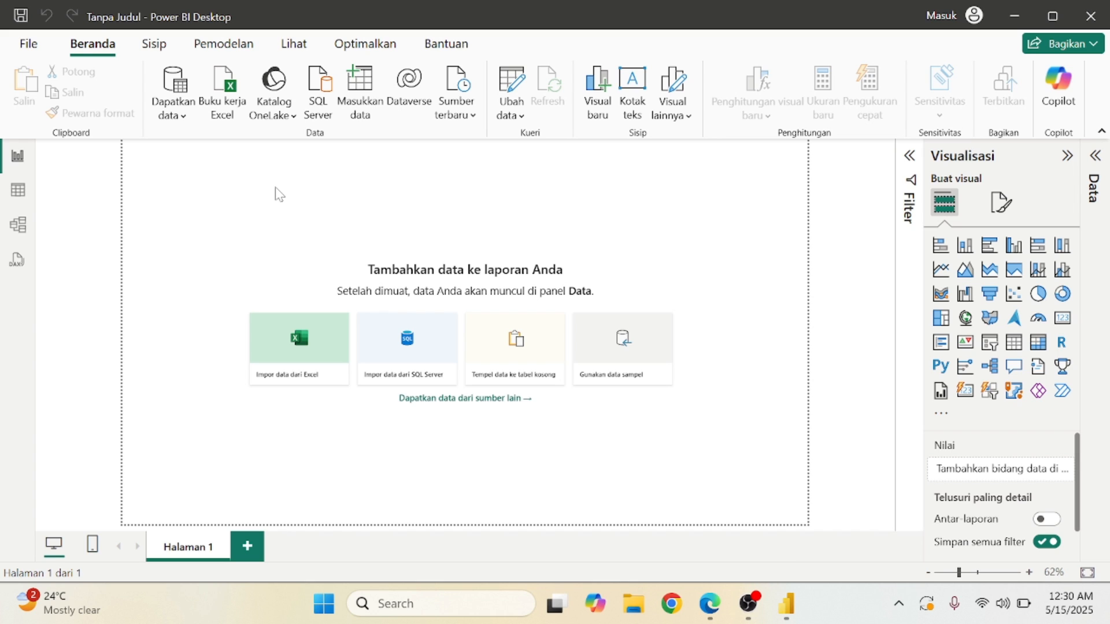
click(180, 117)
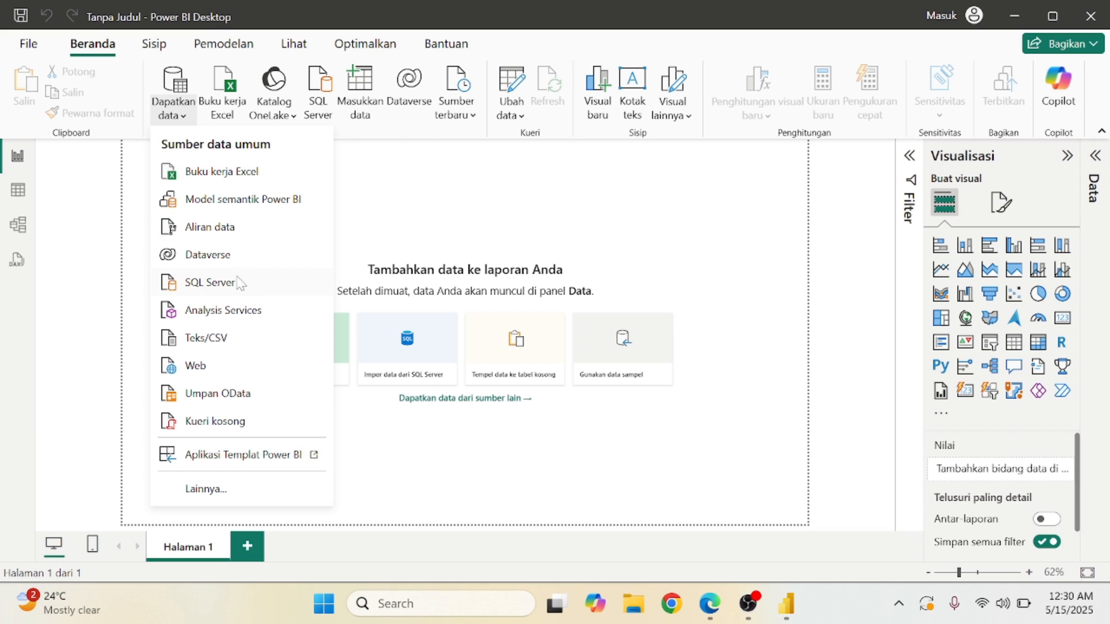
Import data_populasi.csv from Downloads through the Teks/CSV source.
click(235, 350)
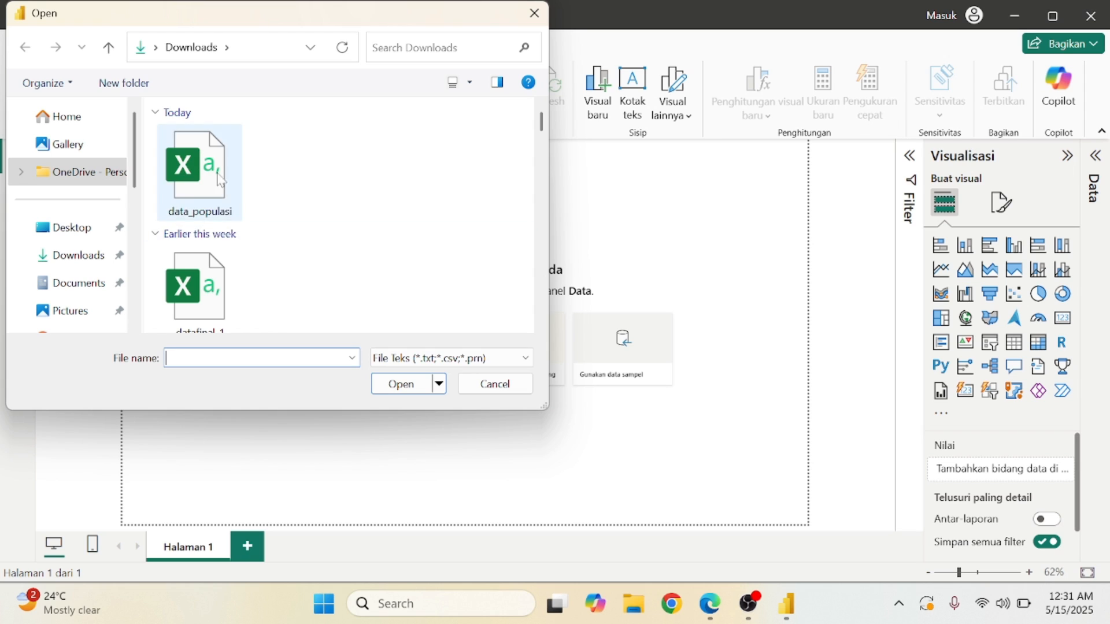
click(214, 197)
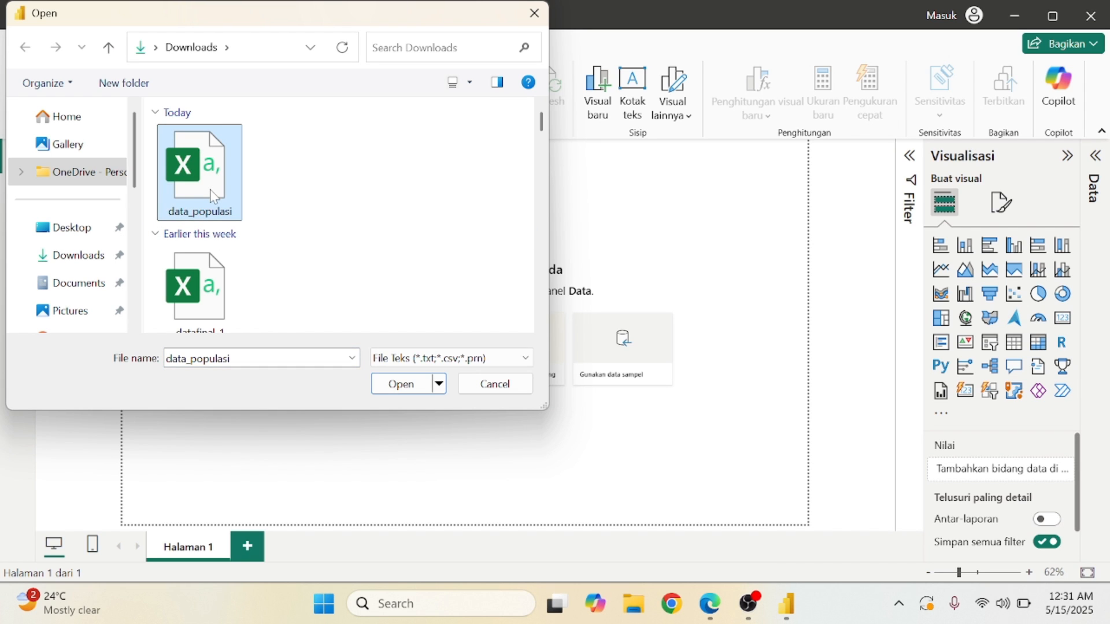
click(407, 384)
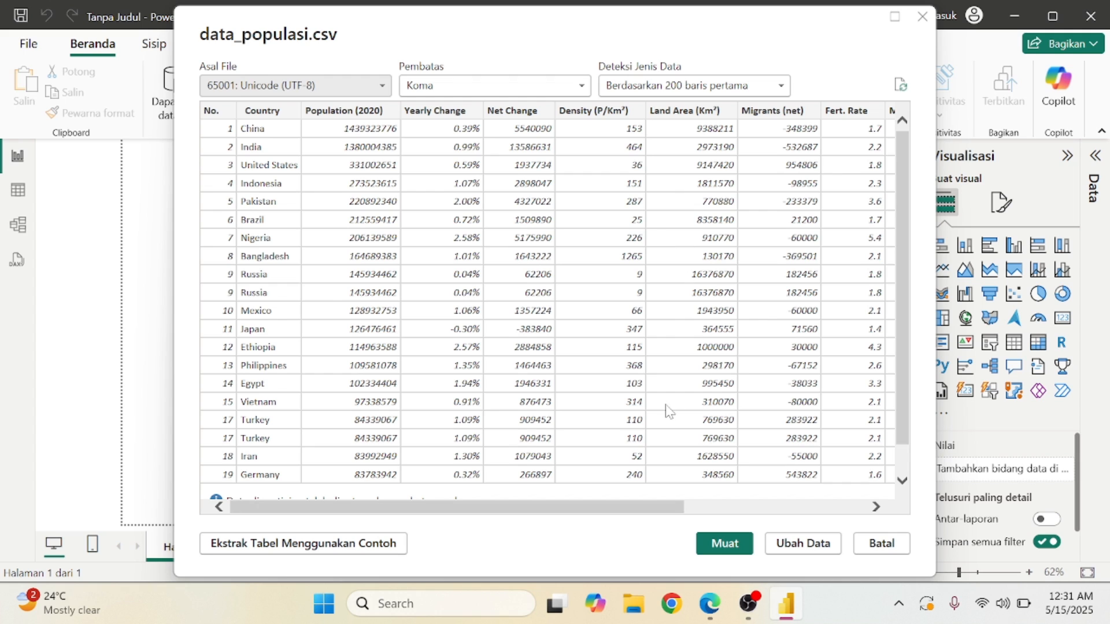
Load the data_populasi.csv preview, bringing its 190 rows into the report.
click(719, 546)
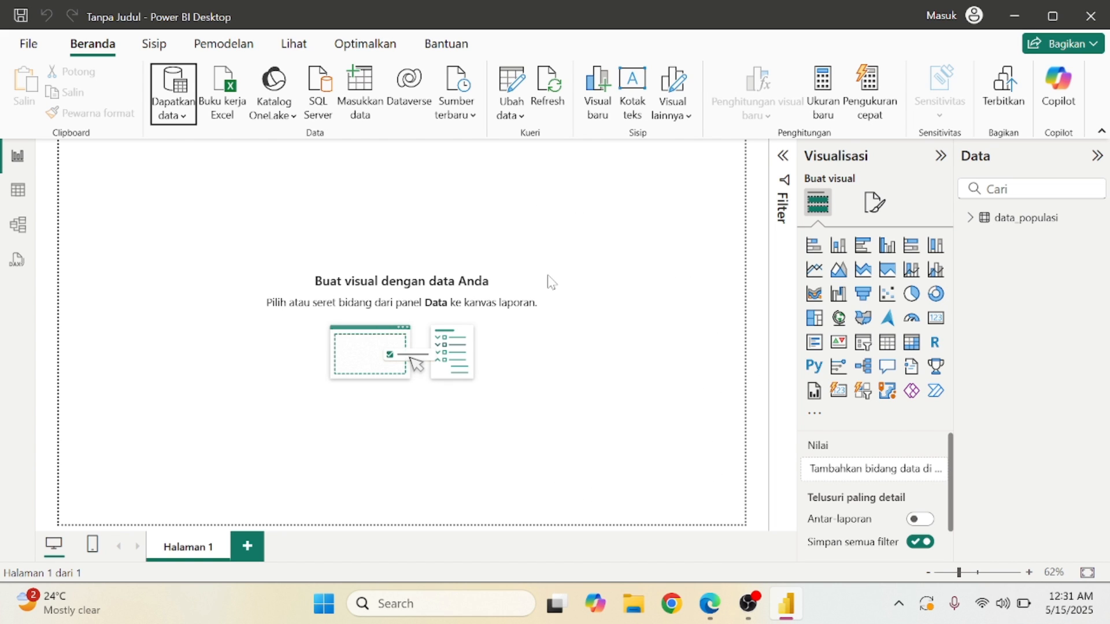
Expand data_populasi in the Data pane to show Continent, Country, Population and its other fields.
scroll(552, 283, down, 5)
scroll(552, 283, up, 5)
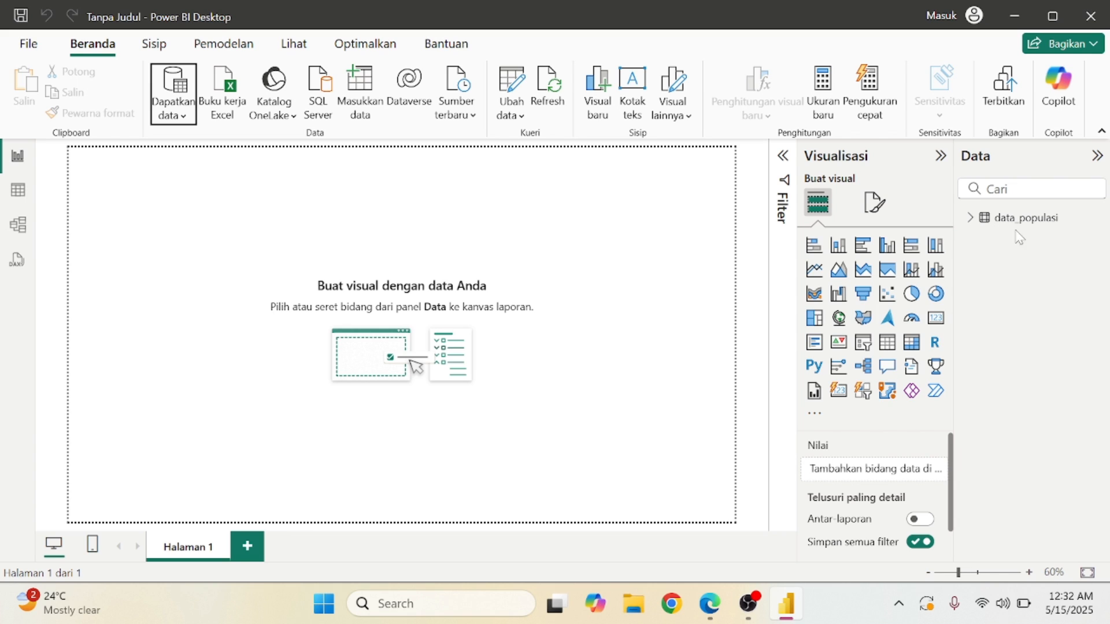
click(970, 223)
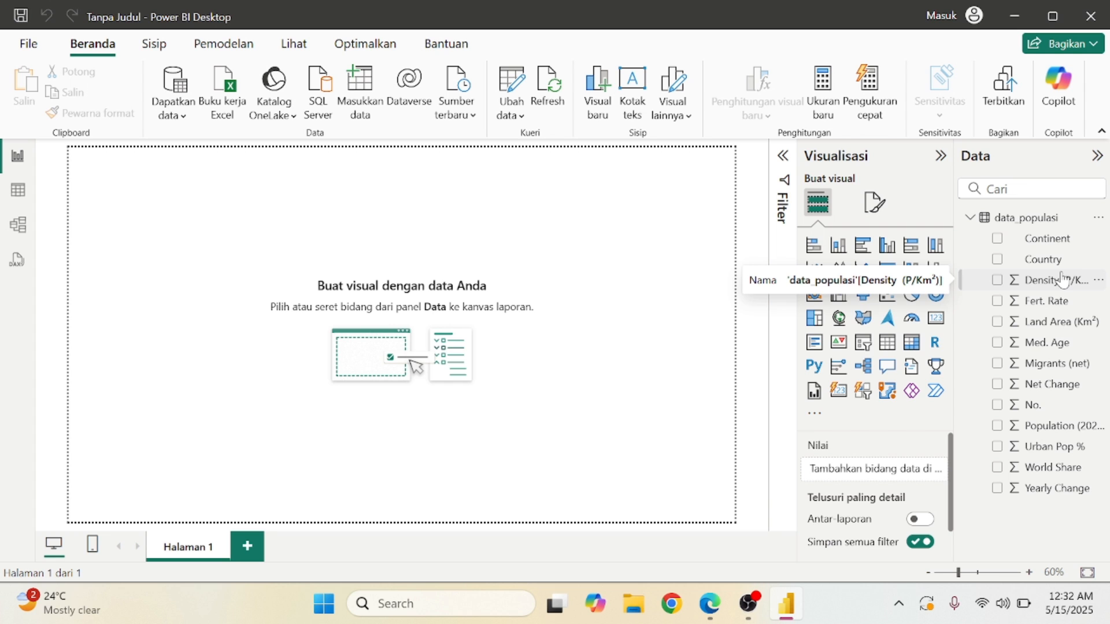
click(712, 614)
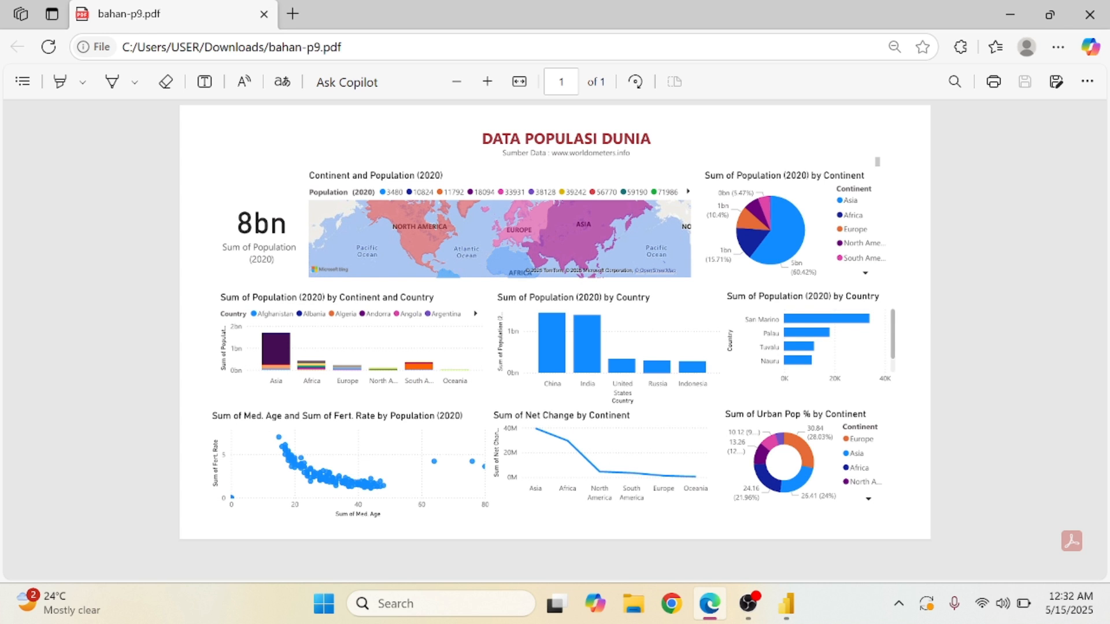
click(1022, 3)
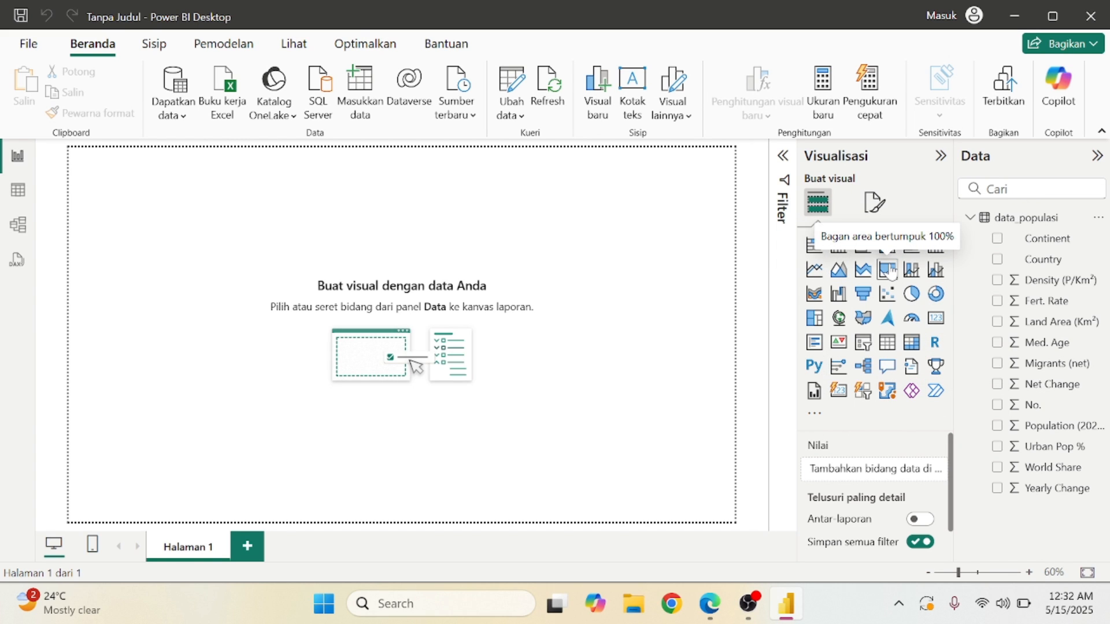
Try 4:3 and custom page sizes in the canvas settings, then restore 16:9.
click(876, 203)
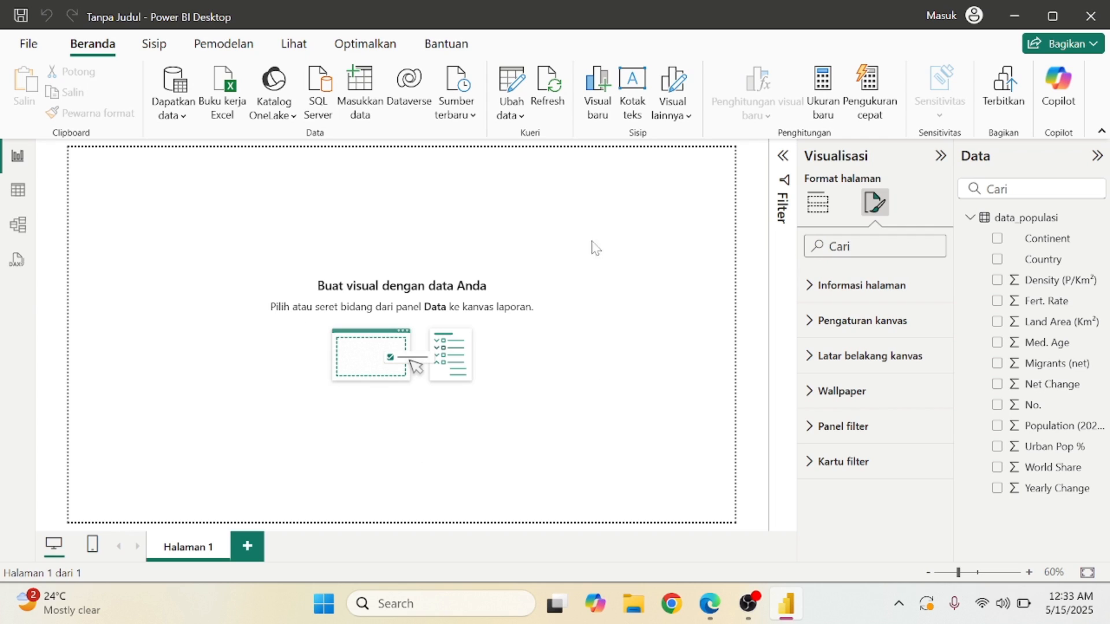
click(825, 342)
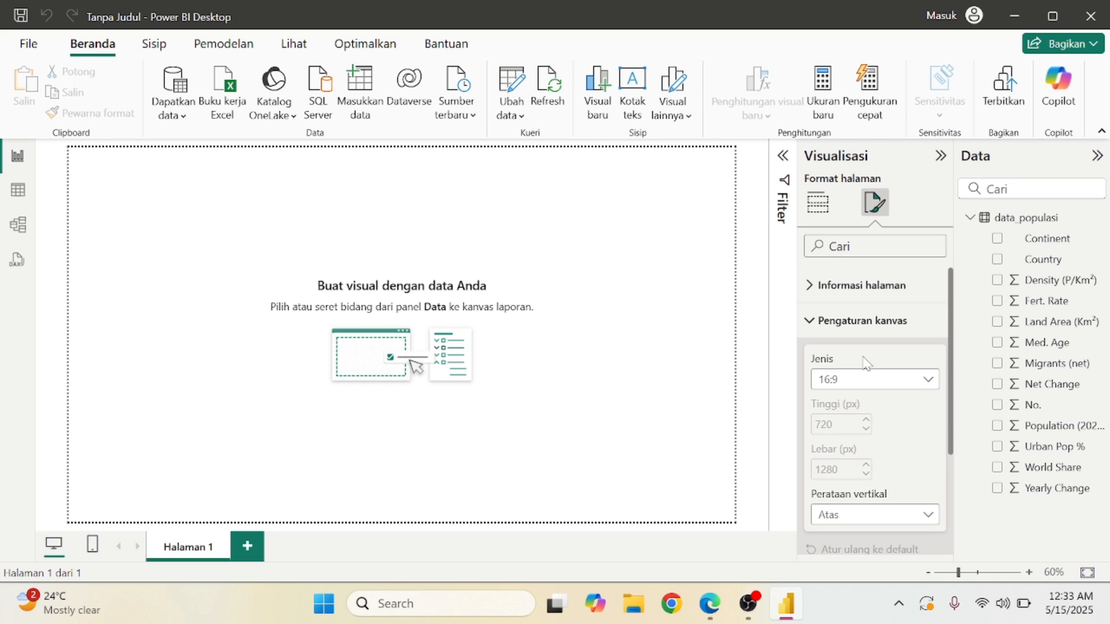
click(910, 386)
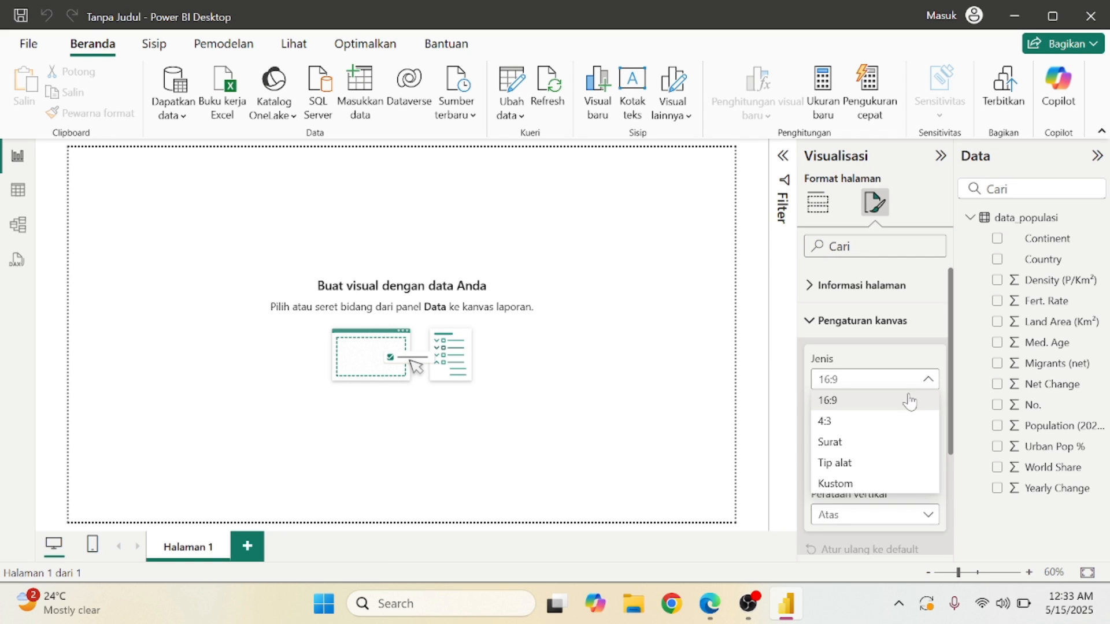
click(902, 422)
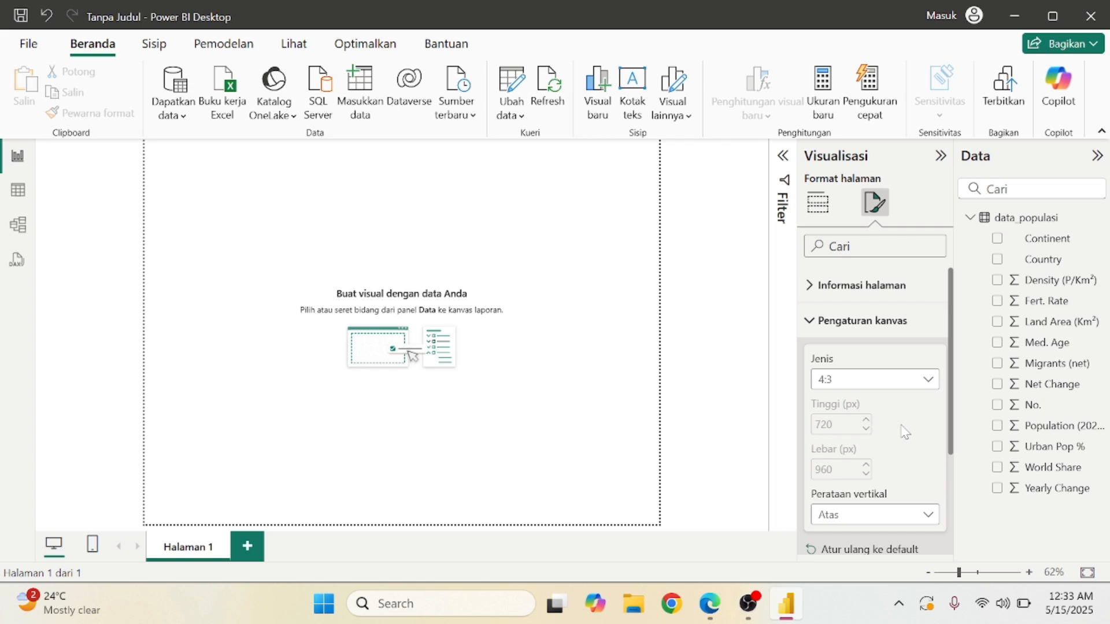
click(926, 573)
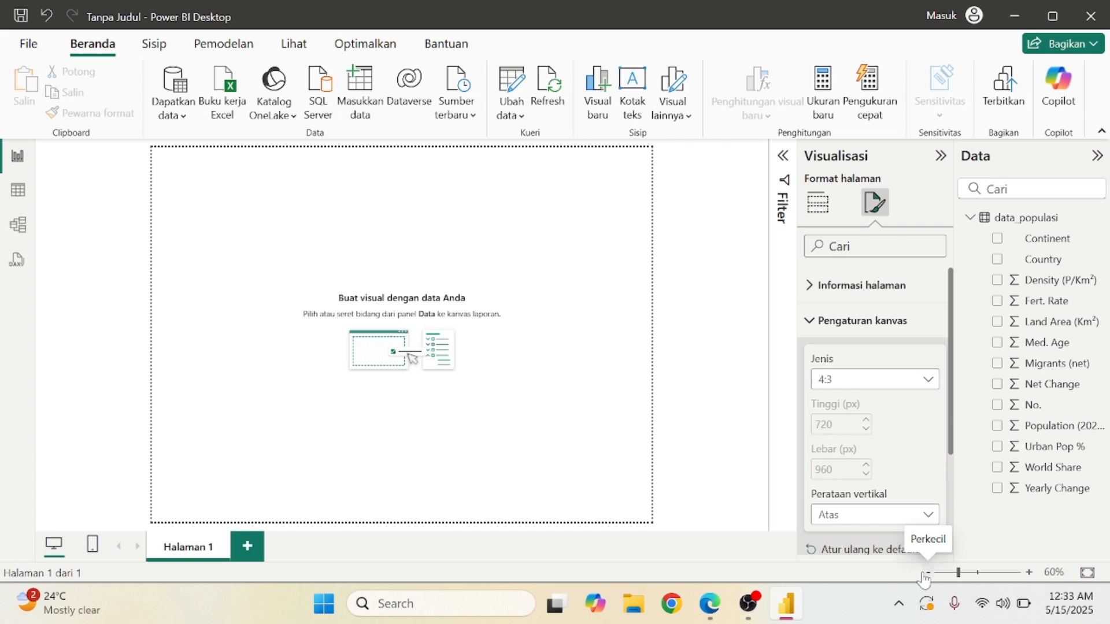
click(927, 382)
click(875, 485)
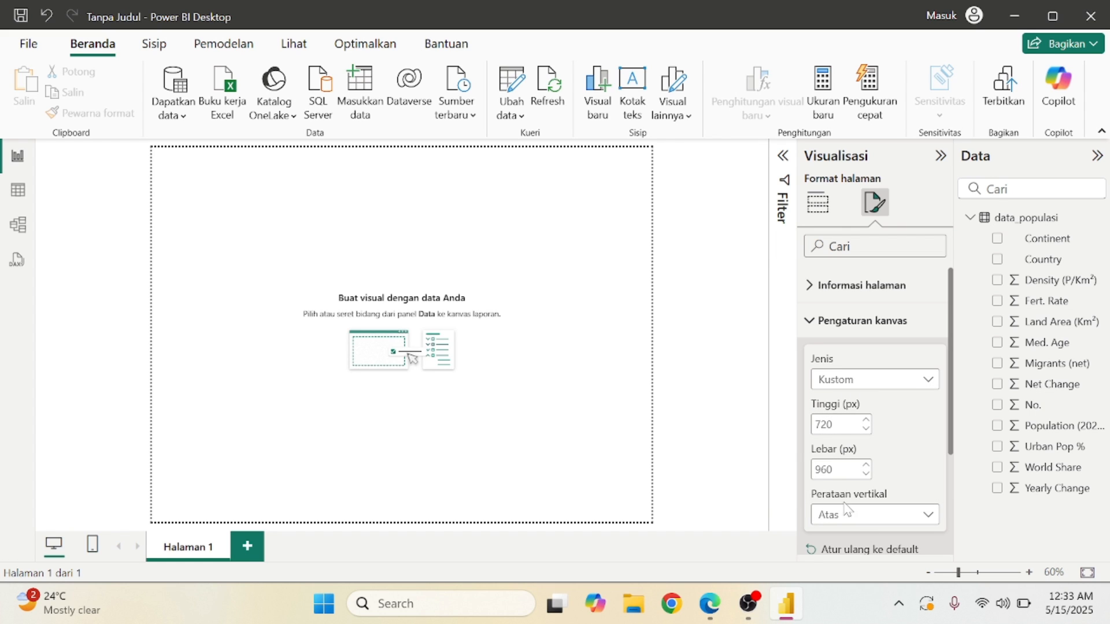
click(924, 382)
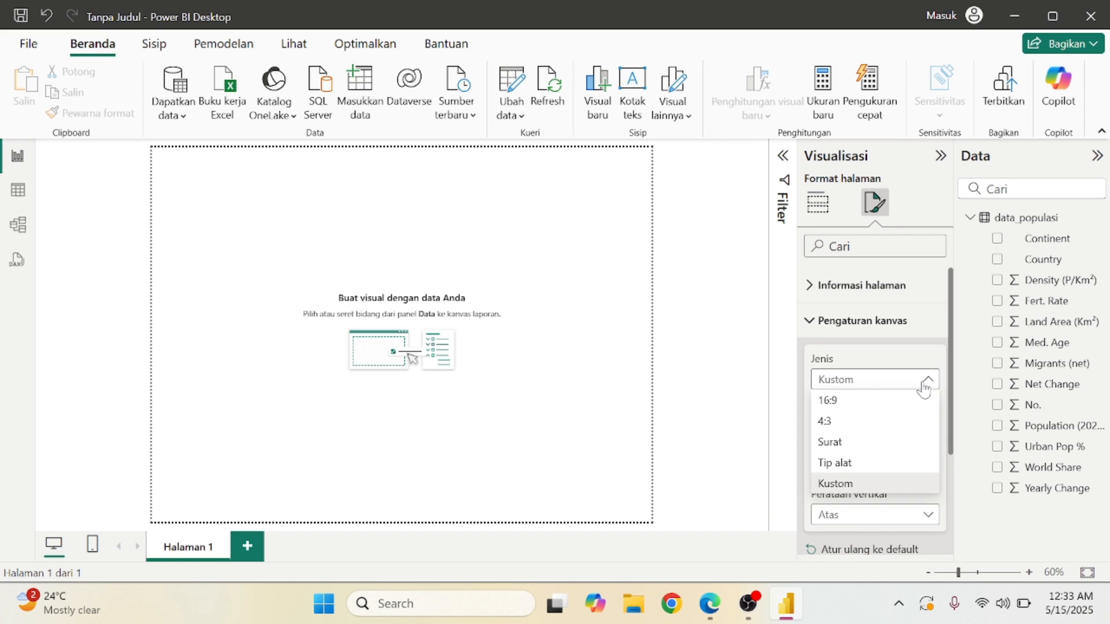
click(899, 415)
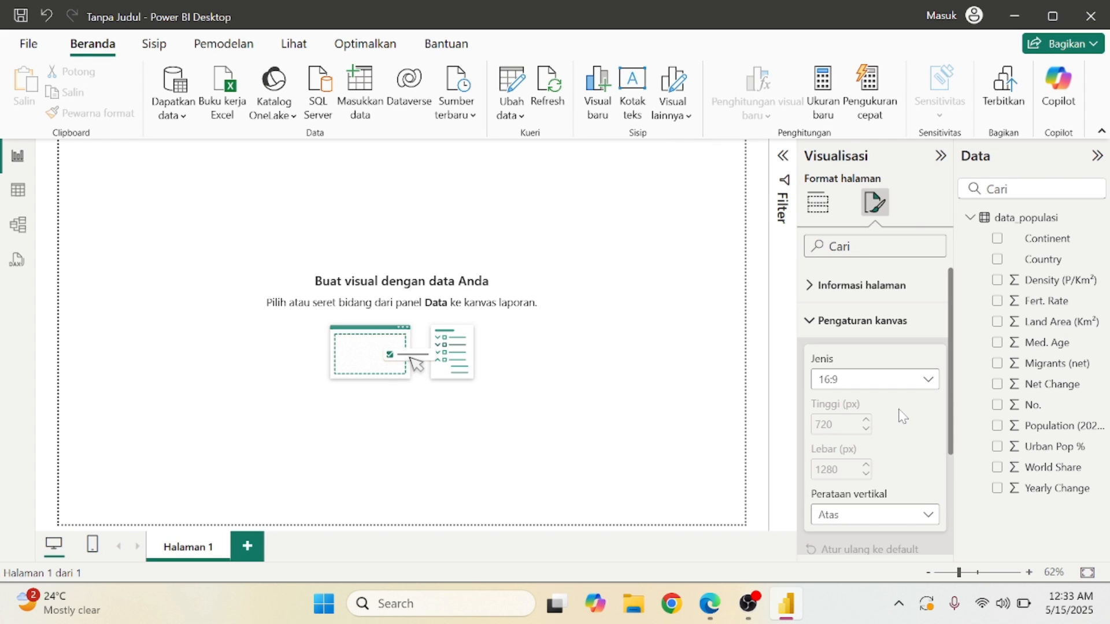
Look over the canvas background and wallpaper options and zoom the page out slightly.
click(861, 321)
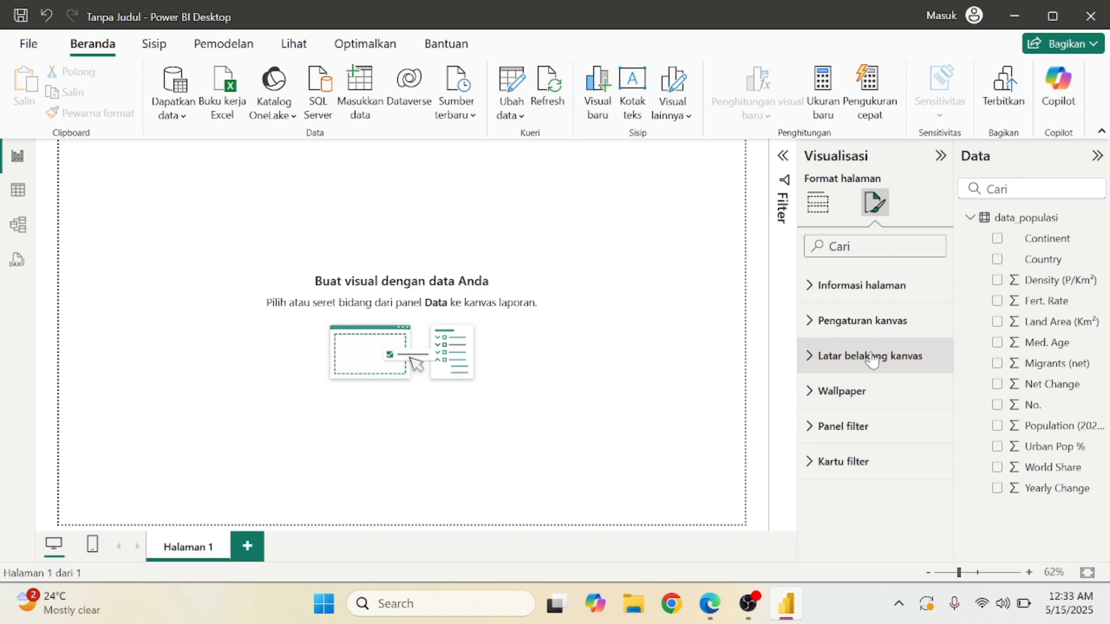
click(871, 359)
click(873, 358)
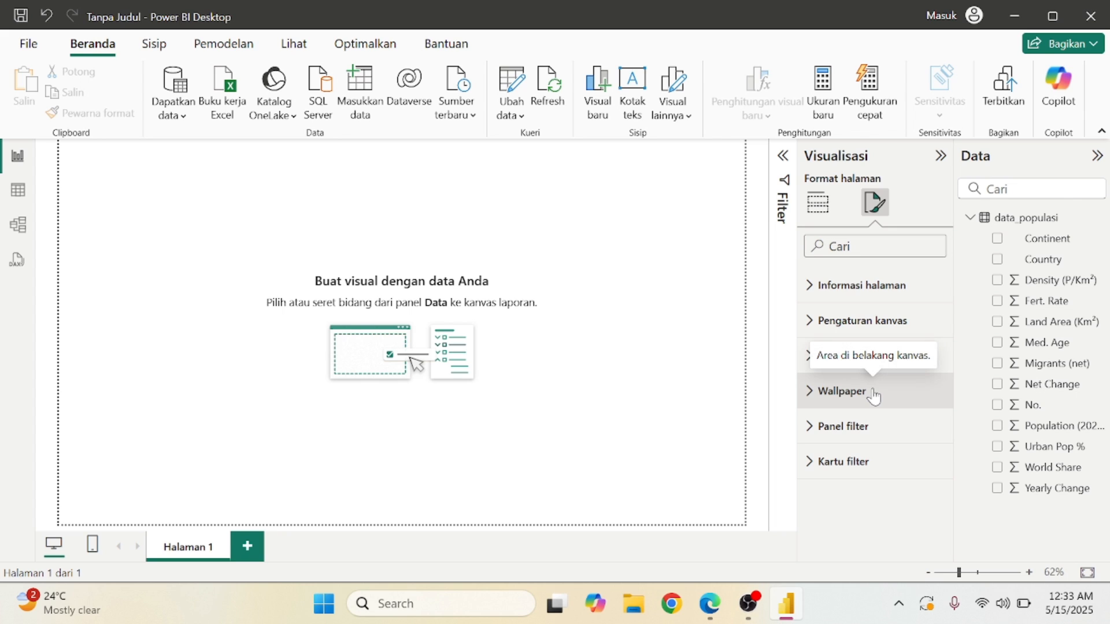
click(874, 393)
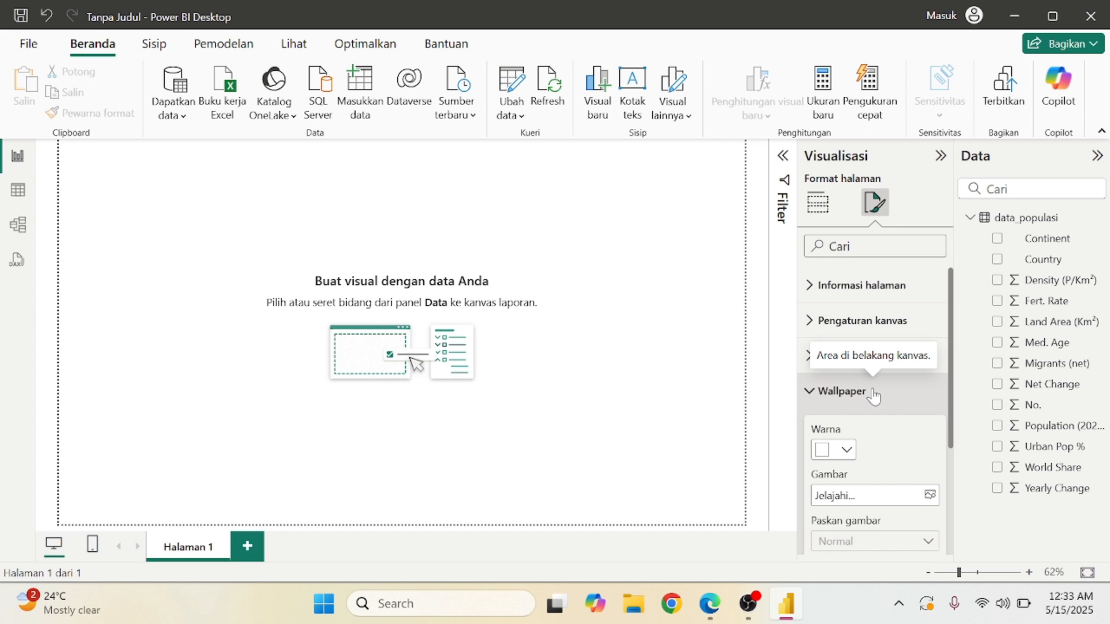
click(873, 393)
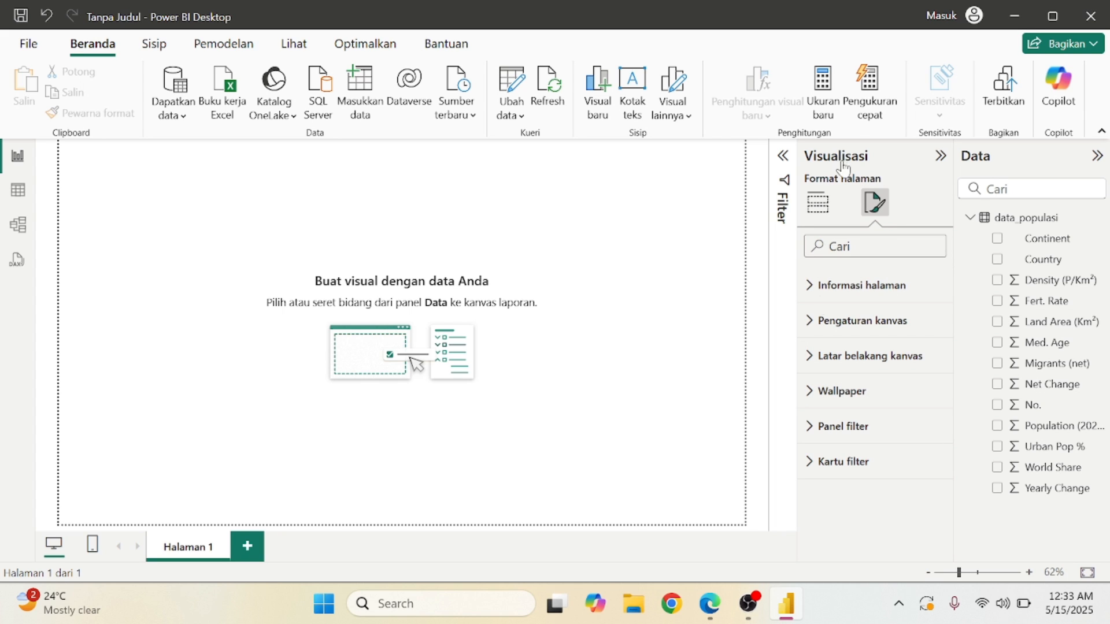
click(820, 203)
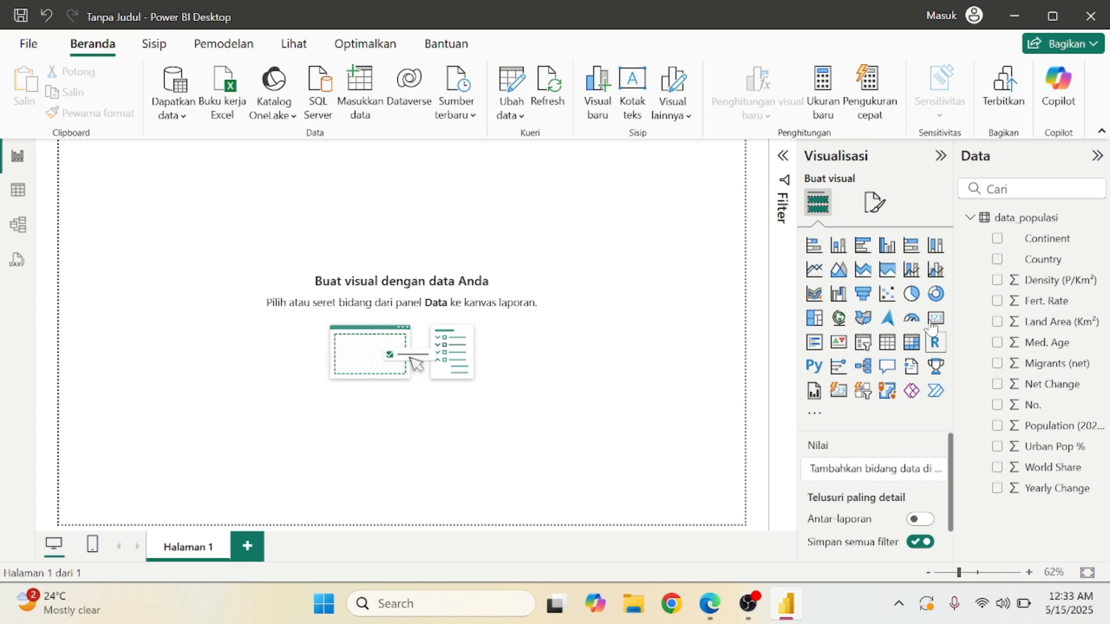
click(884, 204)
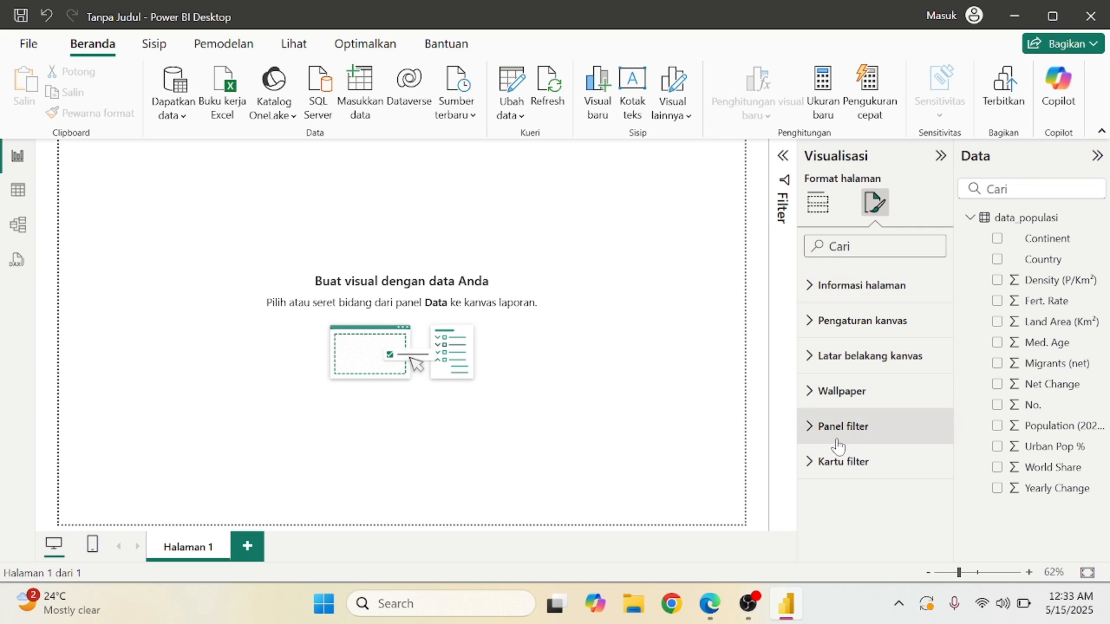
click(928, 574)
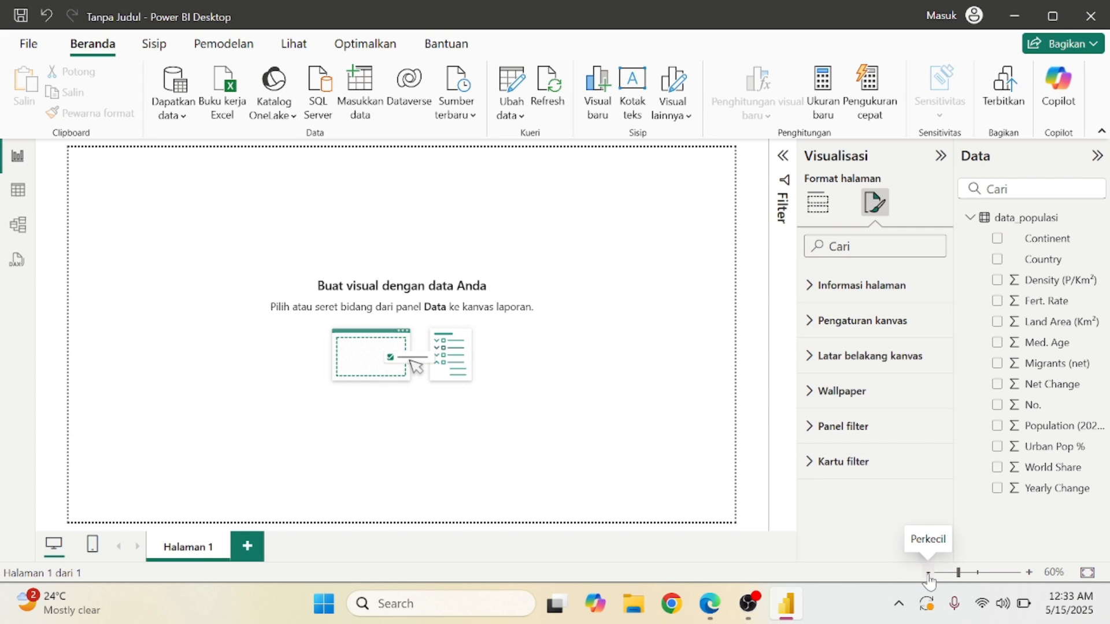
click(814, 204)
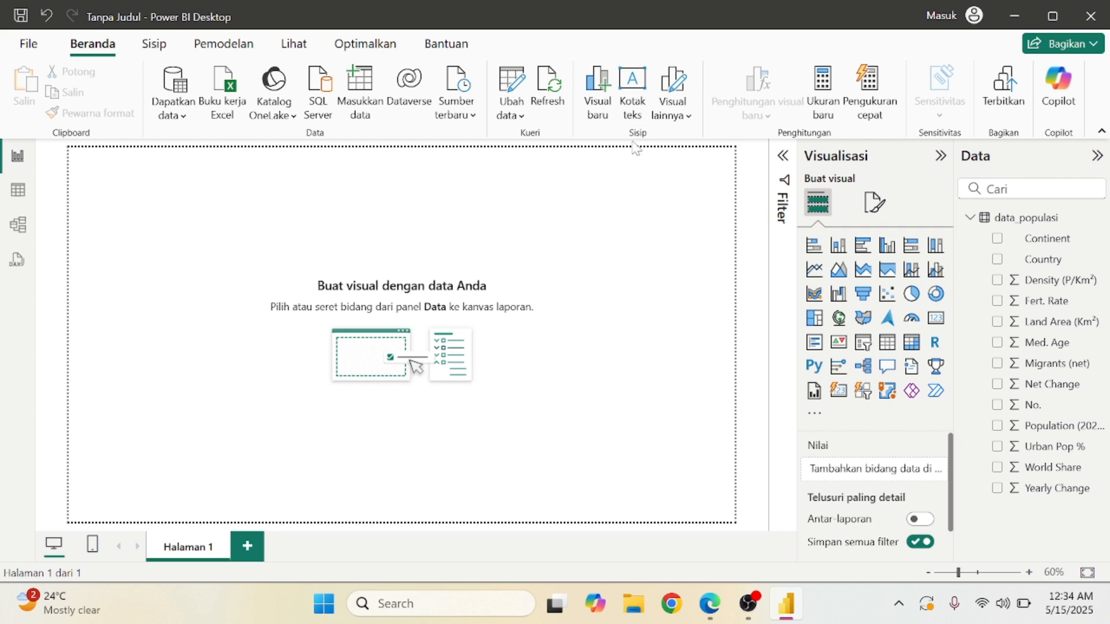
Insert a text box on the page and switch its Judul (title) toggle on, ready for text.
click(638, 109)
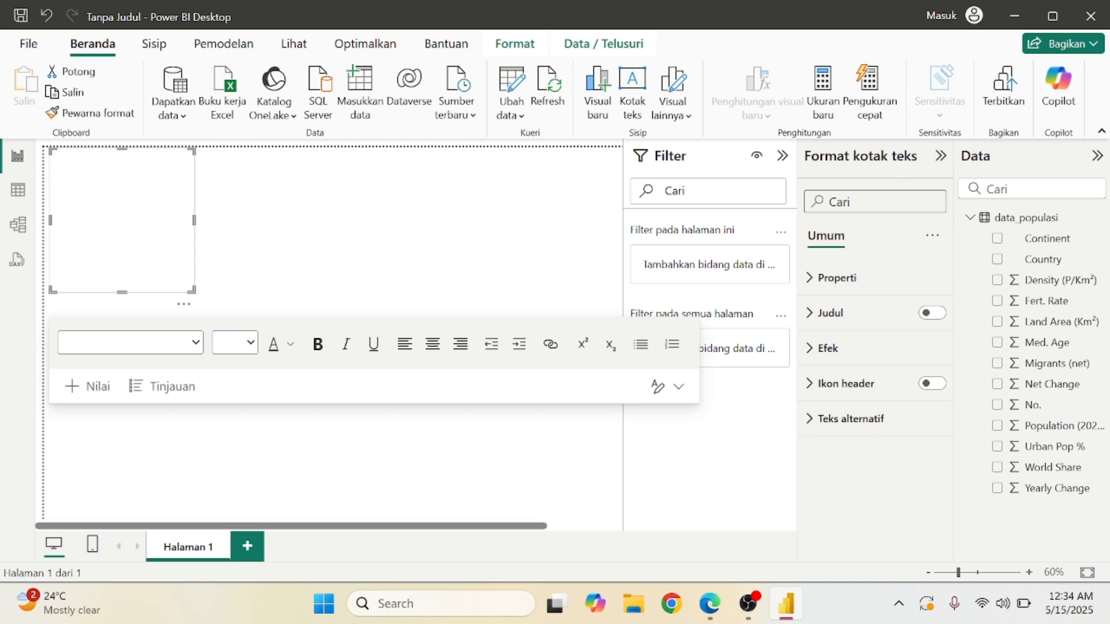
click(814, 326)
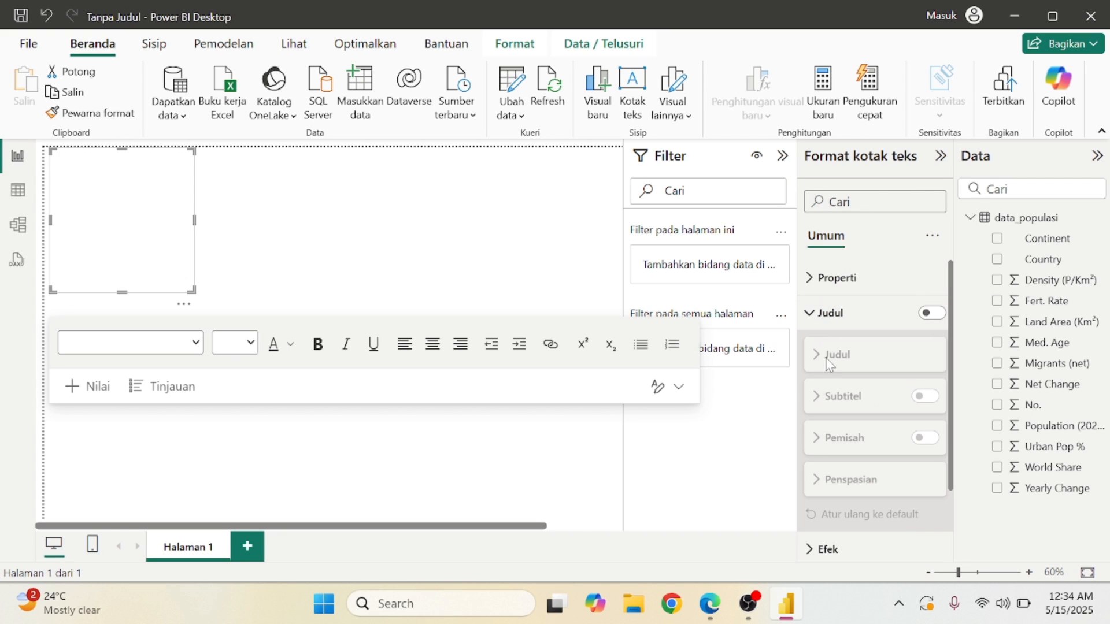
click(931, 315)
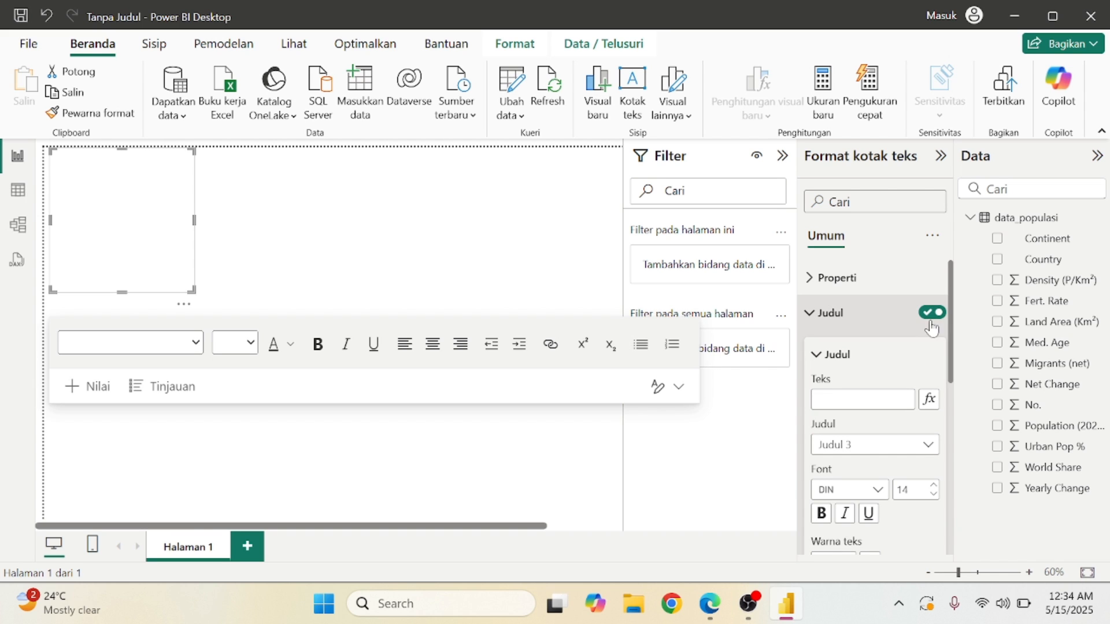
click(935, 314)
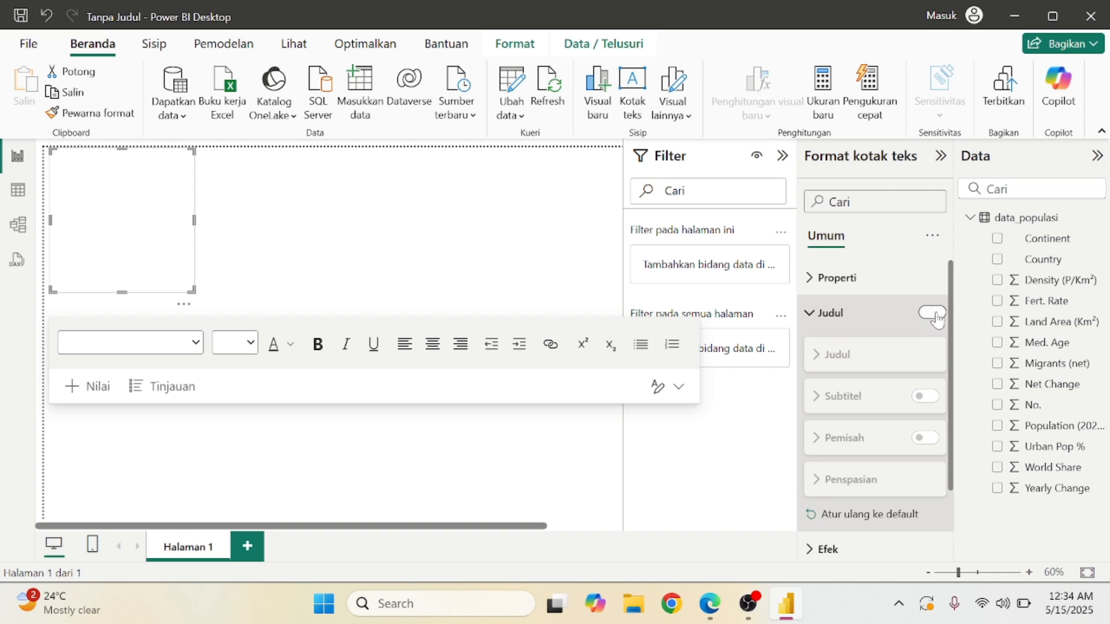
click(935, 314)
click(861, 400)
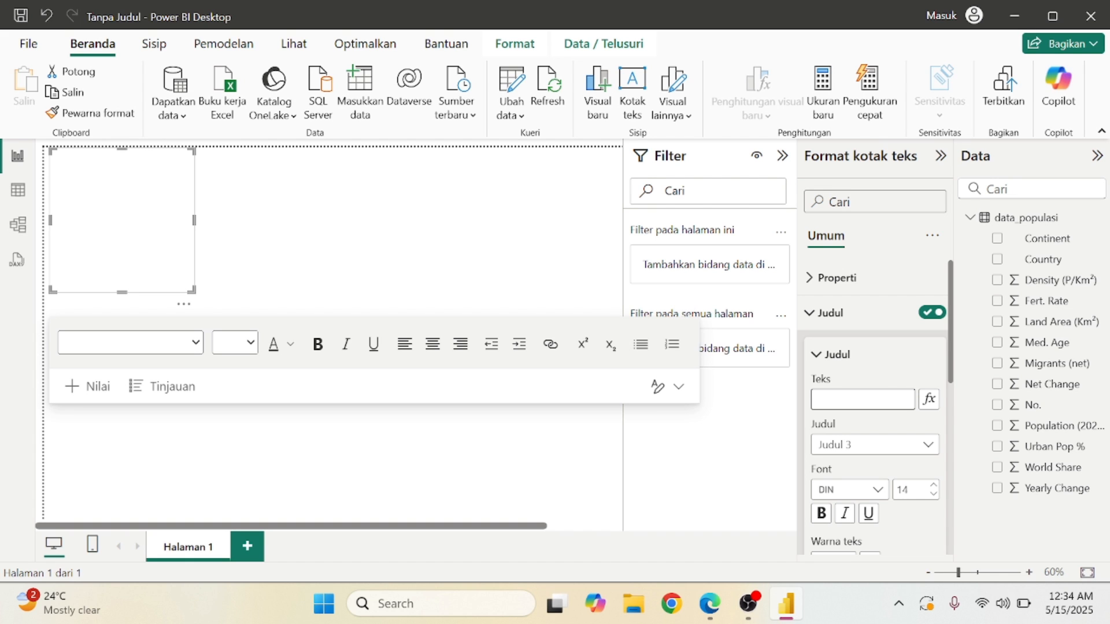
click(709, 604)
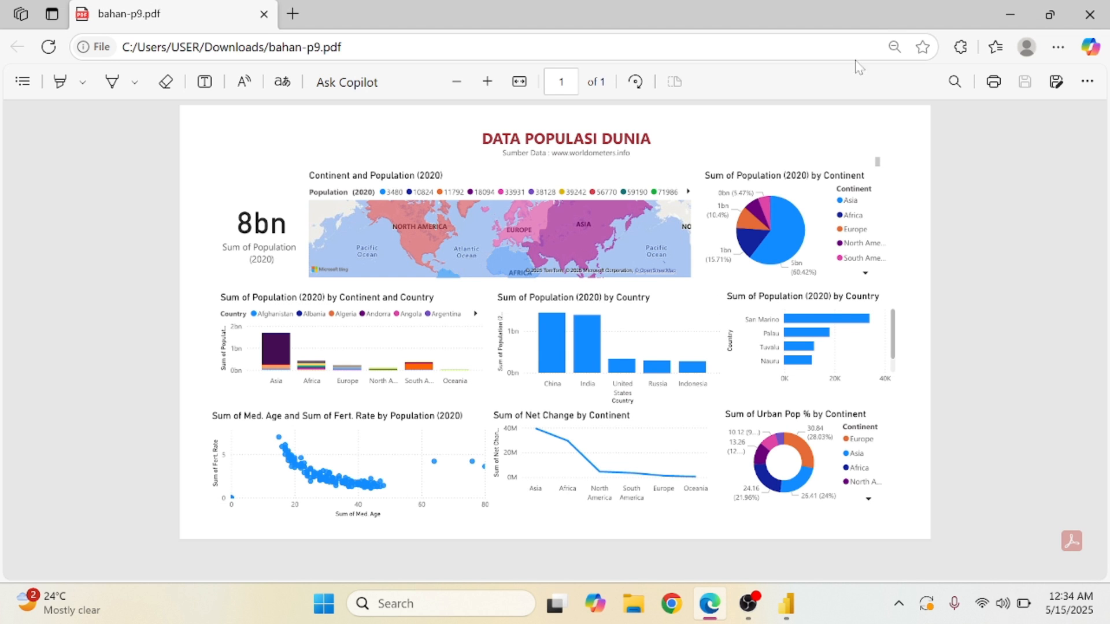
click(1010, 14)
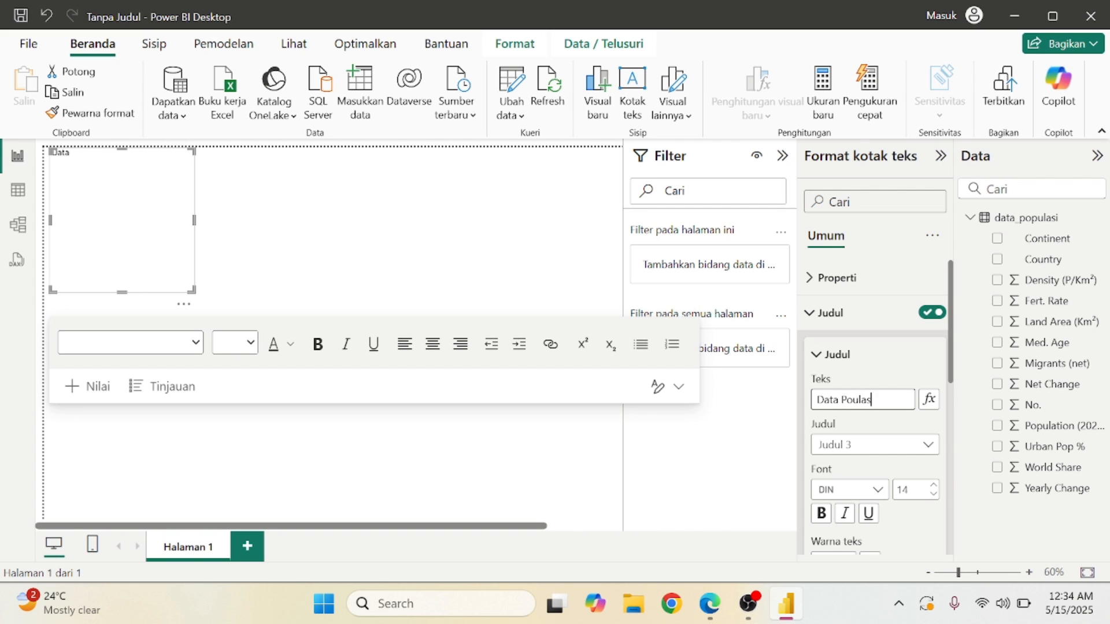
Finish typing the title text as 'Data Populasi Dunia'.
text(i Dunia)
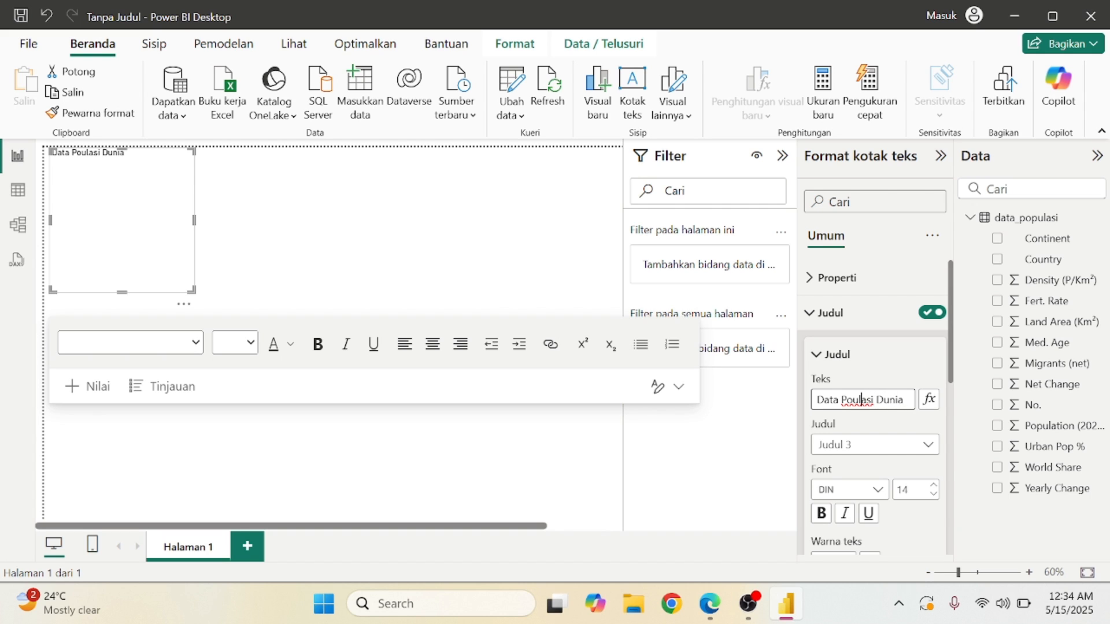
text(p)
click(927, 446)
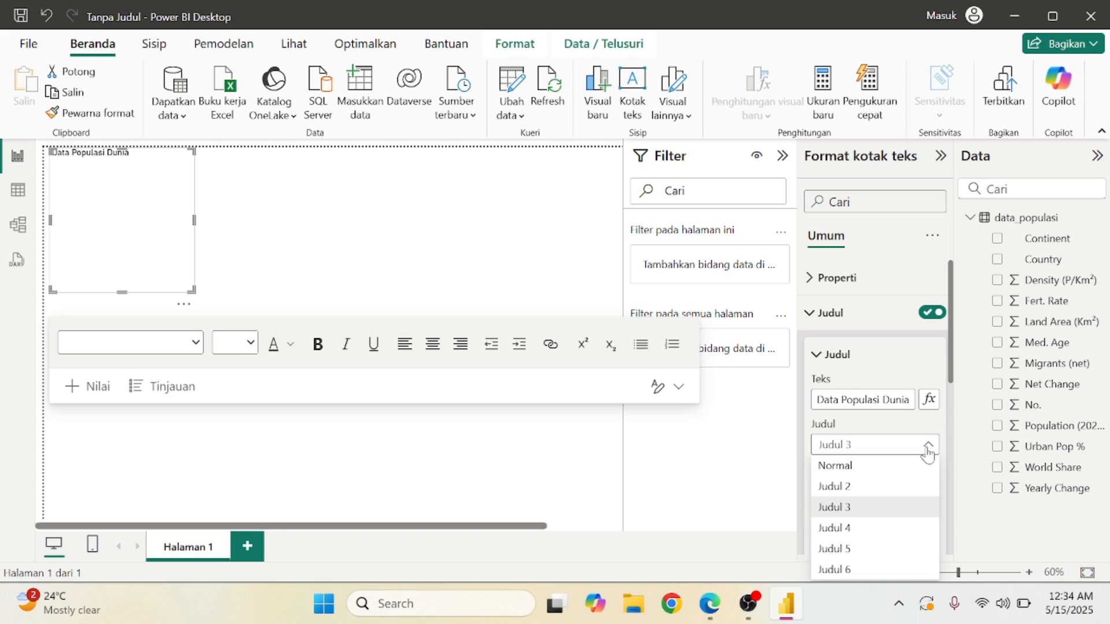
click(927, 453)
scroll(925, 451, down, 1)
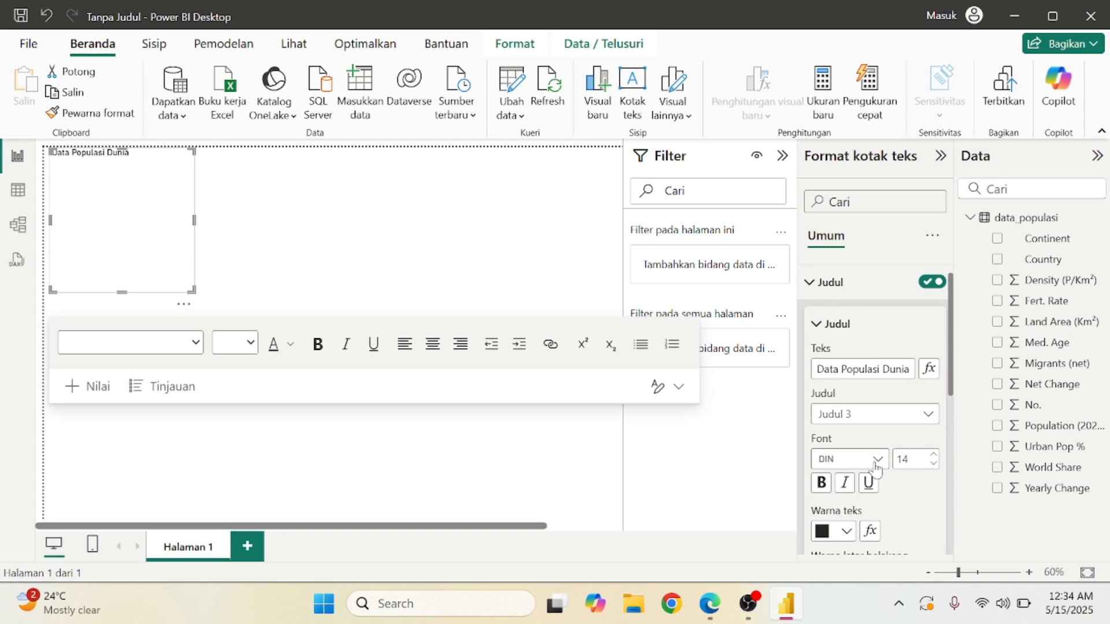
Make the title font Segoe UI Bold and its text colour red.
click(872, 462)
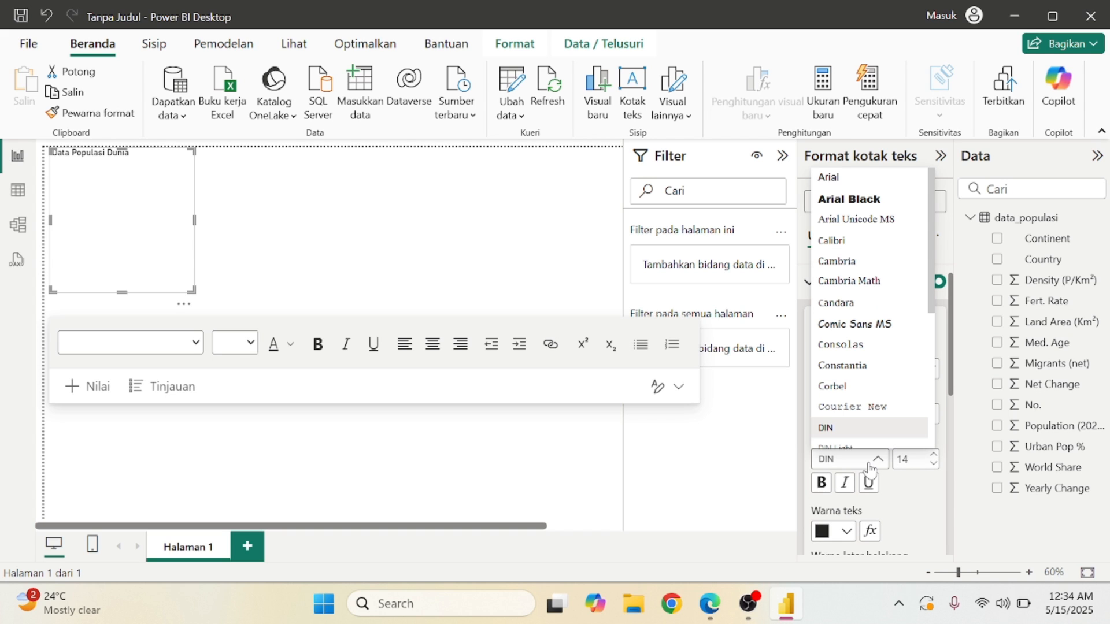
scroll(873, 381, down, 3)
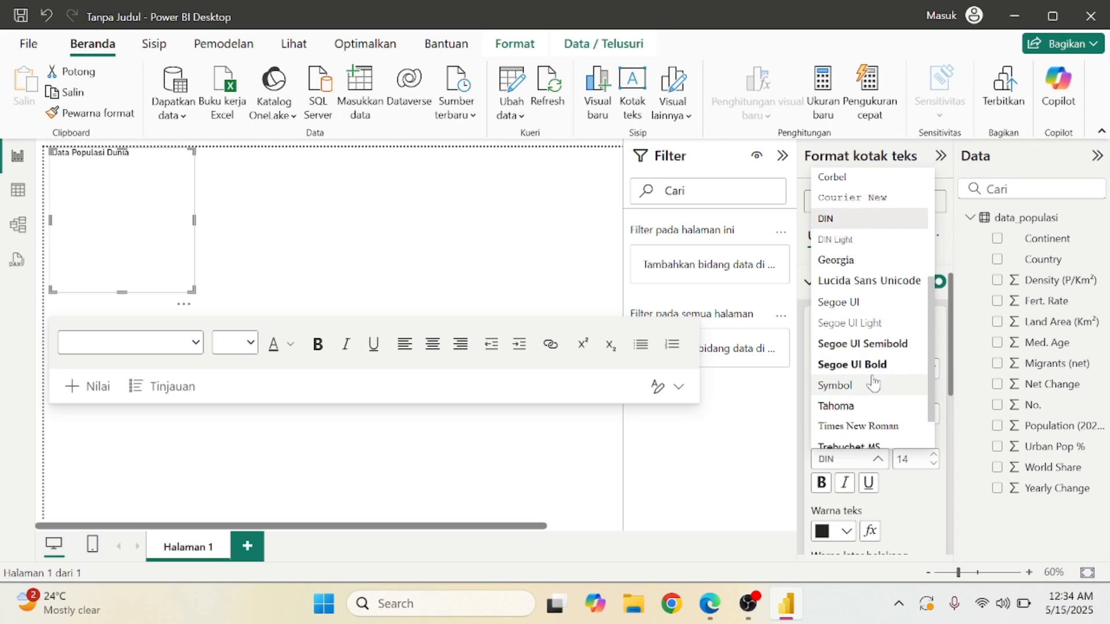
scroll(873, 383, down, 1)
click(888, 333)
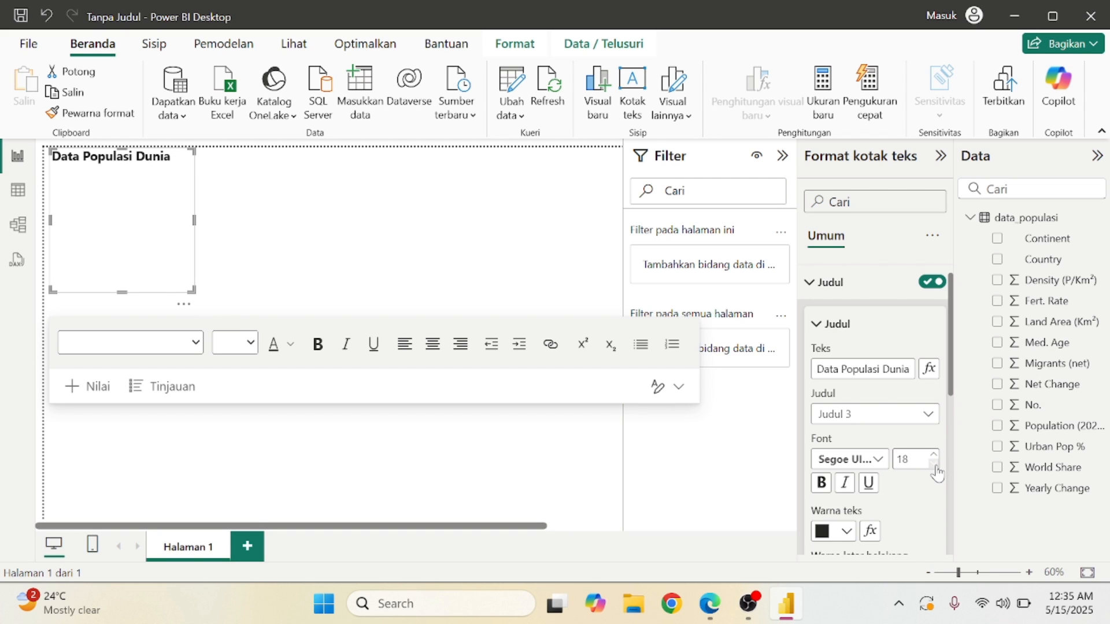
click(844, 520)
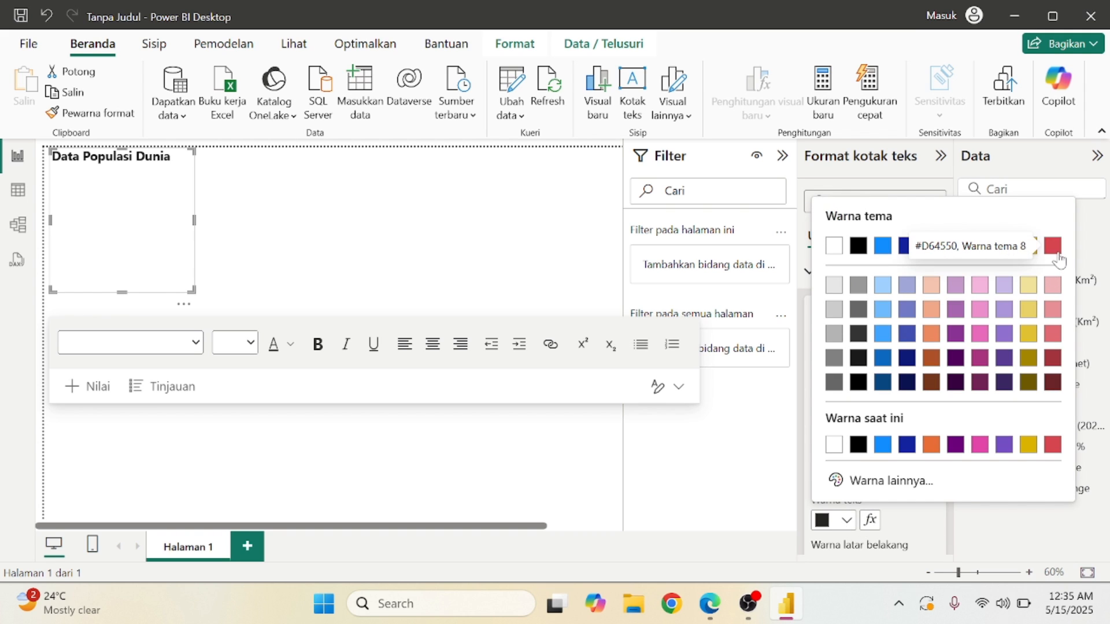
click(1052, 246)
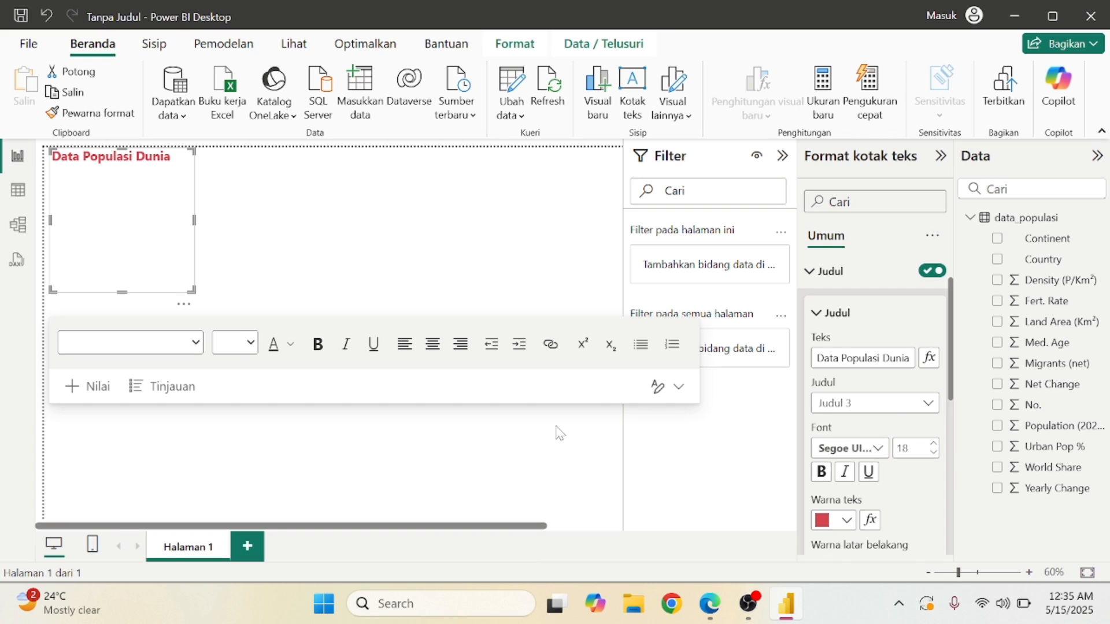
click(818, 314)
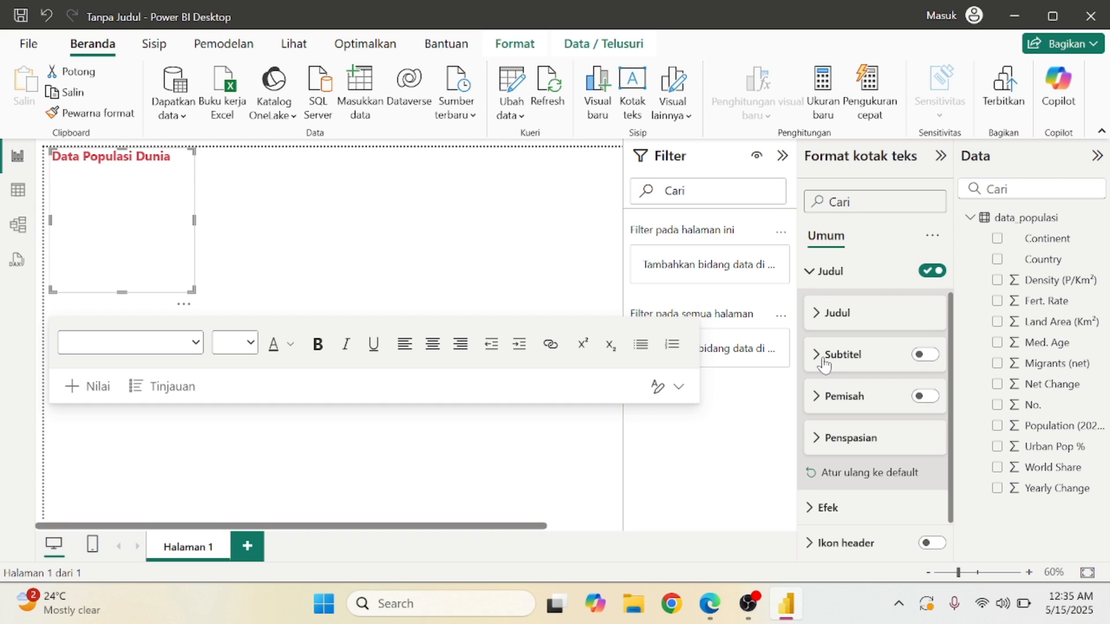
click(824, 327)
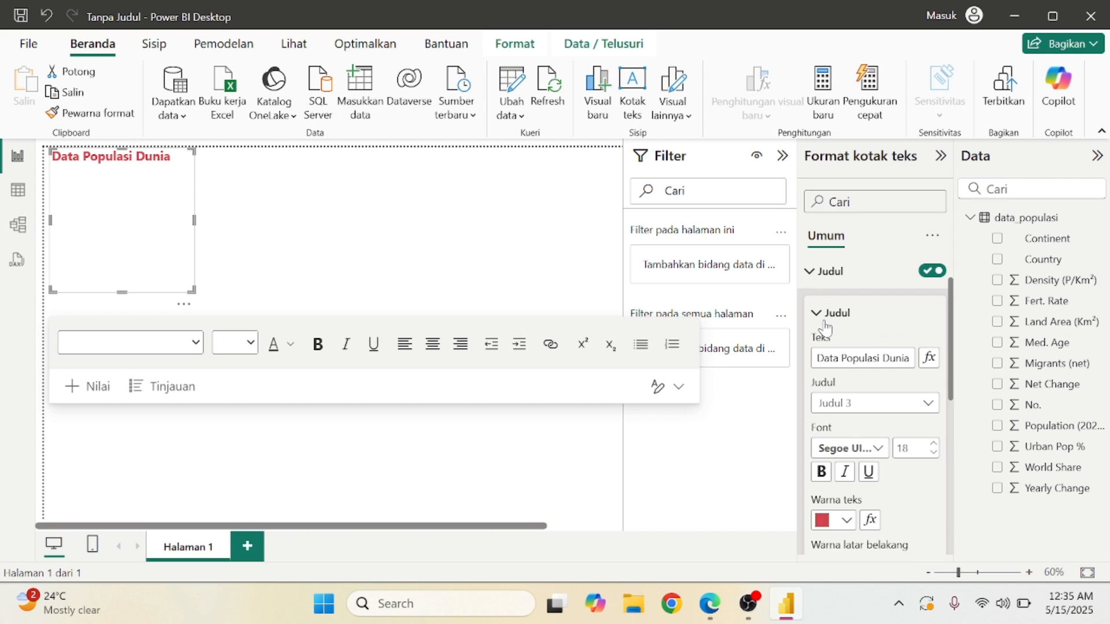
click(826, 328)
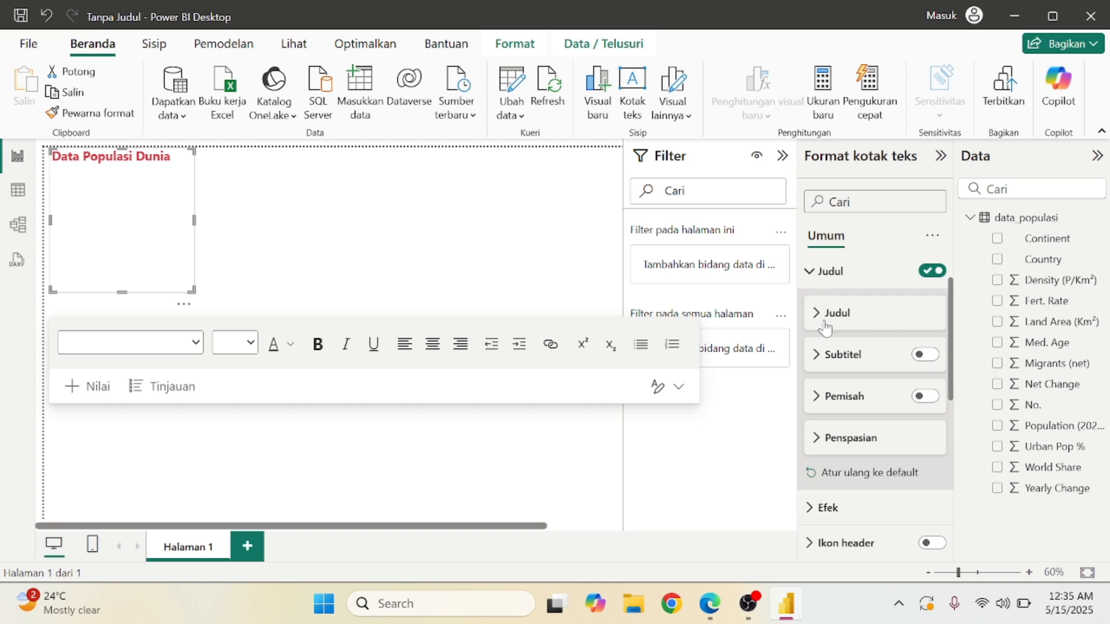
click(823, 365)
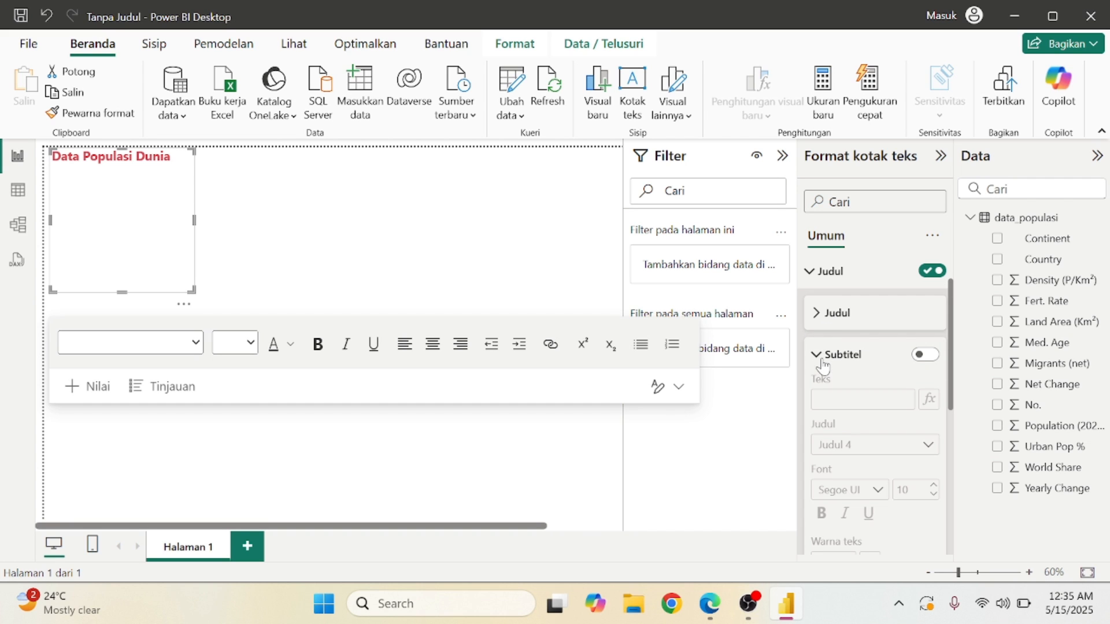
click(920, 355)
click(853, 399)
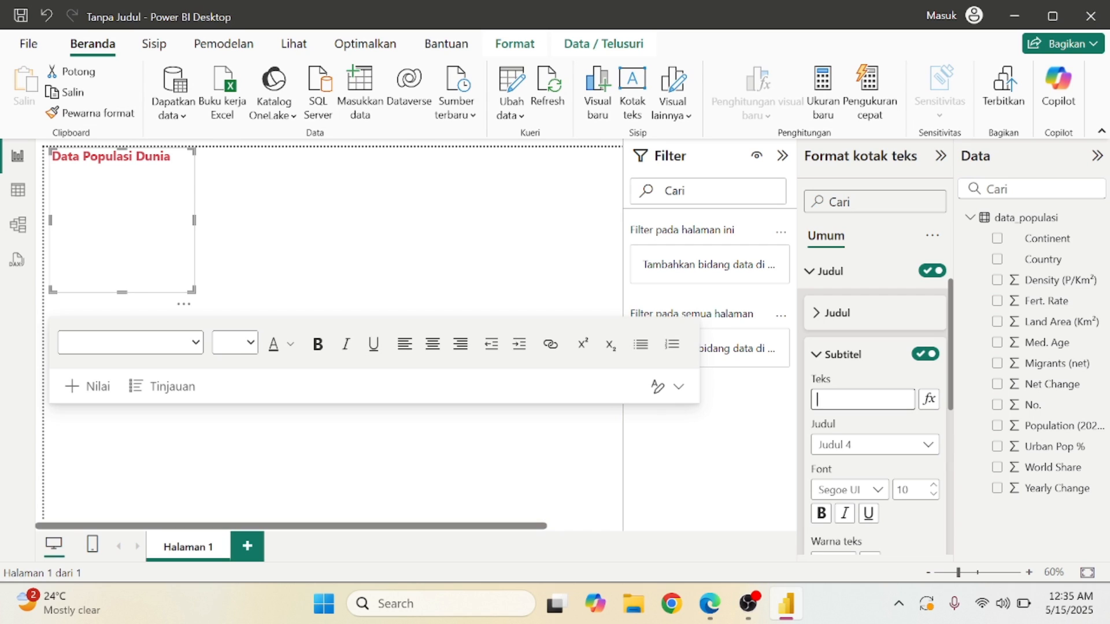
text(Sumber Data: )
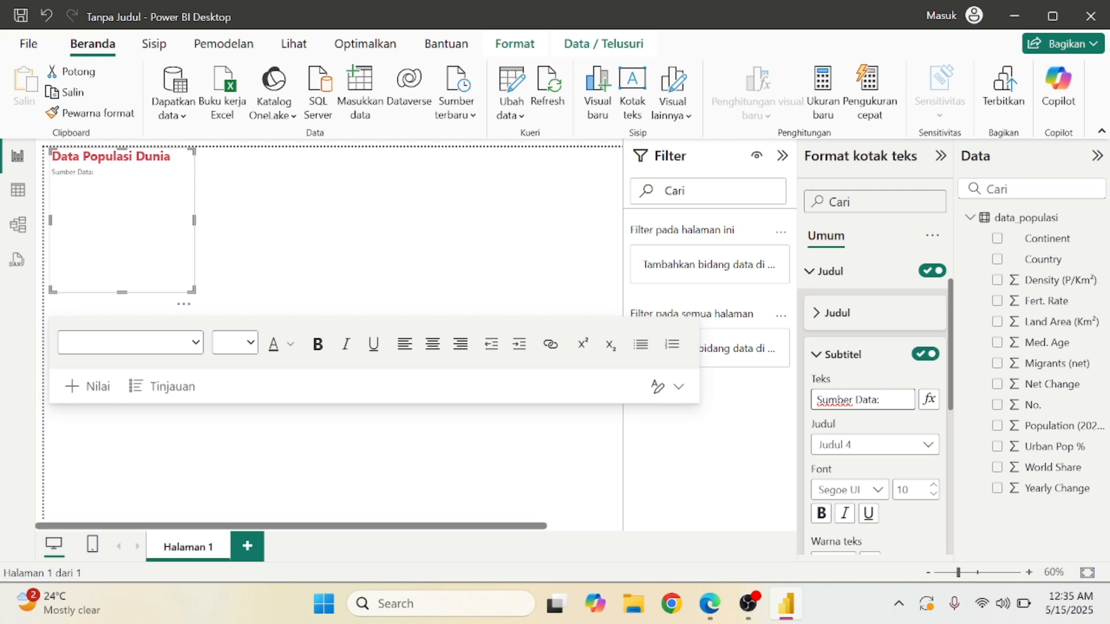
text(www.word)
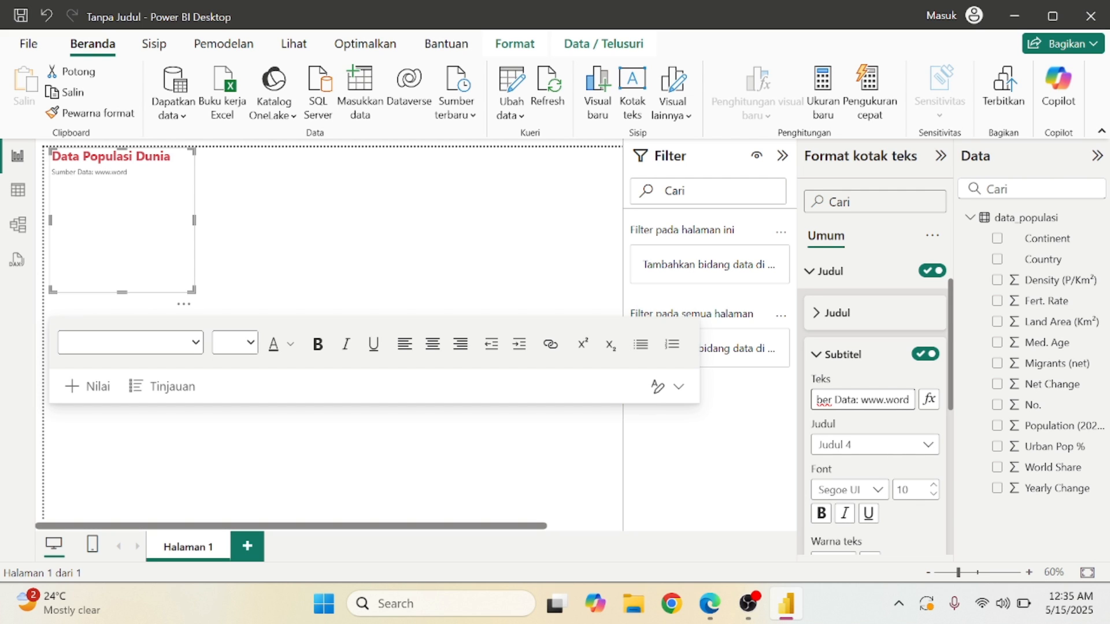
key(BackSpace)
text(ldomete)
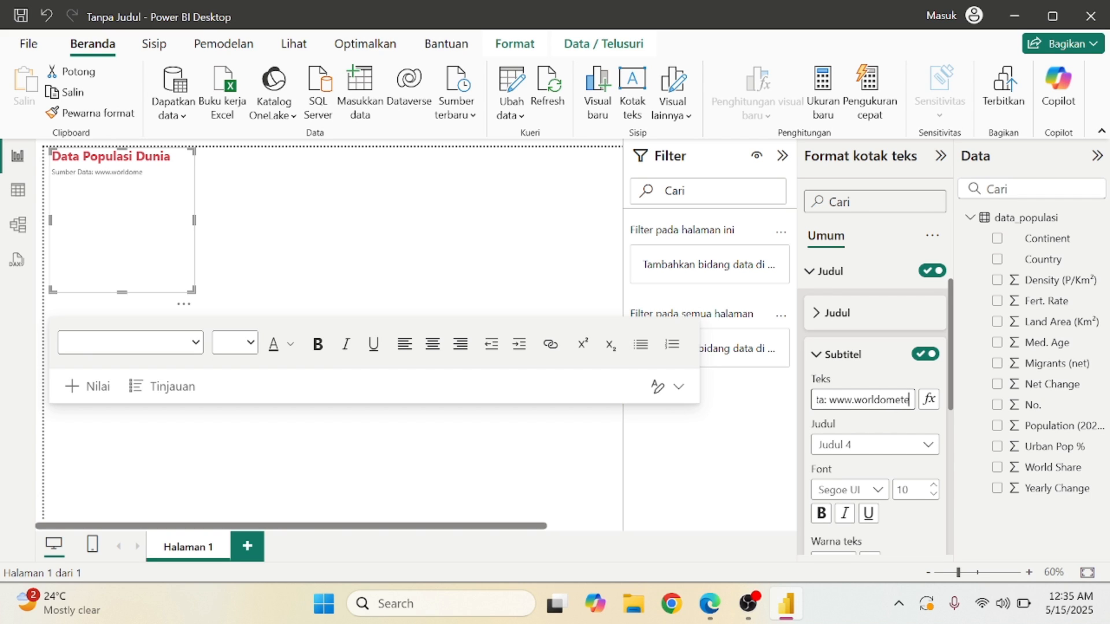
text(rs.info)
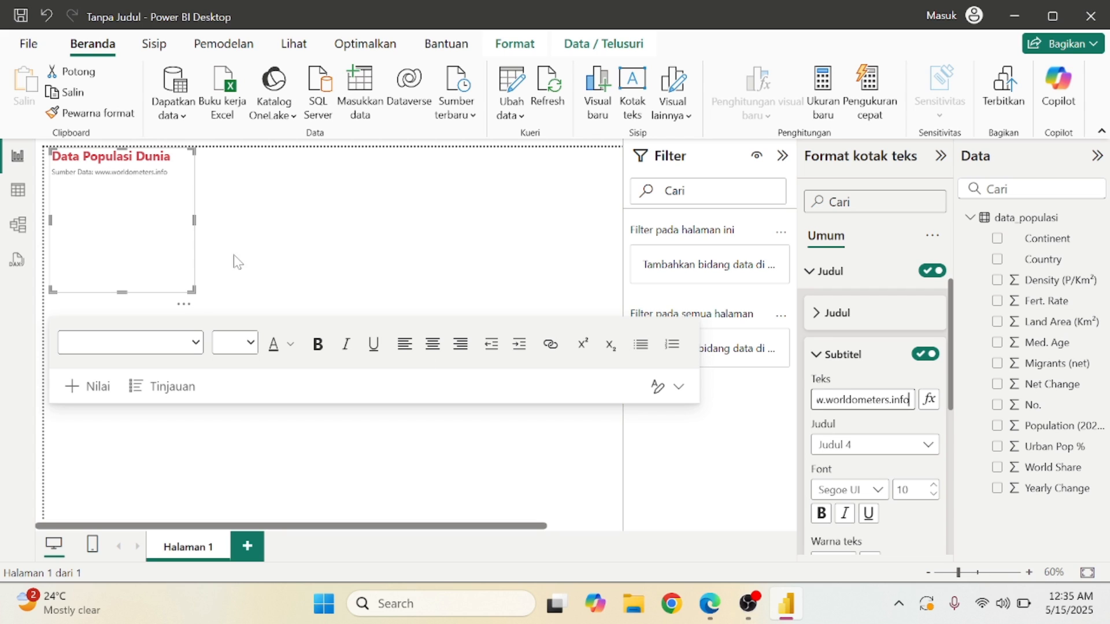
Resize the title text box to fit and move it to the top centre of the page.
drag(194, 219, 283, 222)
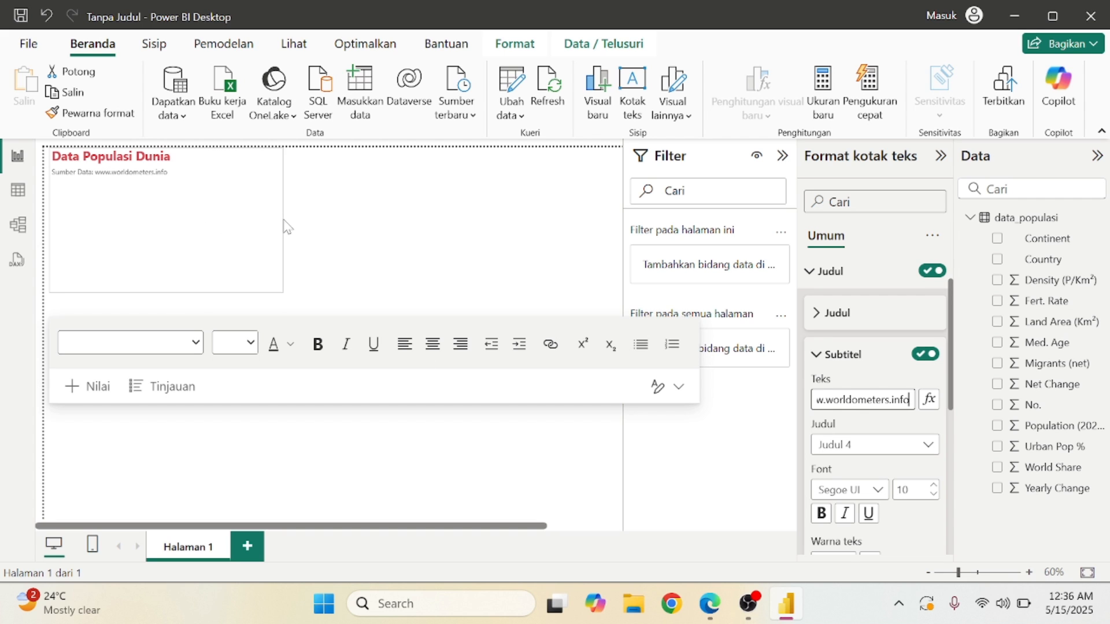
drag(166, 292, 168, 190)
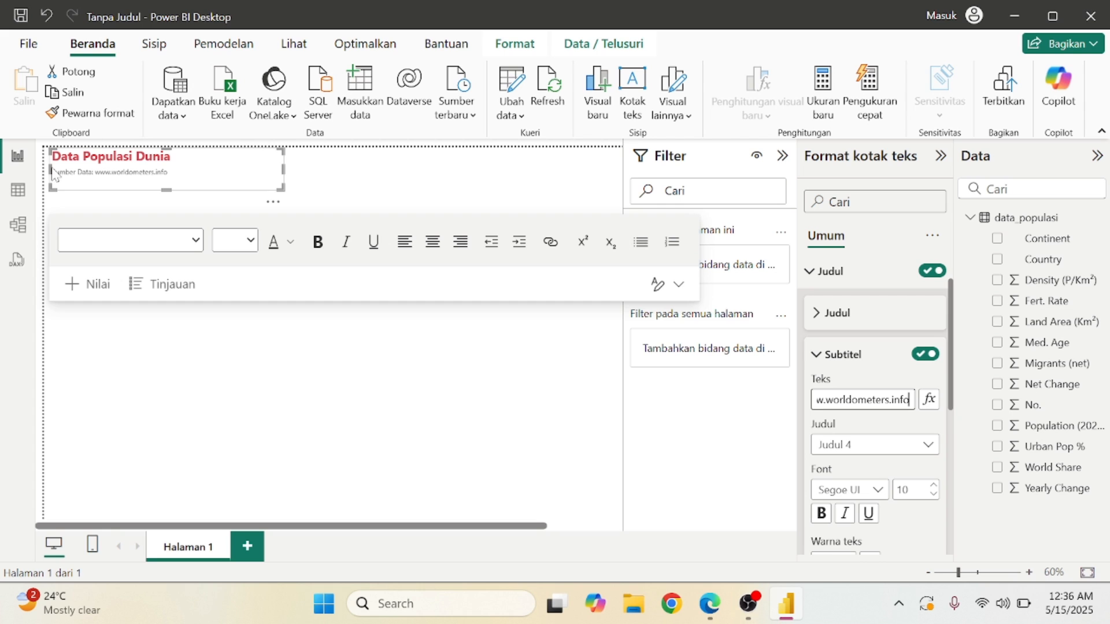
drag(148, 169, 388, 187)
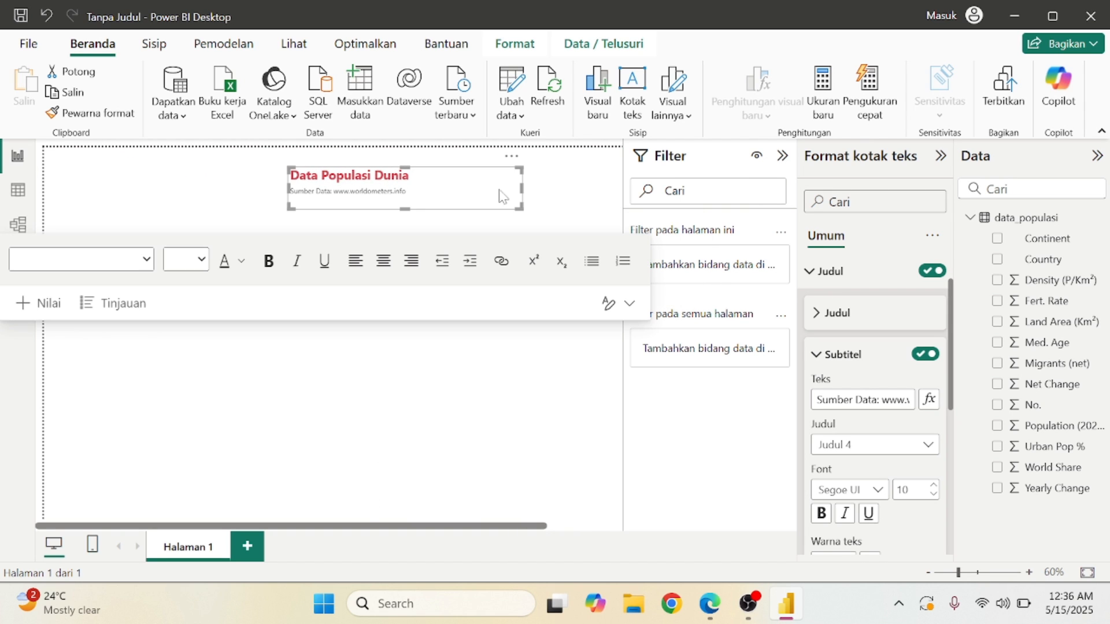
drag(522, 188, 426, 198)
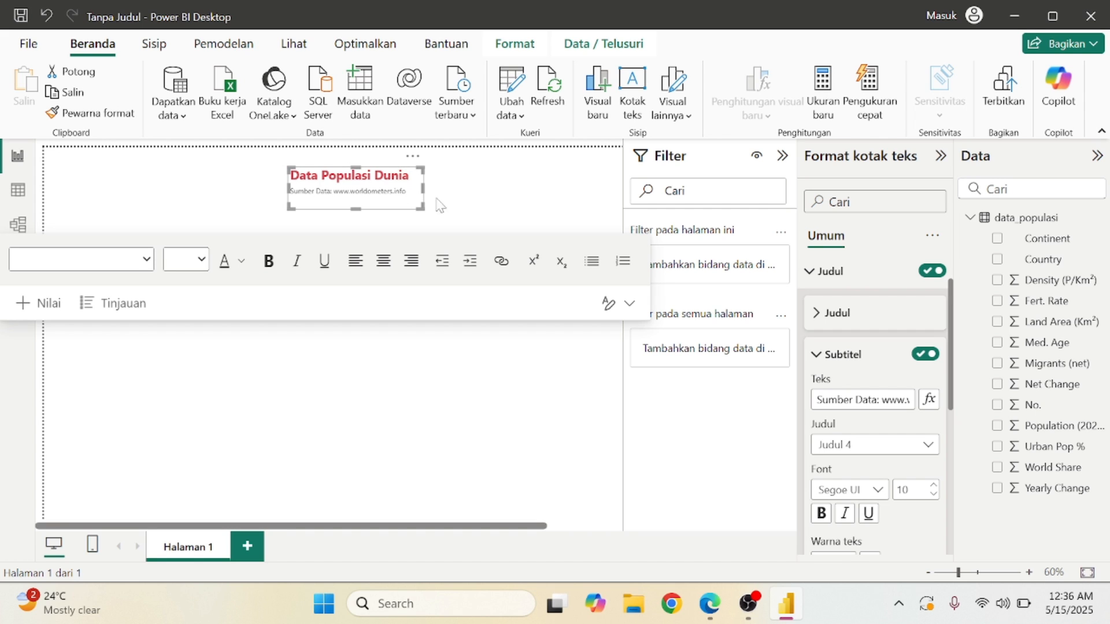
Centre-align the subtitle and title text, then widen the box slightly.
scroll(923, 464, down, 3)
click(843, 473)
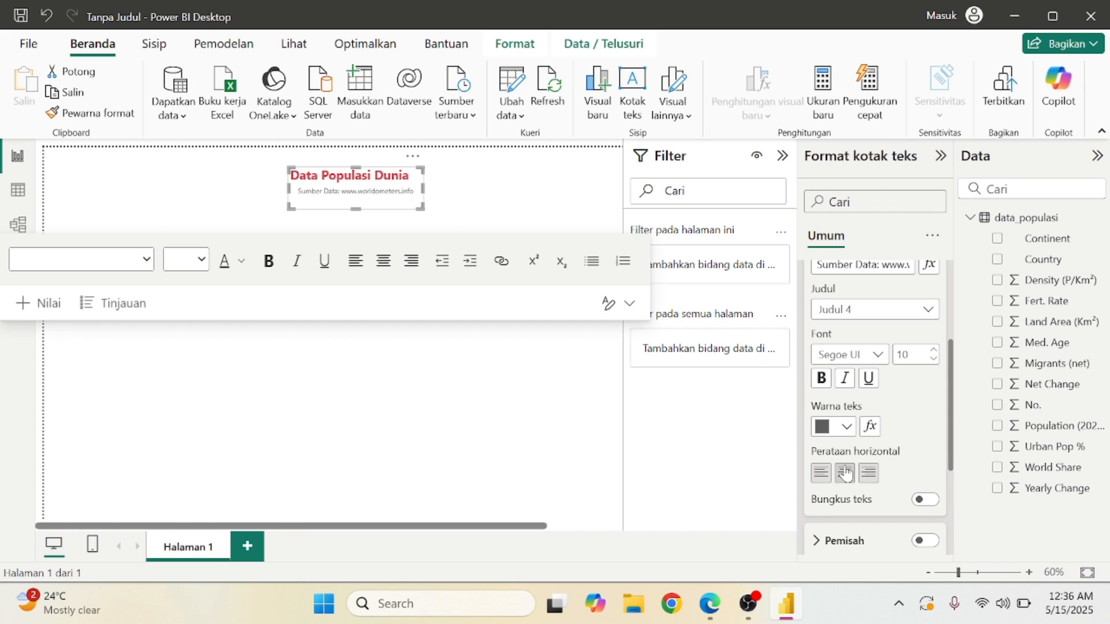
scroll(842, 480, up, 3)
click(844, 307)
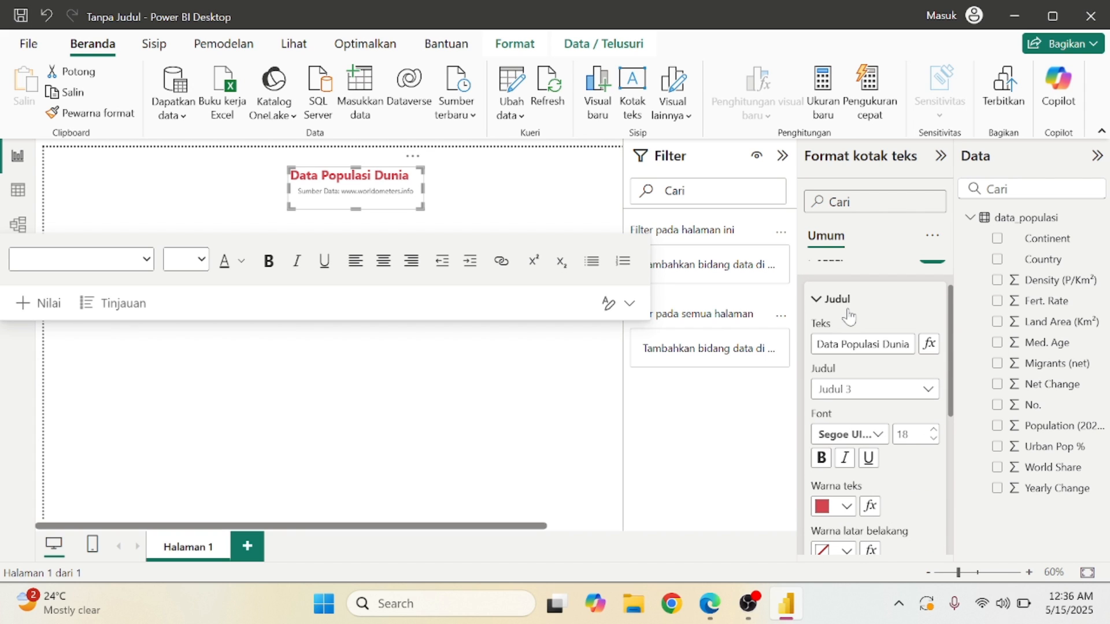
scroll(870, 473, down, 3)
click(846, 463)
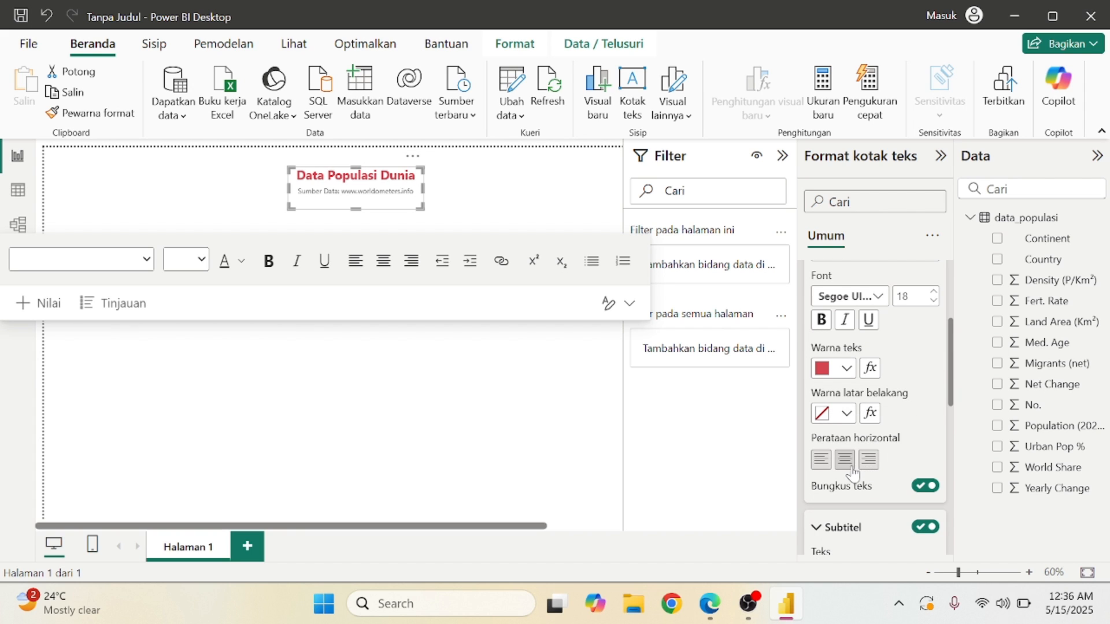
mouse_move(423, 189)
mouse_down()
mouse_move(463, 194)
mouse_move(451, 176)
mouse_move(429, 185)
mouse_up()
Deselect the title, zoom the page to 50%, and show bahan-p9.pdf in Edge for reference.
click(488, 390)
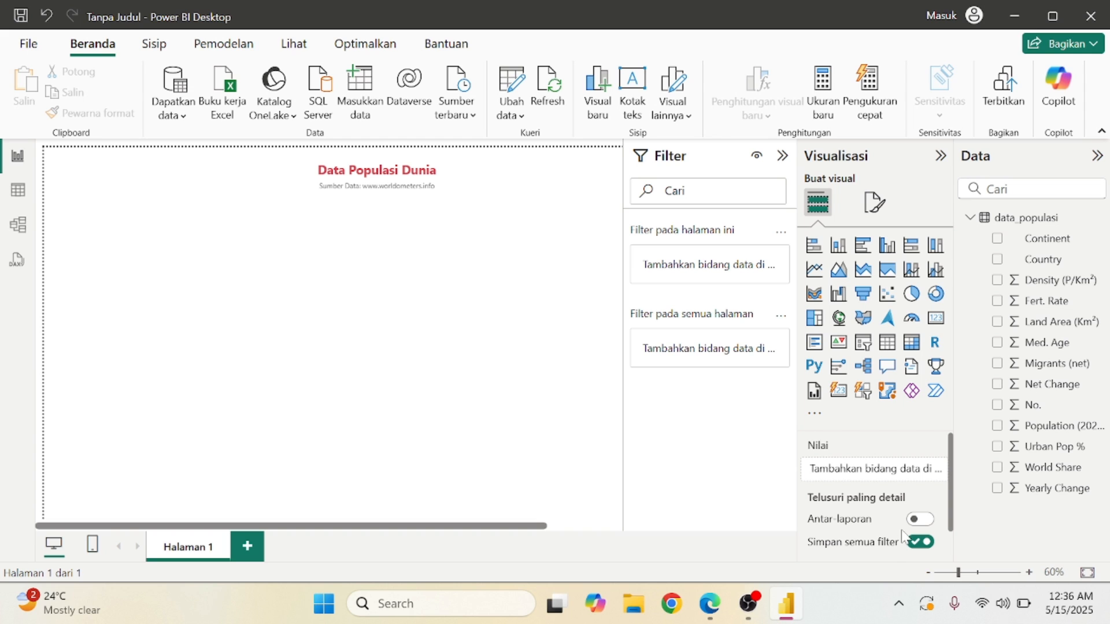
click(928, 573)
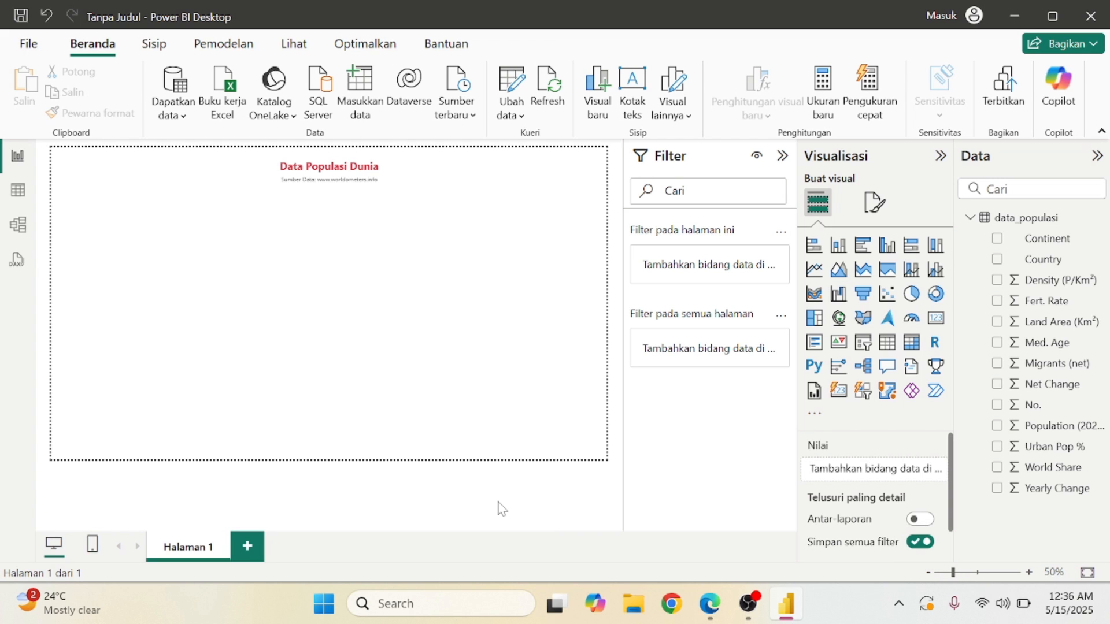
click(709, 604)
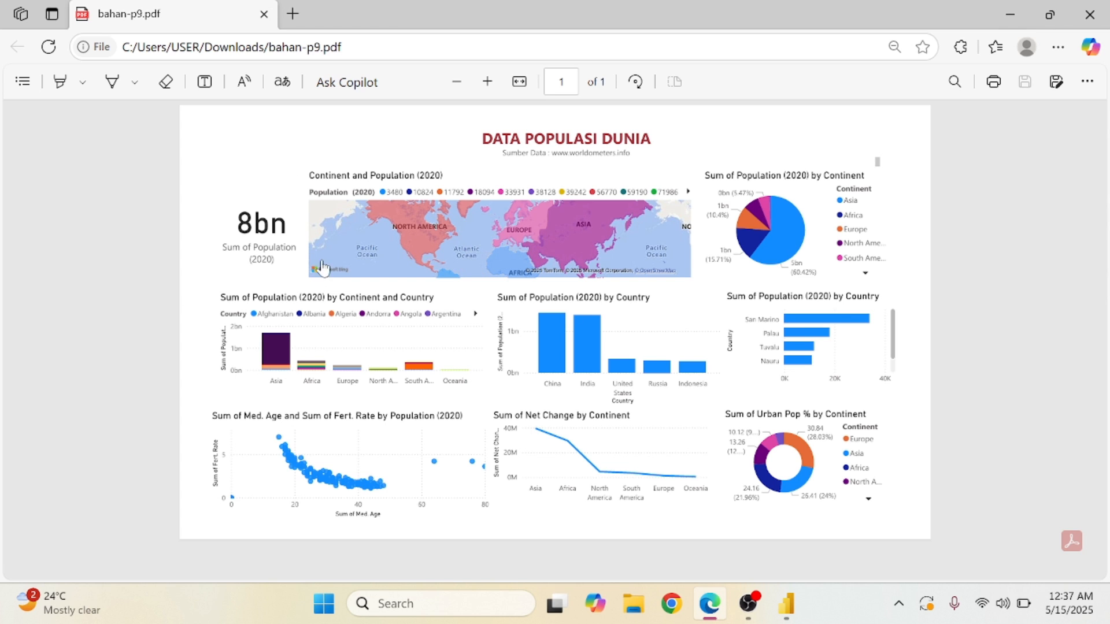
Minimize the Edge window to return to the Power BI report.
click(1017, 9)
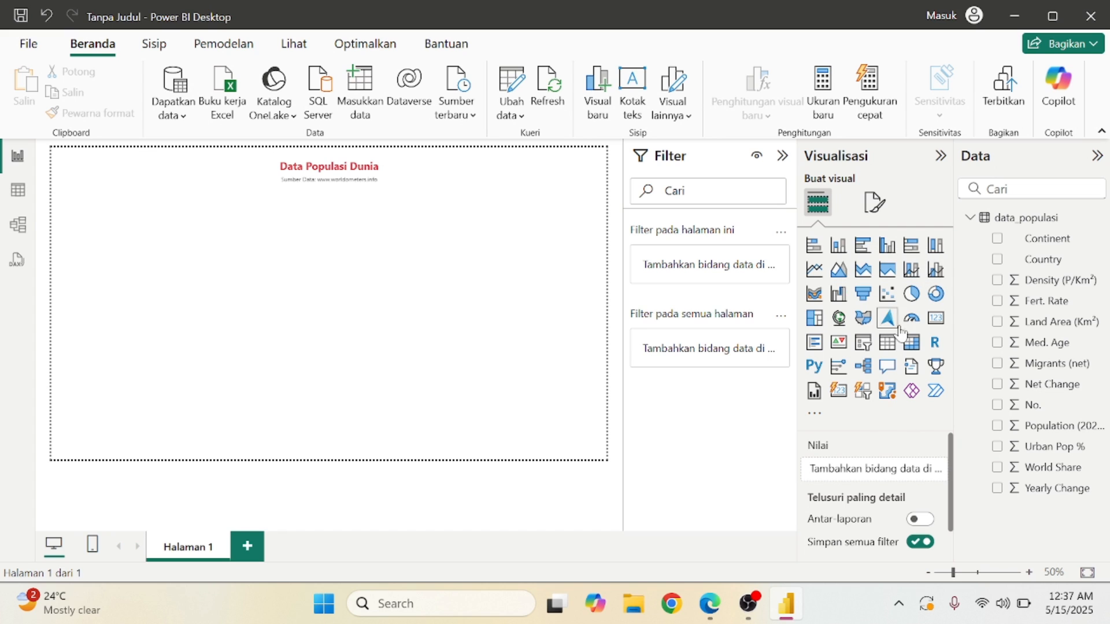
Add a card showing the sum of Population (2020), totalling 8M.
click(939, 326)
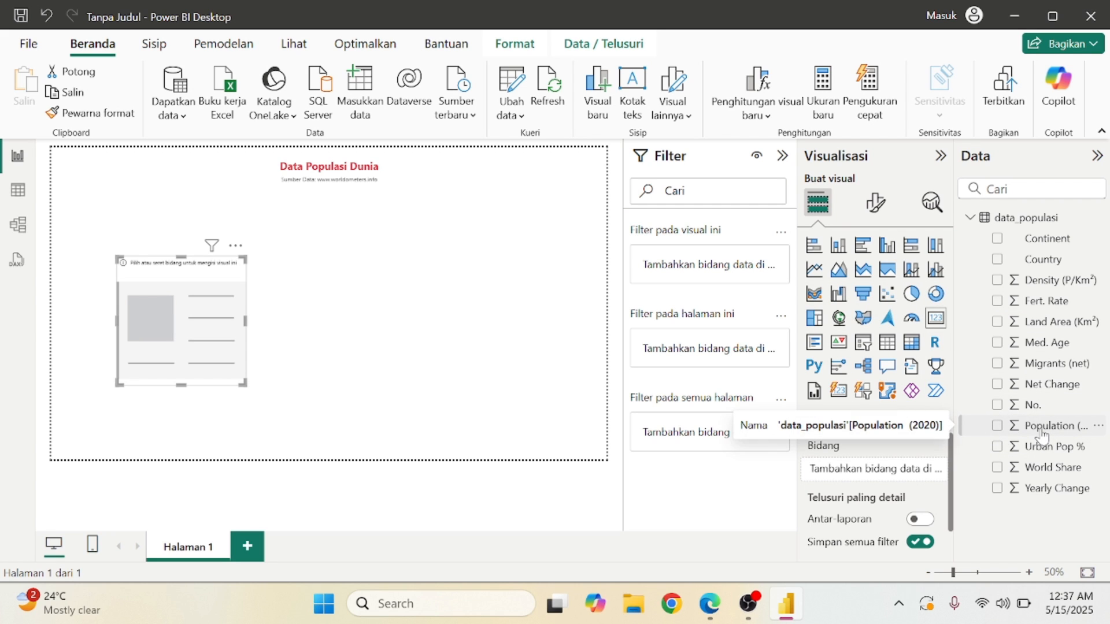
drag(1043, 434, 883, 479)
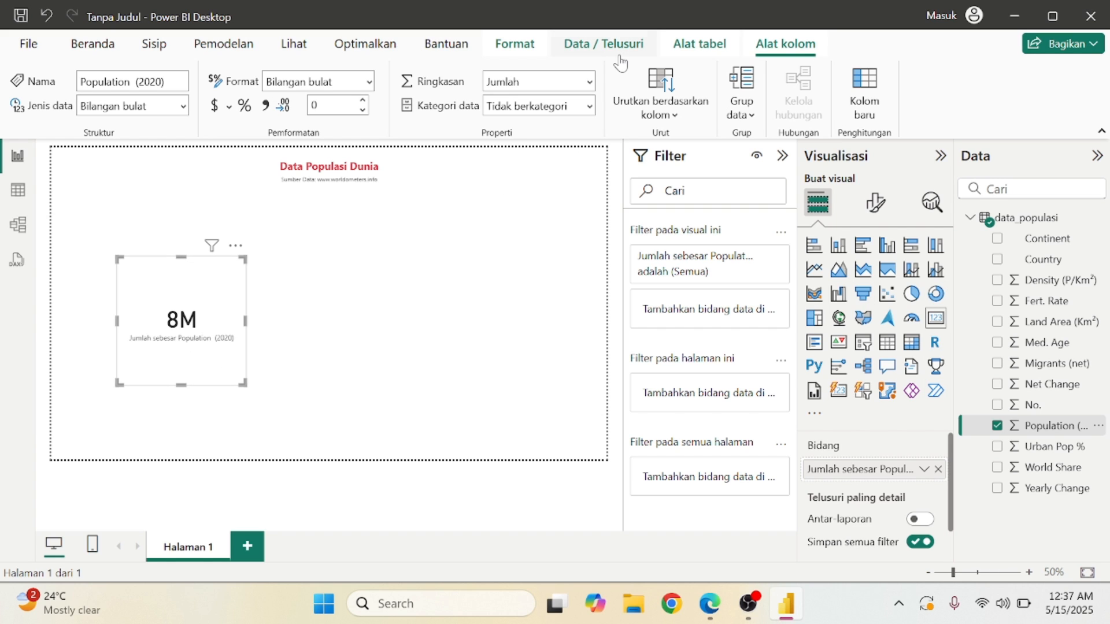
click(589, 85)
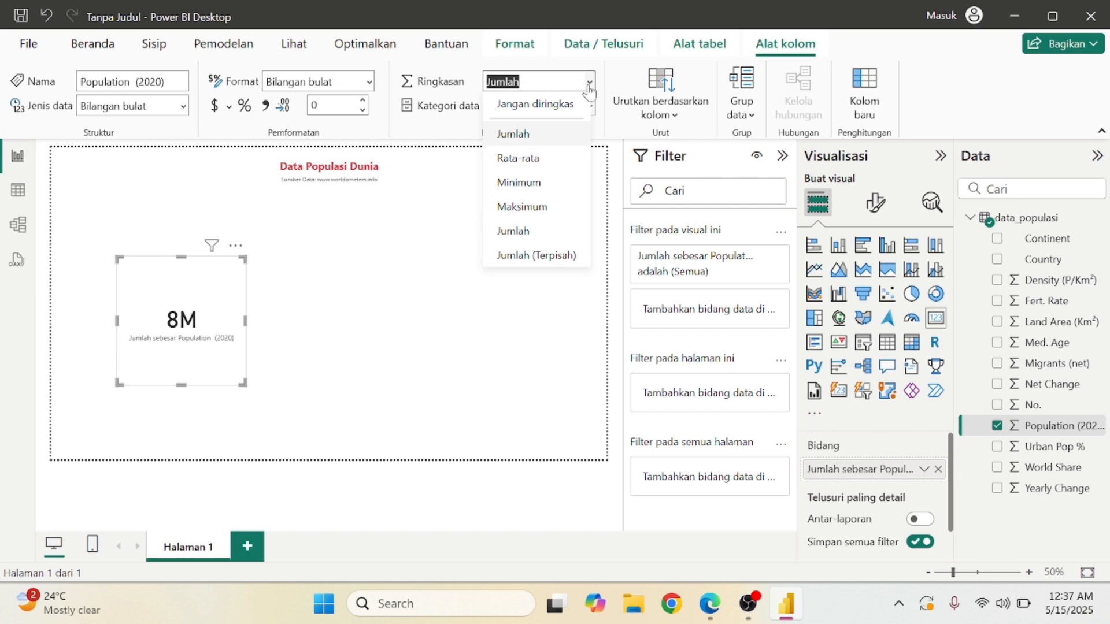
click(564, 135)
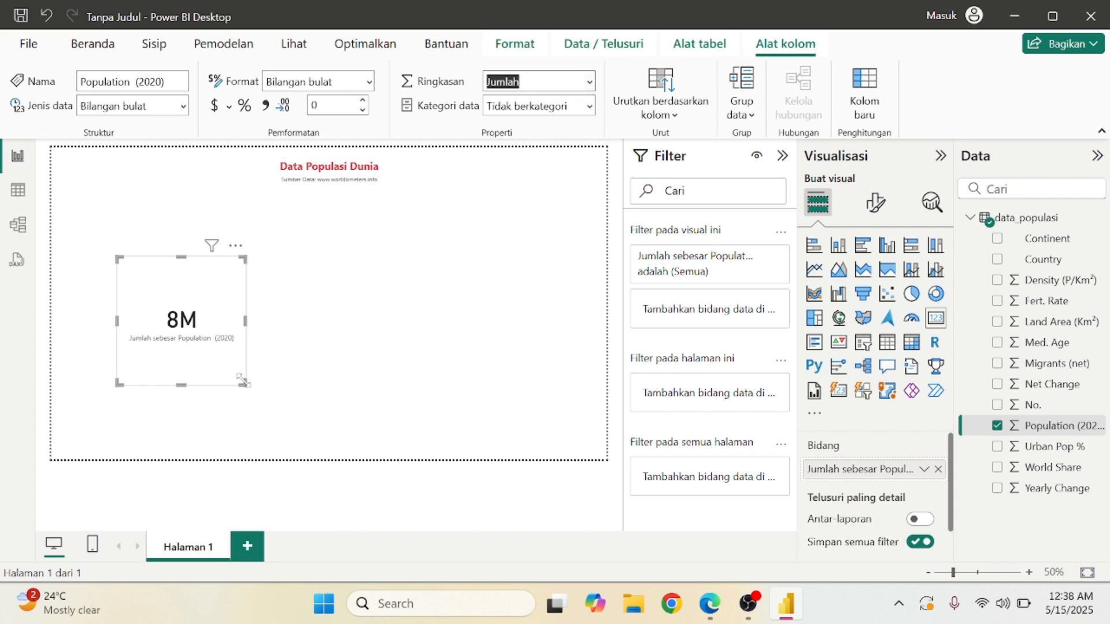
Shrink the card and move it to the upper left beneath the title.
drag(244, 384, 178, 334)
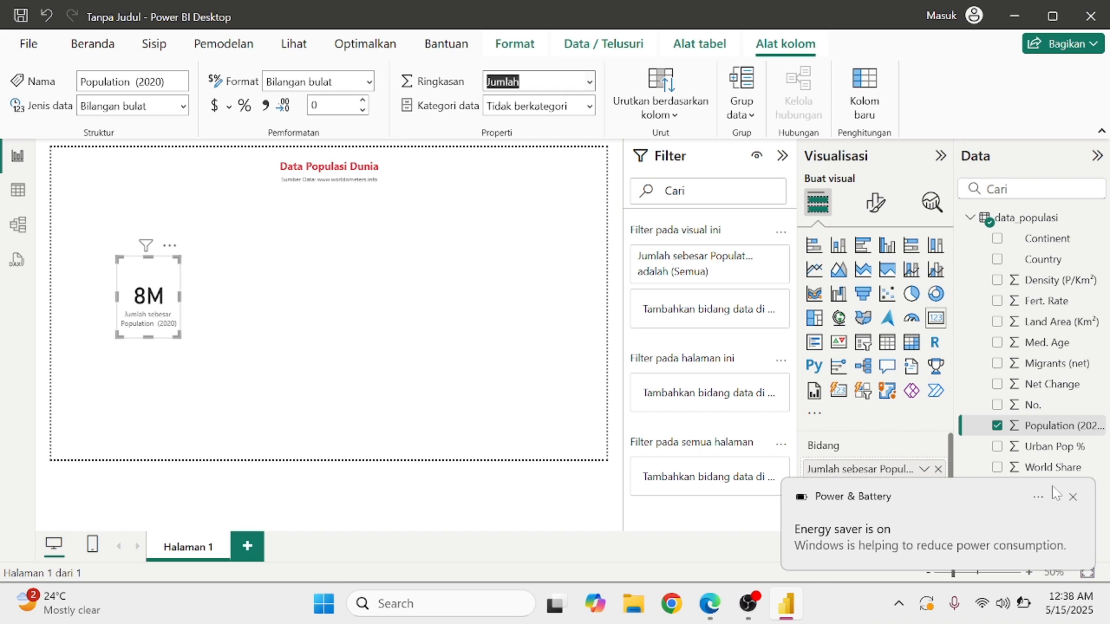
click(1073, 497)
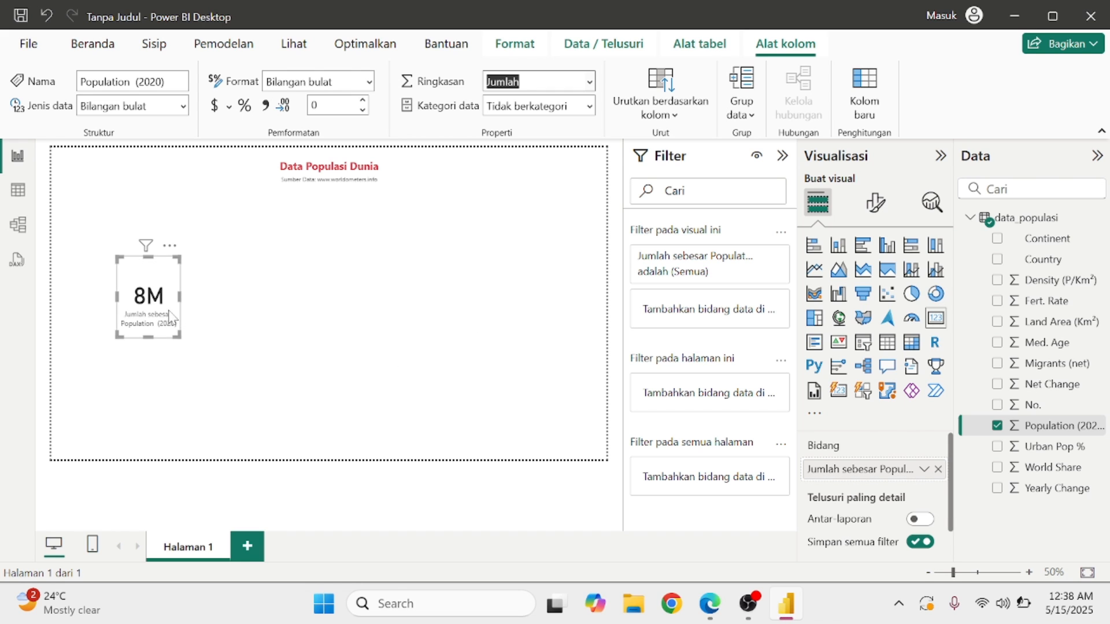
drag(163, 299, 121, 248)
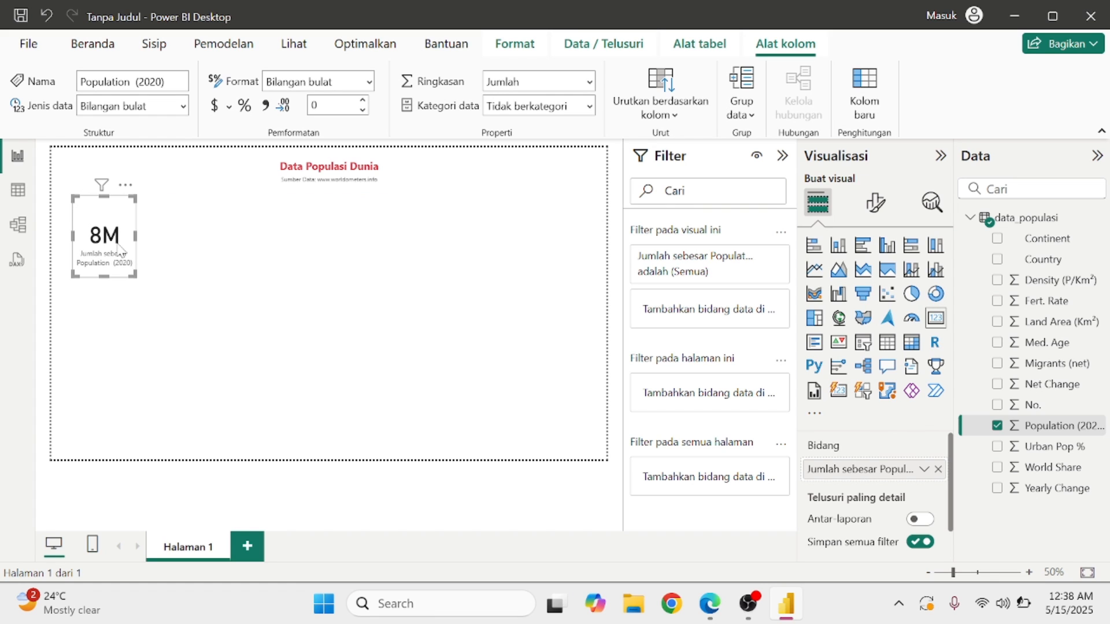
click(296, 314)
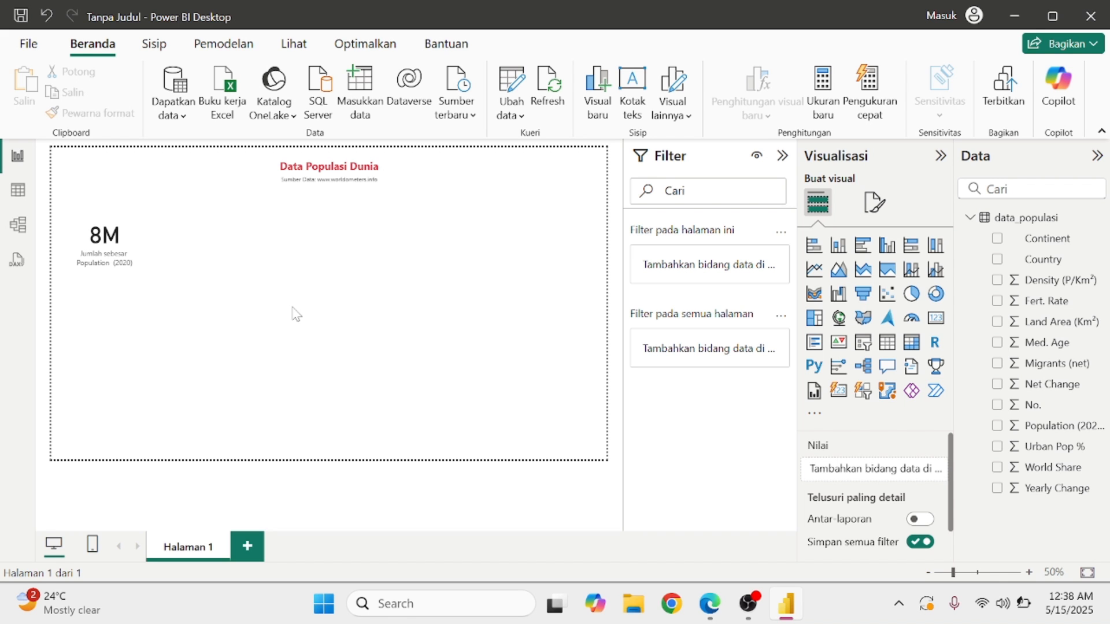
click(723, 608)
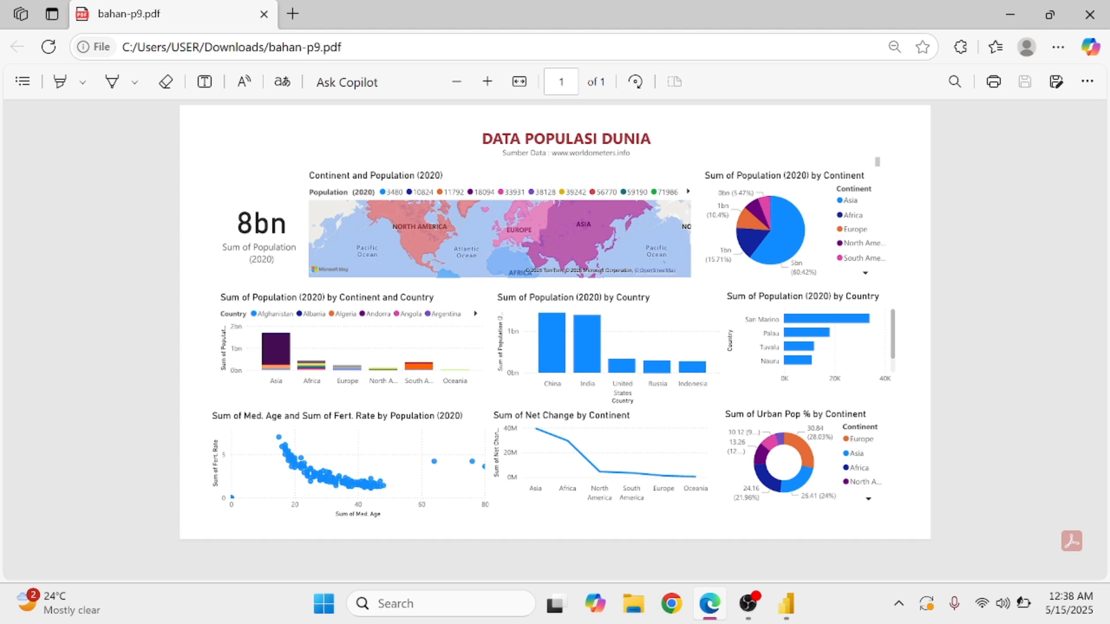
click(1007, 2)
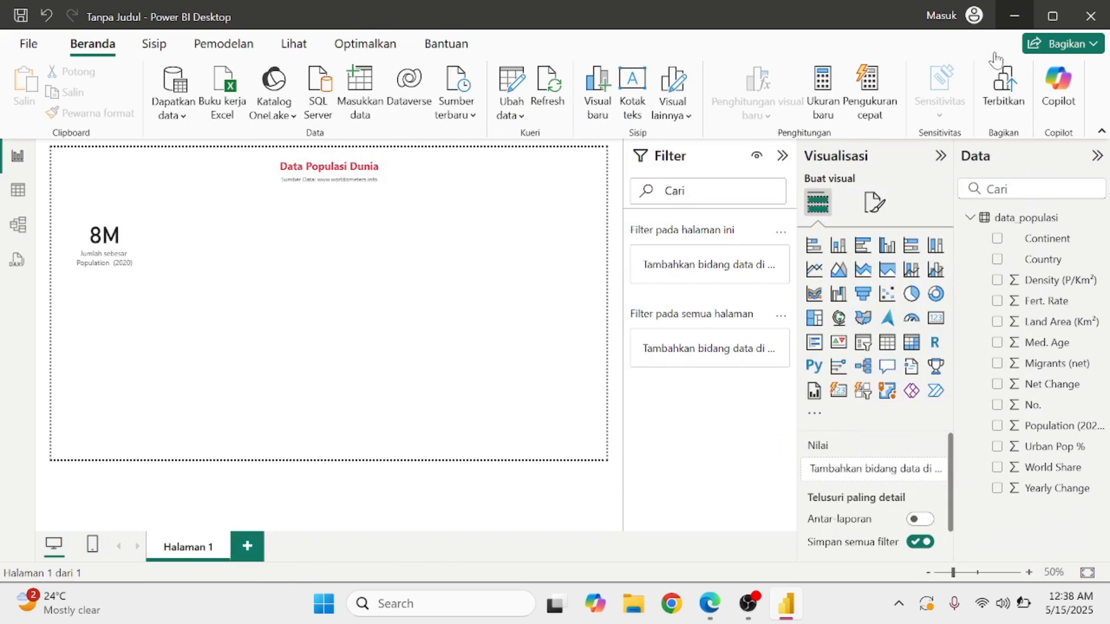
Add a filled map beside the card, with Continent as location and Population (2020) as legend.
click(862, 320)
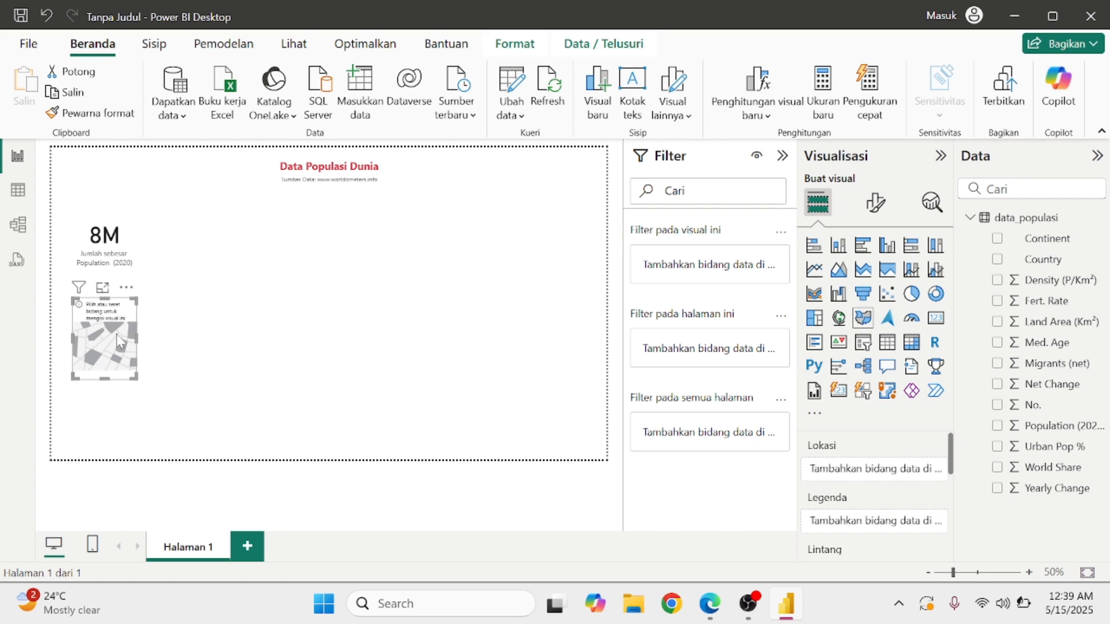
drag(118, 341, 211, 263)
scroll(894, 489, down, 1)
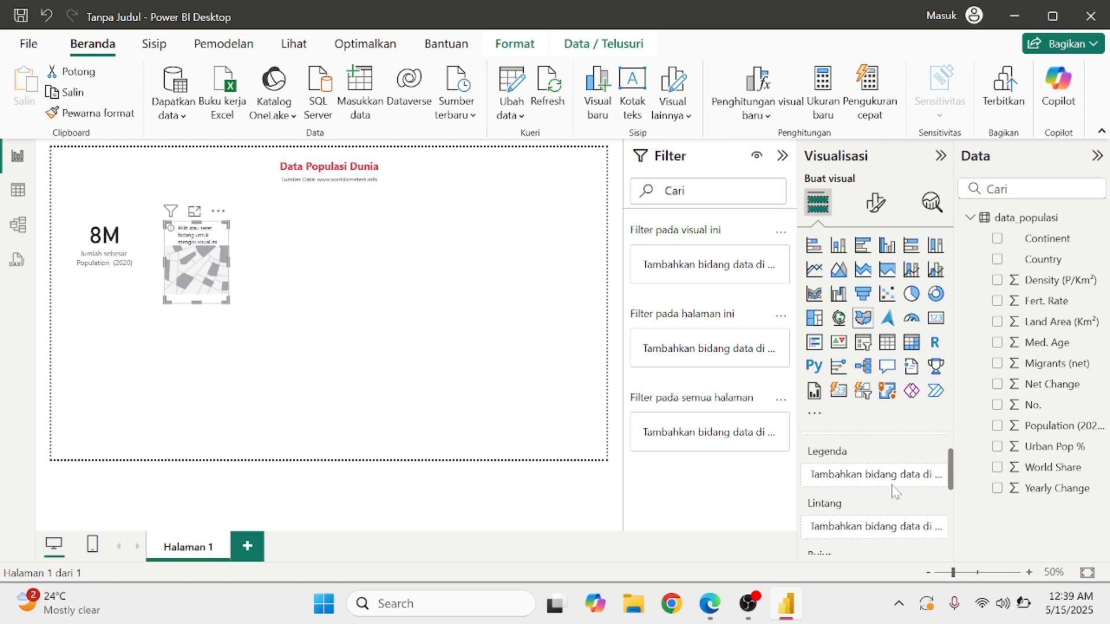
scroll(895, 492, up, 1)
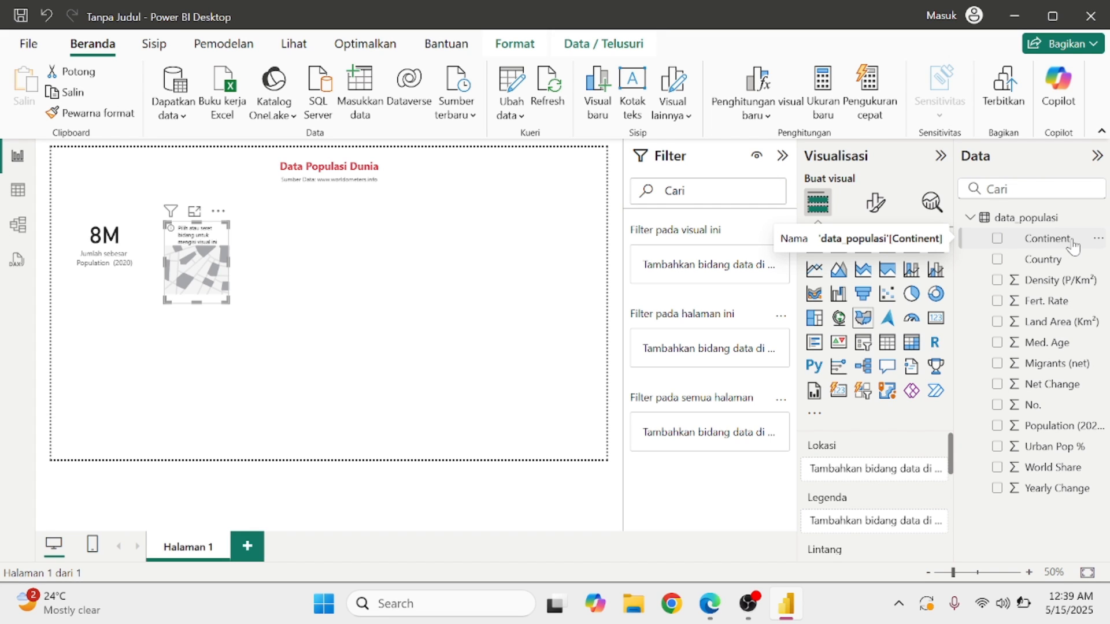
drag(1072, 246, 903, 477)
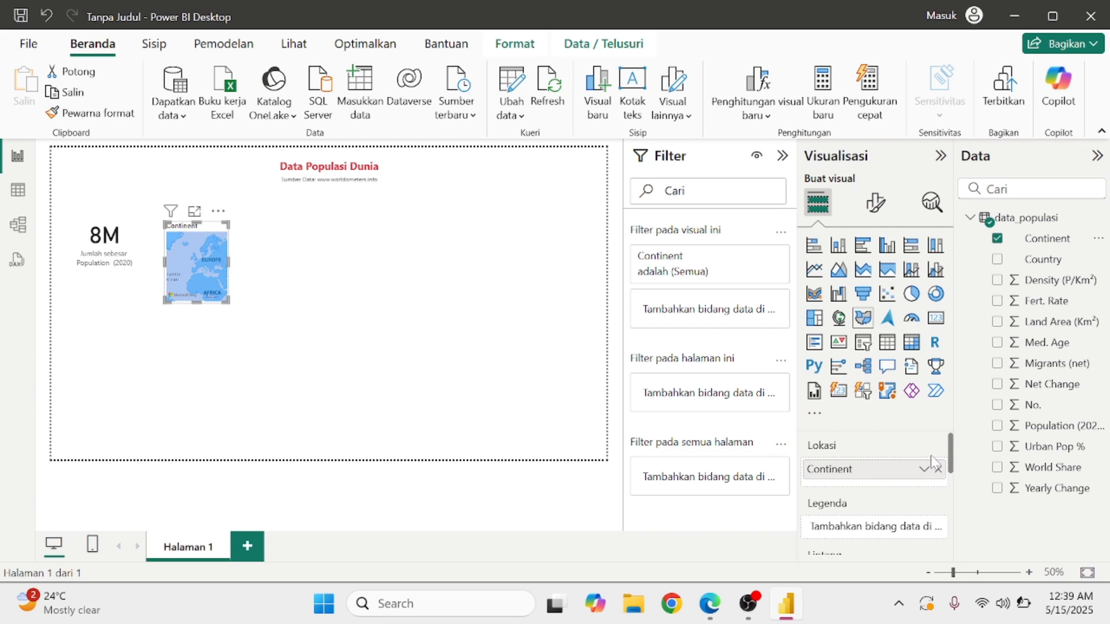
drag(1018, 414, 890, 520)
scroll(890, 521, up, 1)
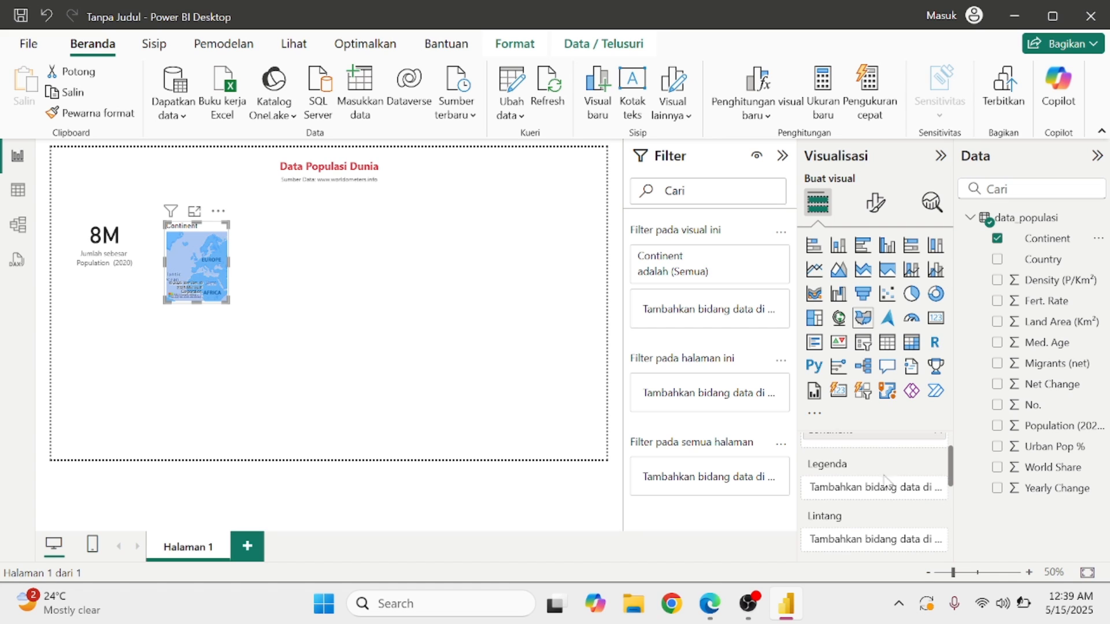
scroll(908, 497, up, 1)
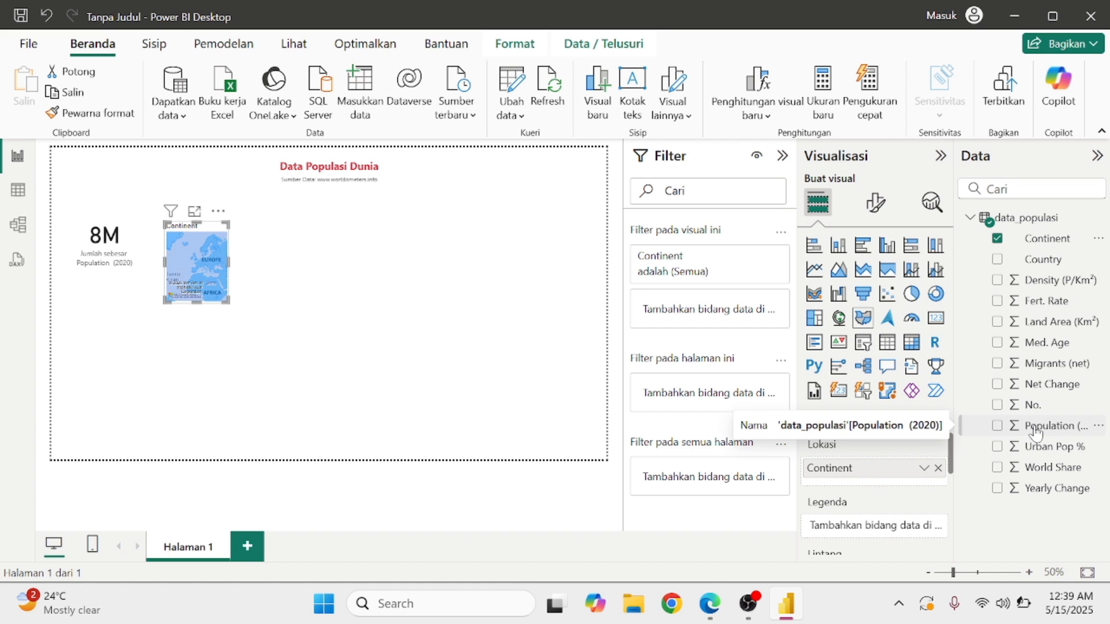
drag(1034, 432, 870, 533)
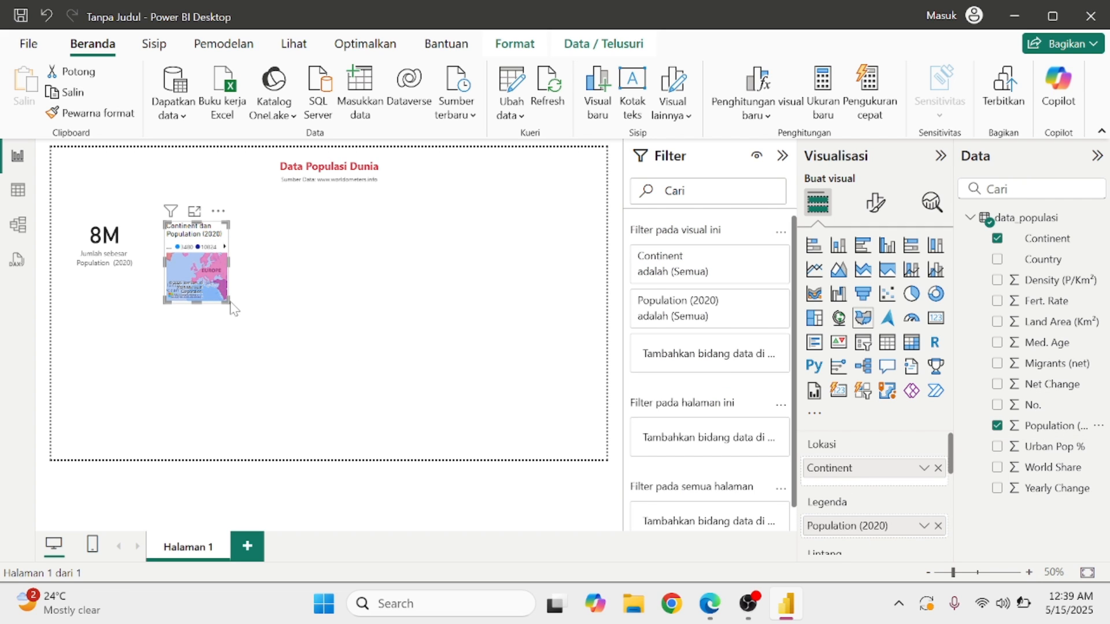
Stretch the map into a wide tile under the title and pan its view across the continents.
drag(227, 303, 442, 327)
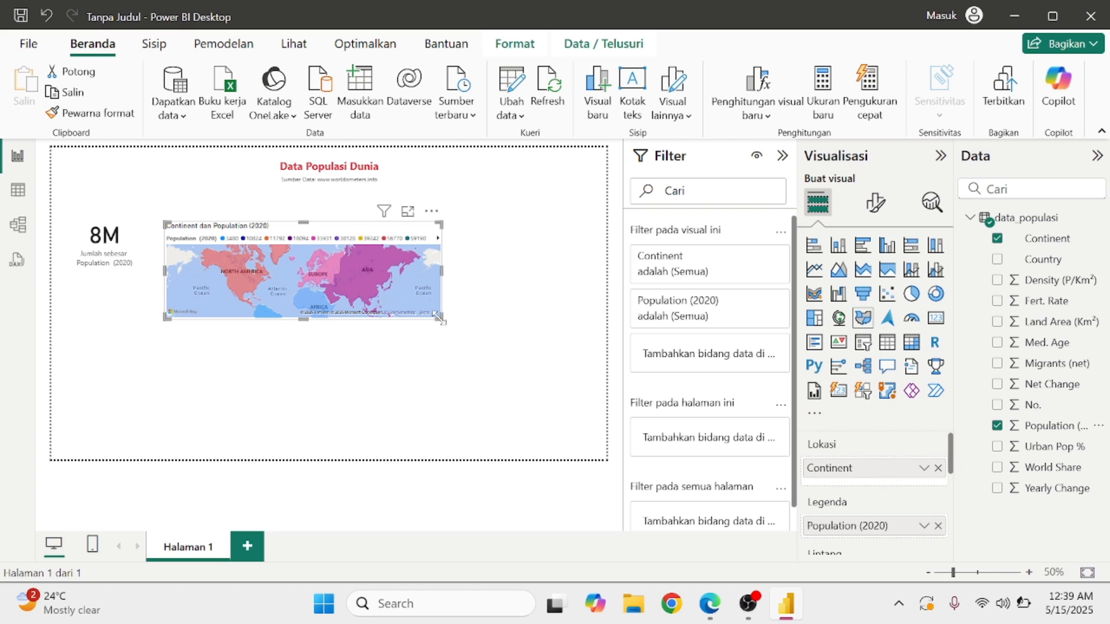
drag(394, 236, 381, 226)
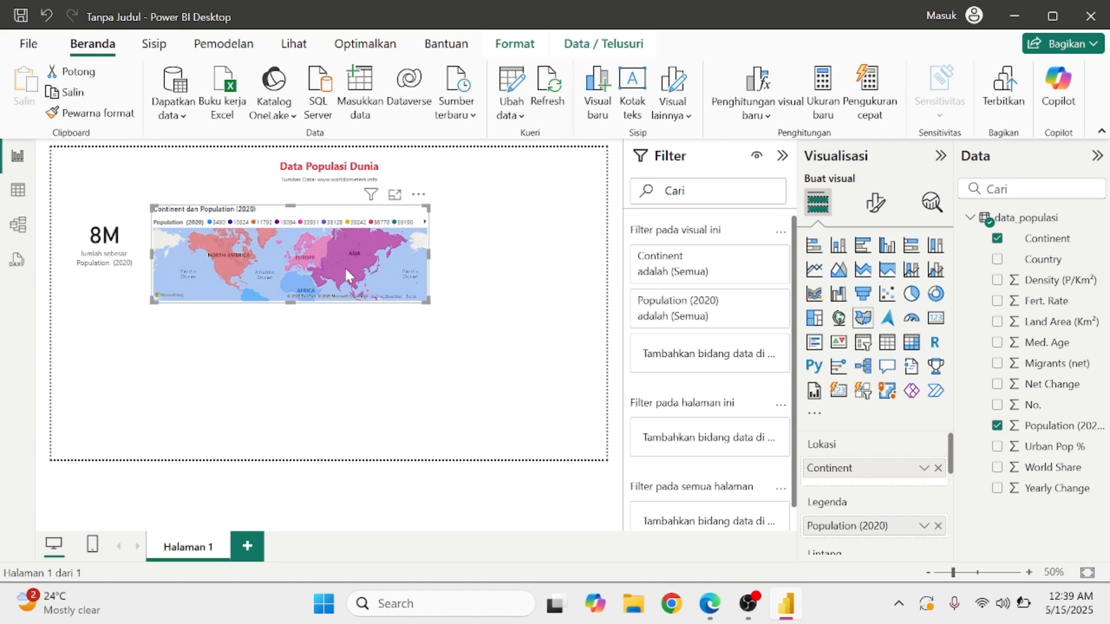
mouse_move(346, 269)
drag(260, 282, 388, 287)
Test cross-filtering by selecting and clearing Asia, then Europe, on the map.
mouse_move(259, 259)
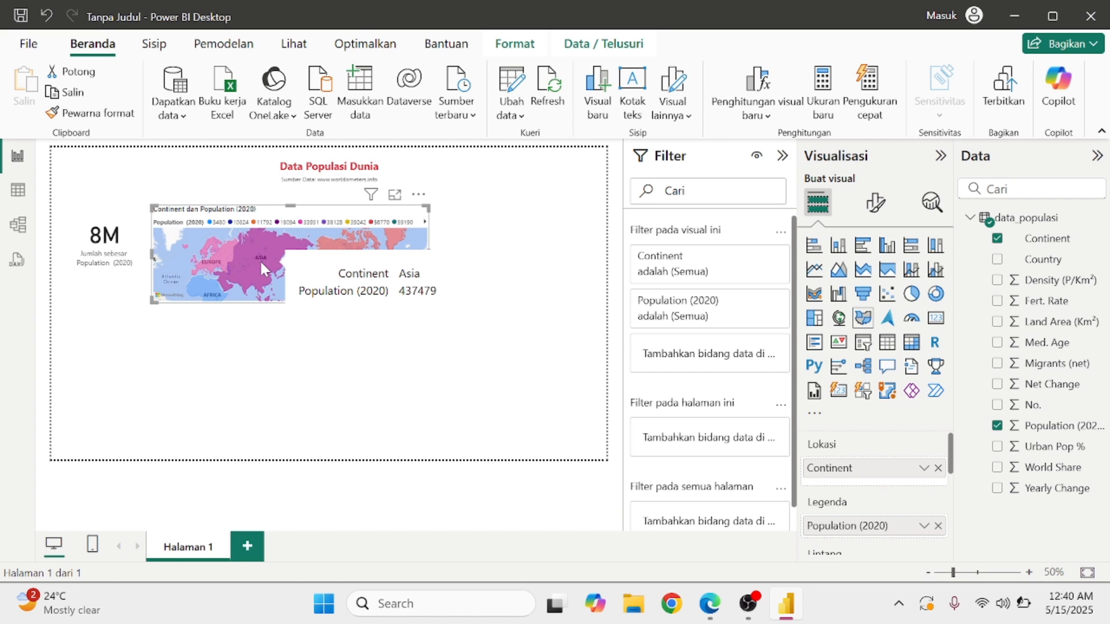
click(249, 258)
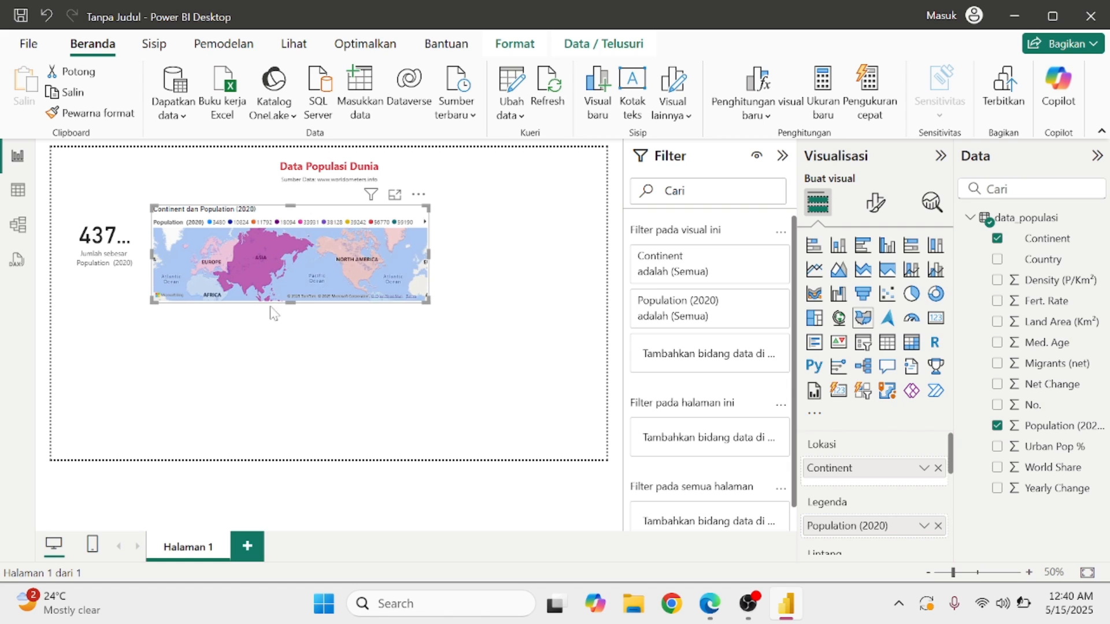
click(272, 249)
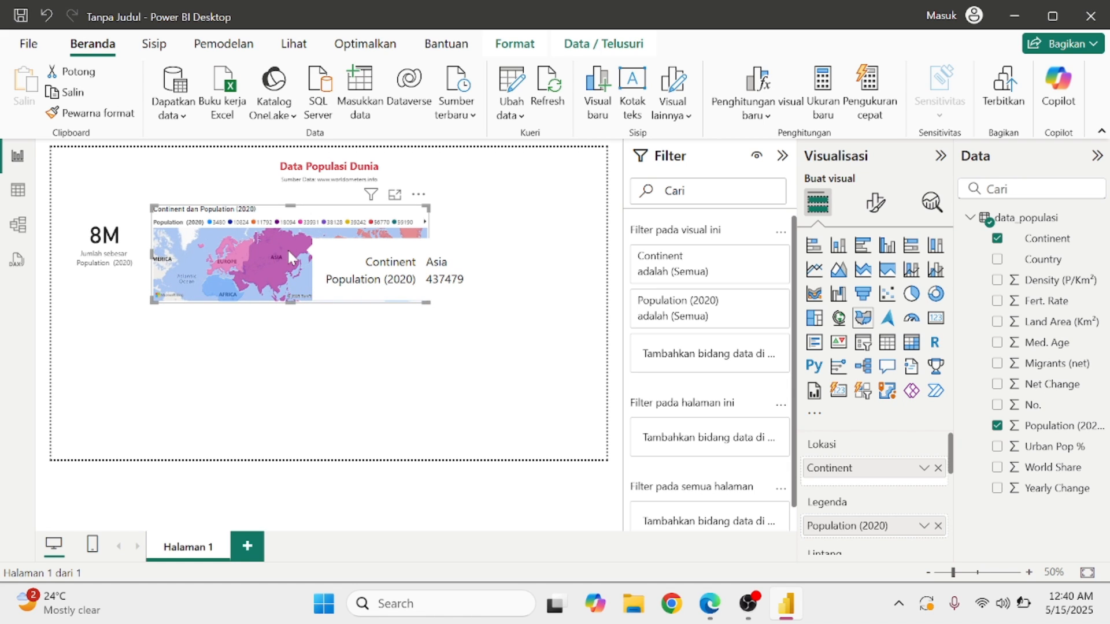
click(241, 247)
click(240, 247)
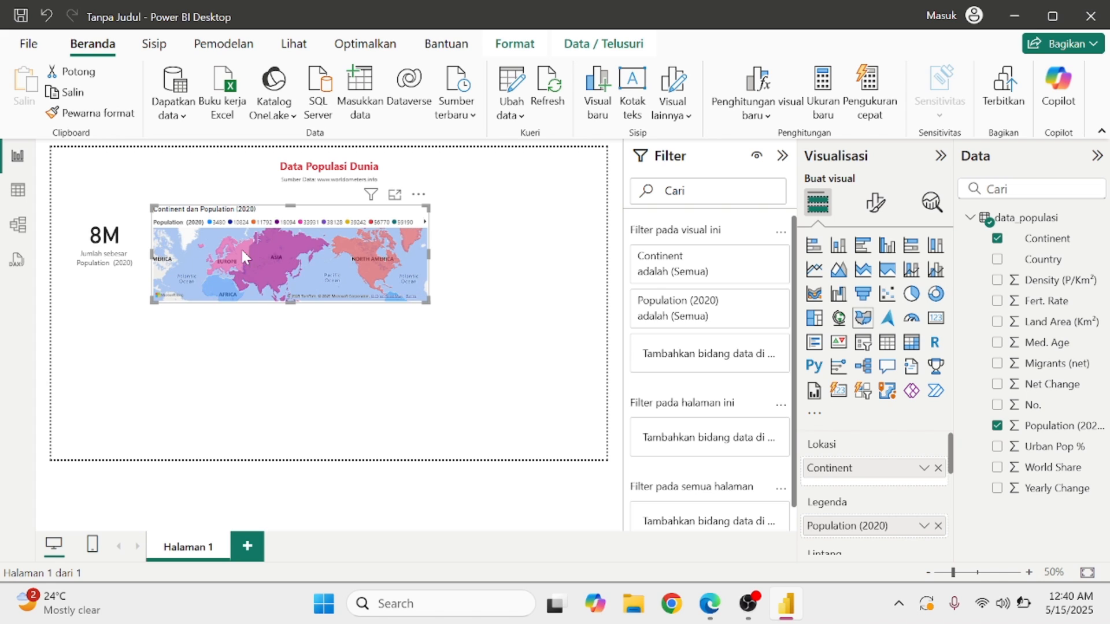
Make the map slightly shorter and deselect it.
mouse_move(291, 301)
mouse_down()
mouse_move(290, 278)
mouse_move(291, 289)
mouse_up()
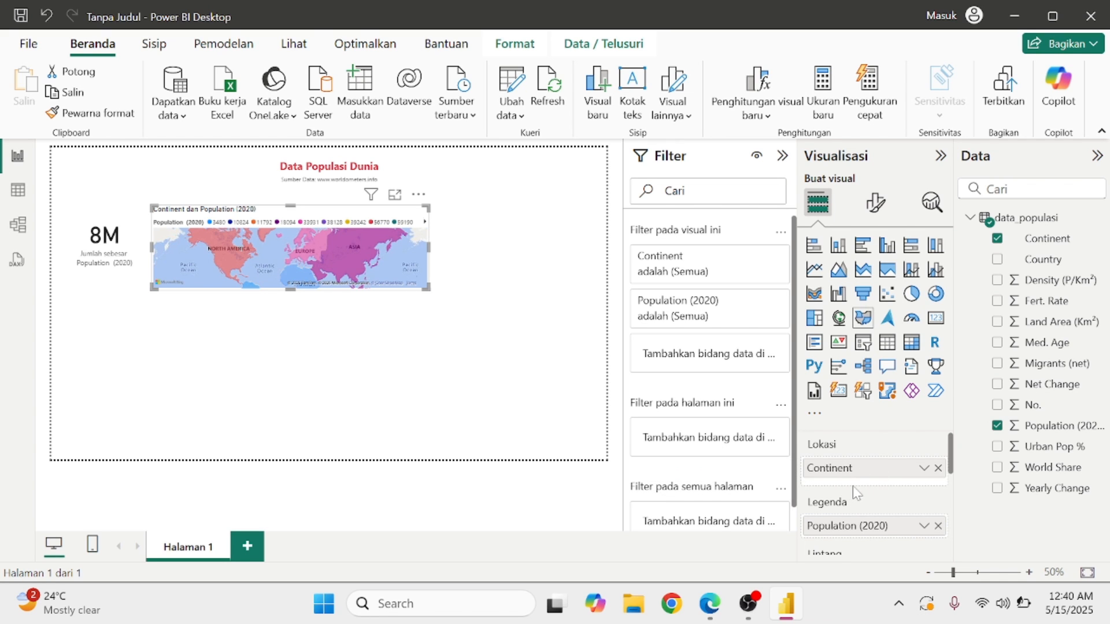
scroll(852, 488, down, 2)
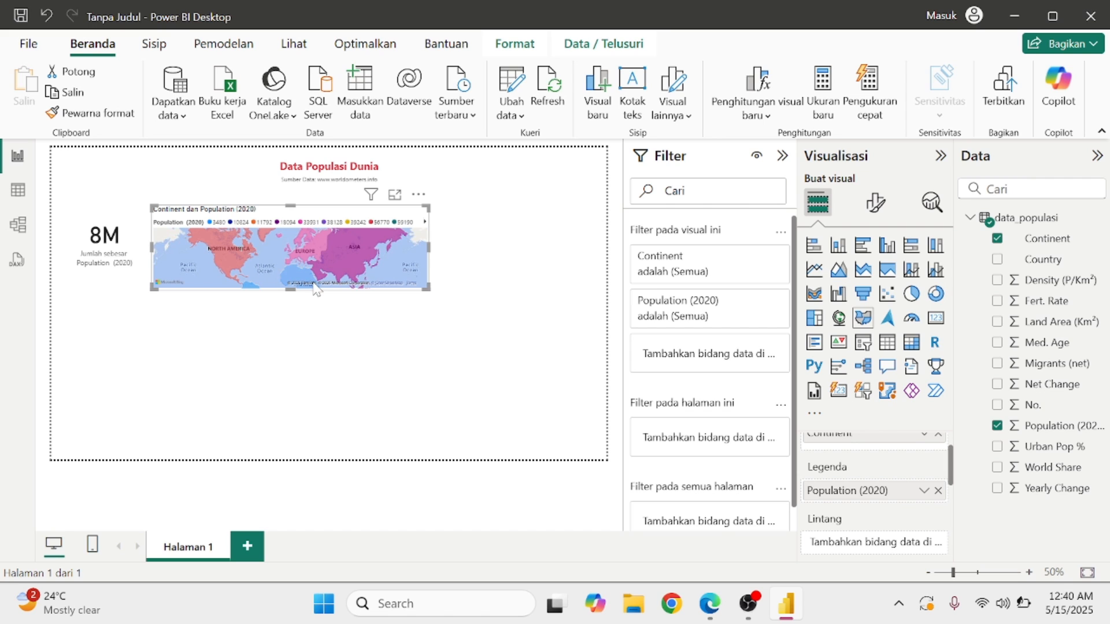
mouse_move(320, 287)
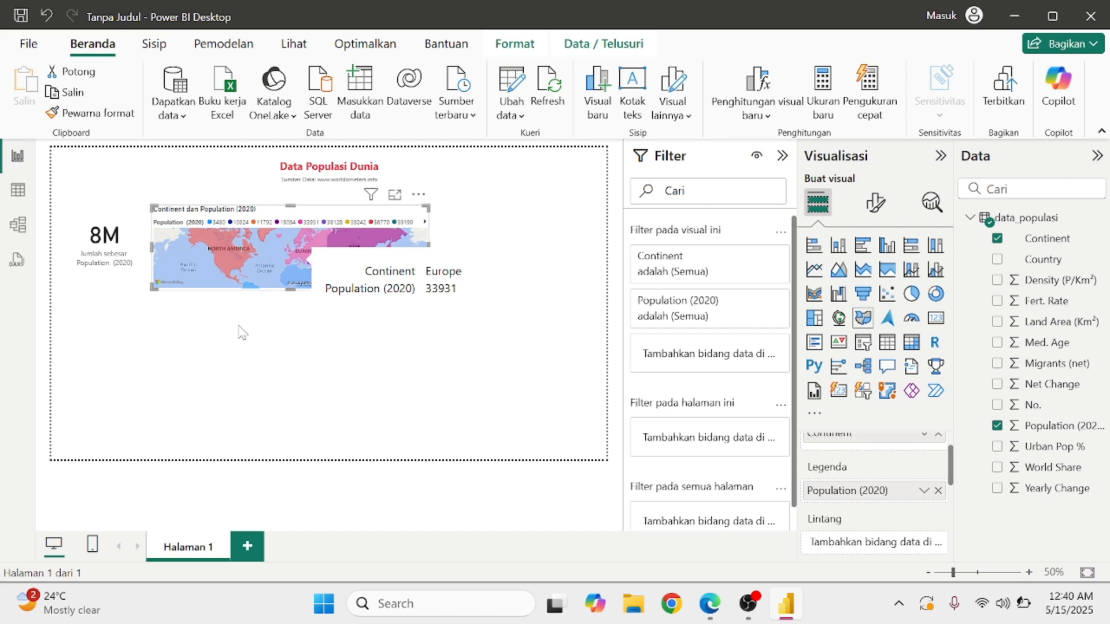
click(285, 400)
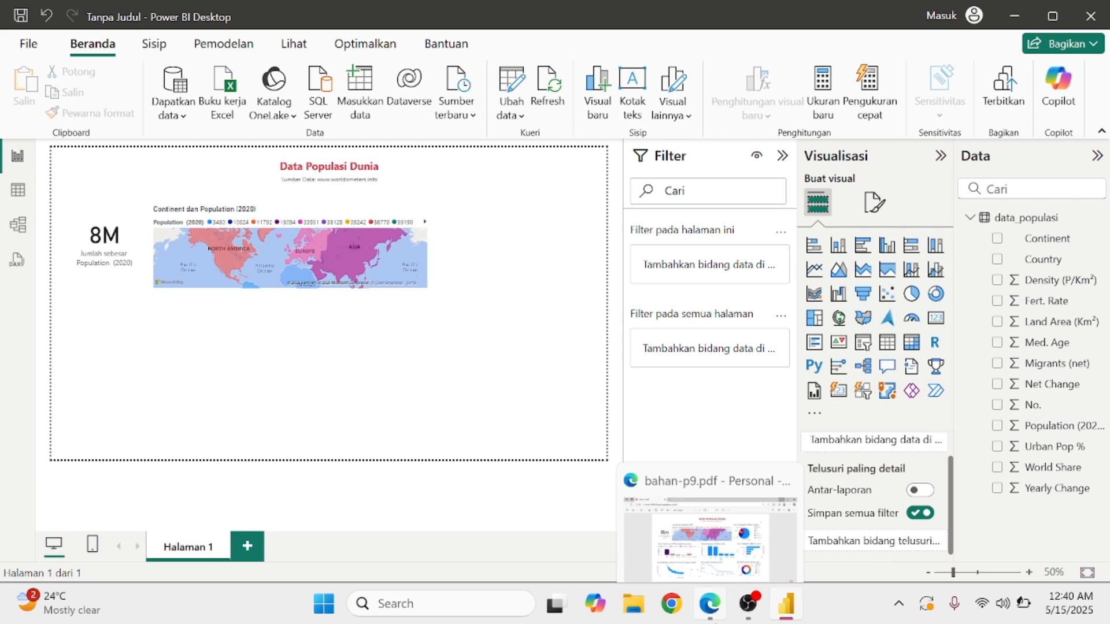
click(710, 603)
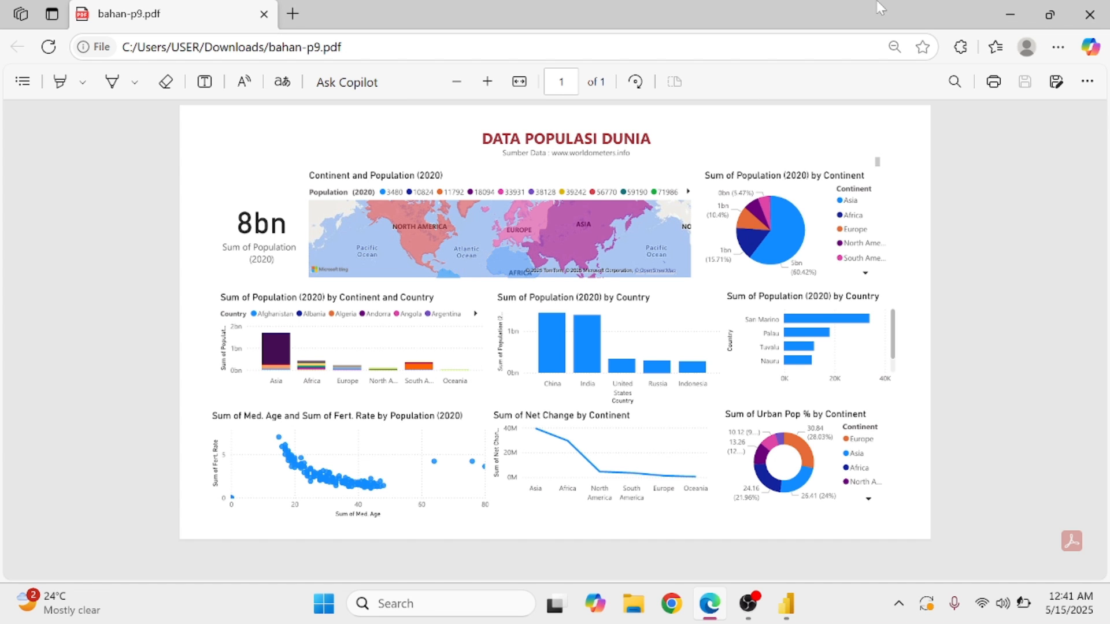
click(1010, 14)
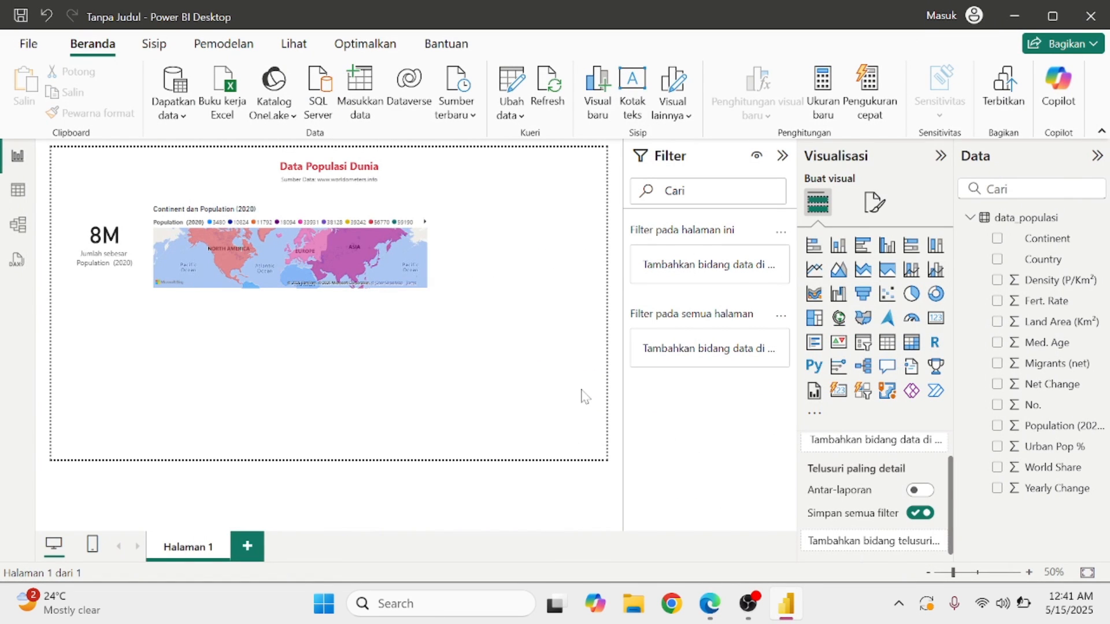
Add a pie chart of Population (2020) sliced by Continent, enlarged and placed up beside the map.
click(912, 295)
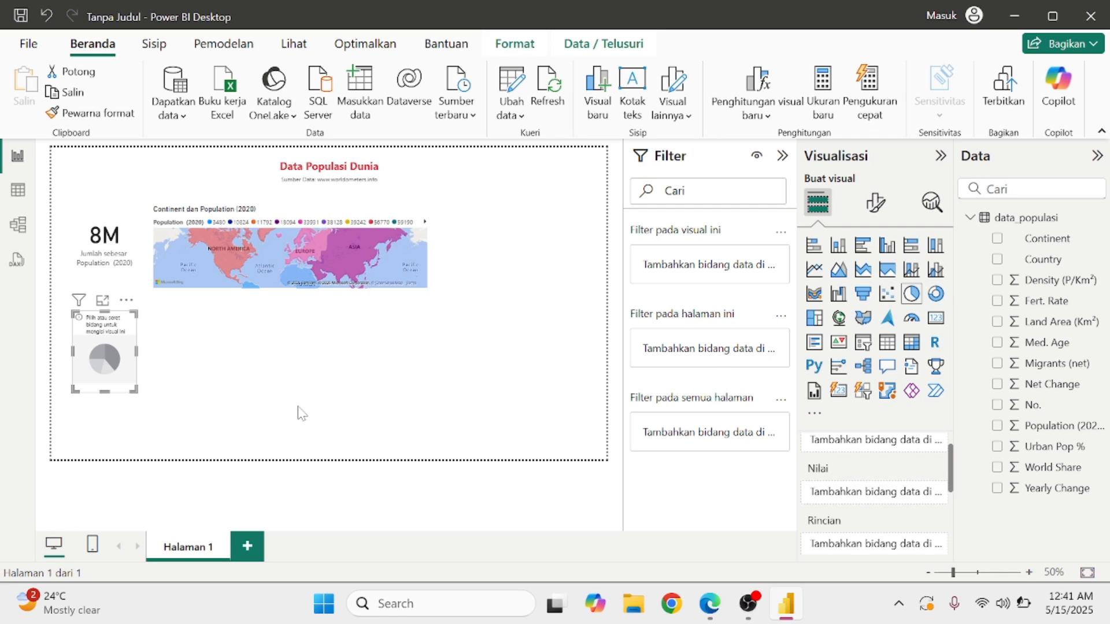
drag(124, 333, 519, 235)
scroll(906, 473, up, 1)
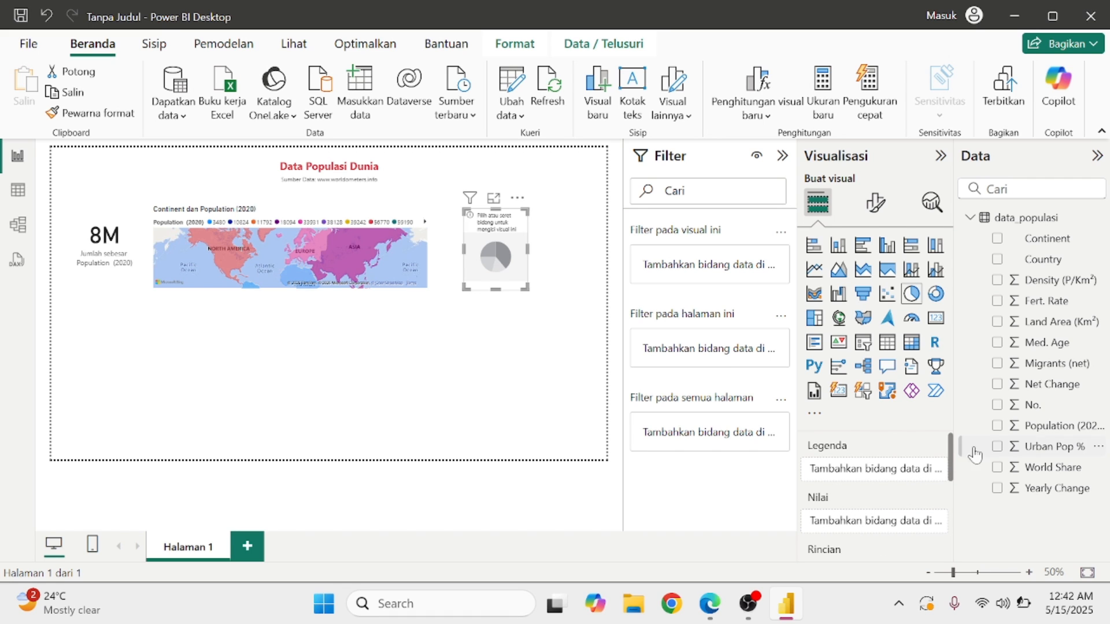
drag(1061, 433, 889, 536)
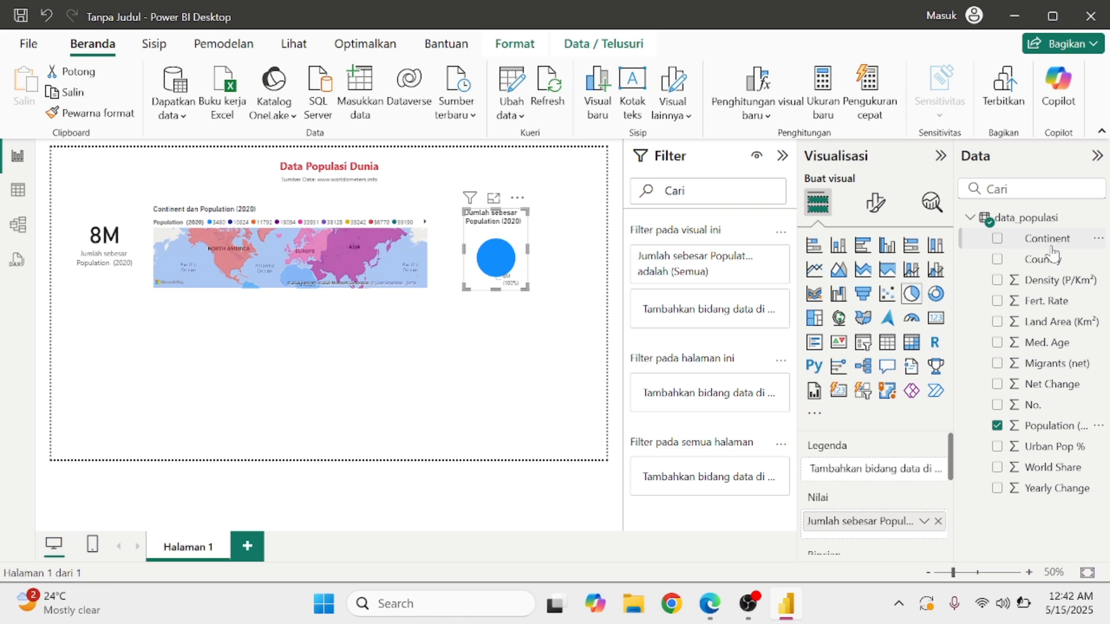
drag(1059, 245, 896, 473)
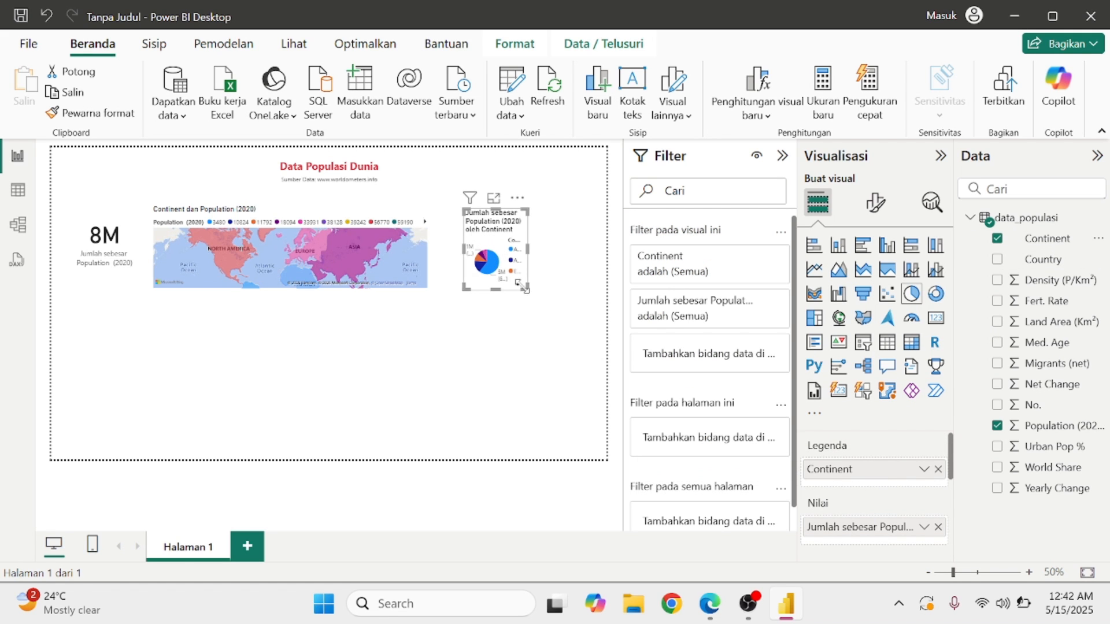
drag(526, 287, 585, 317)
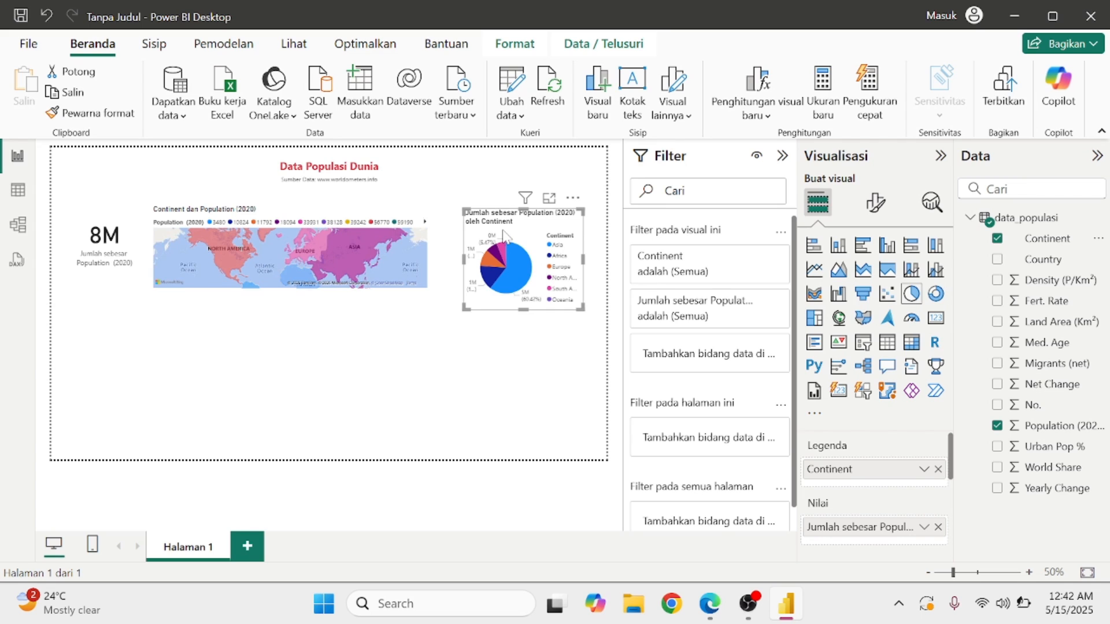
mouse_move(512, 230)
mouse_down()
mouse_move(499, 215)
mouse_move(516, 211)
mouse_up()
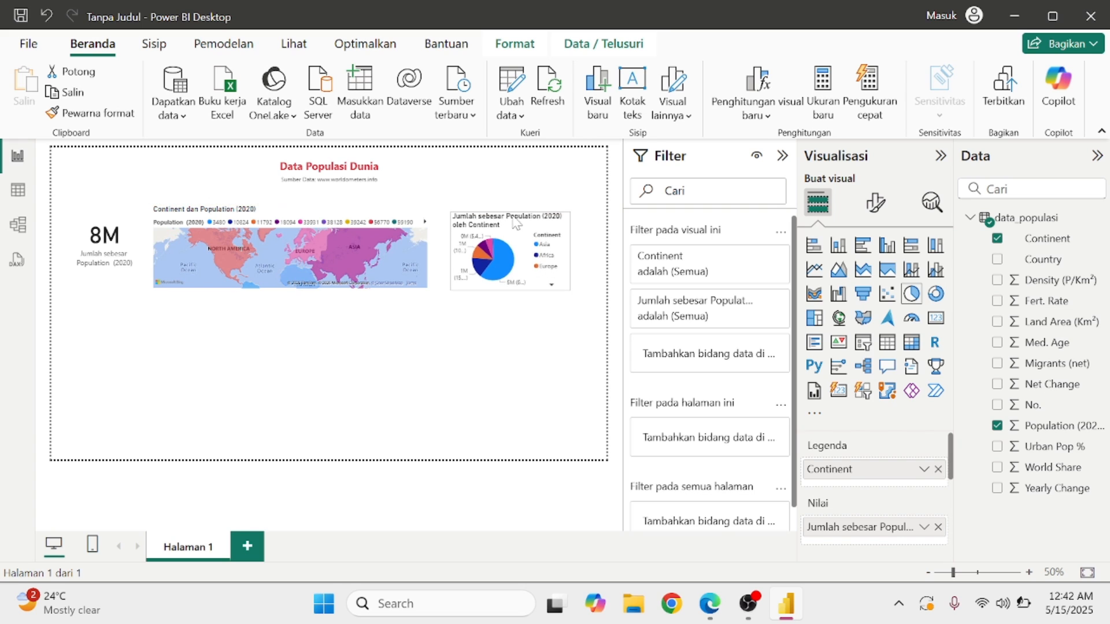
Align the 8M card, map and pie chart in one row, widening the map toward both neighbours.
mouse_move(512, 215)
mouse_down()
mouse_move(506, 225)
mouse_move(521, 230)
mouse_up()
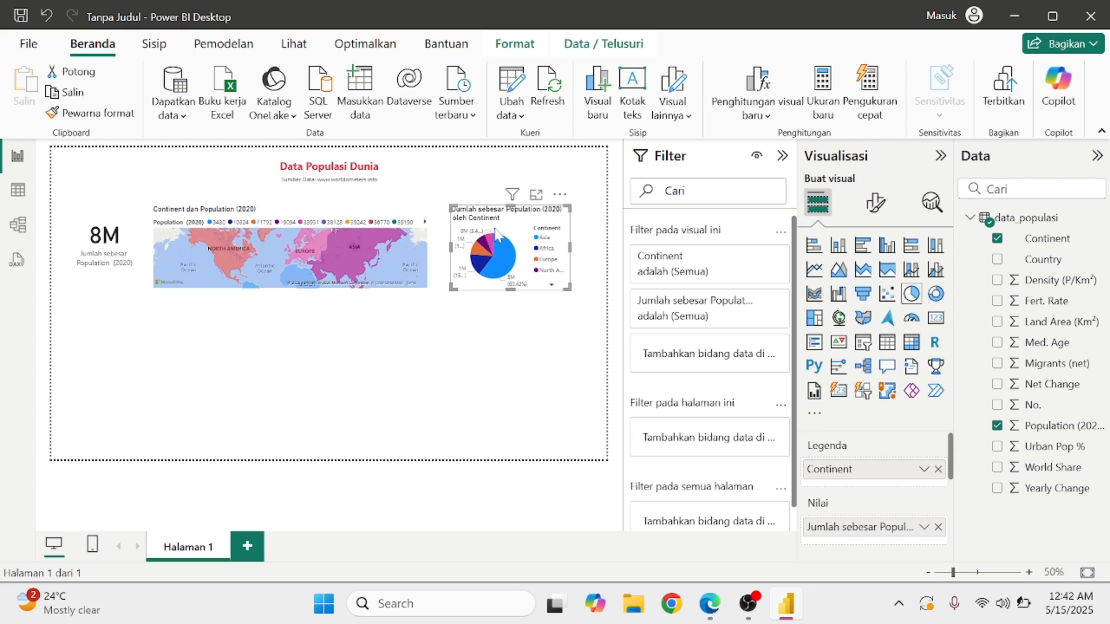
mouse_move(399, 220)
mouse_down()
mouse_move(418, 221)
mouse_move(404, 221)
mouse_up()
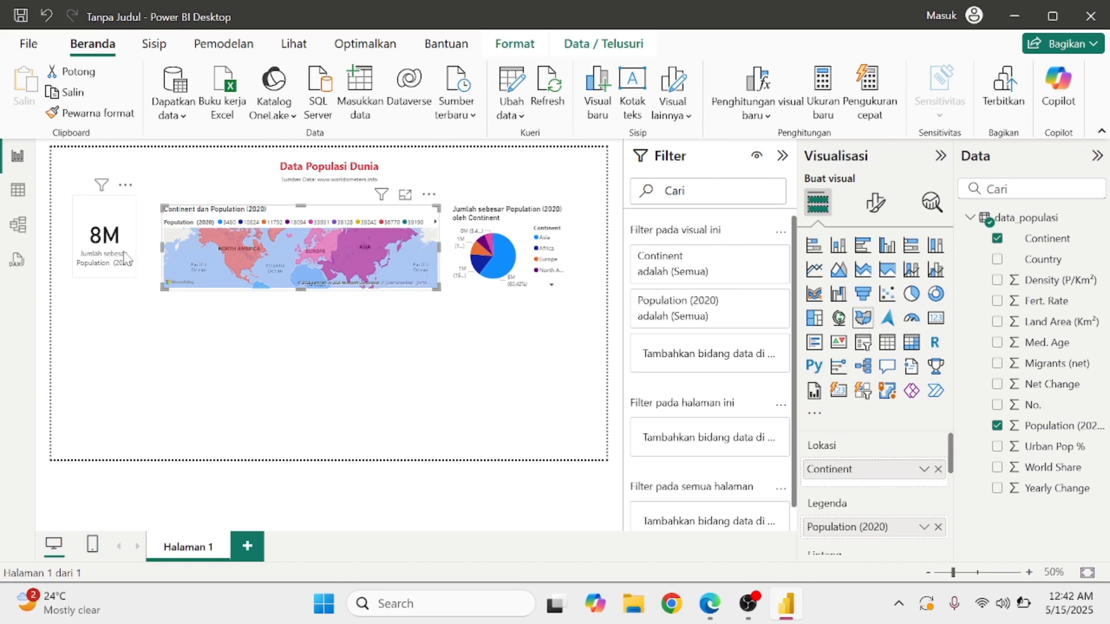
drag(125, 259, 125, 267)
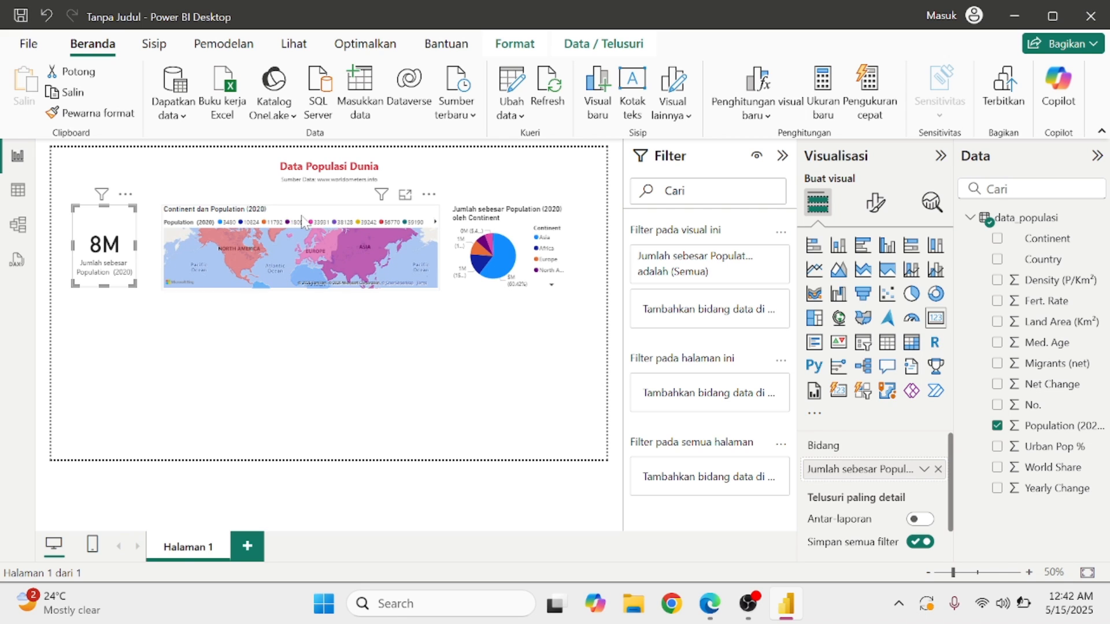
drag(302, 221, 288, 222)
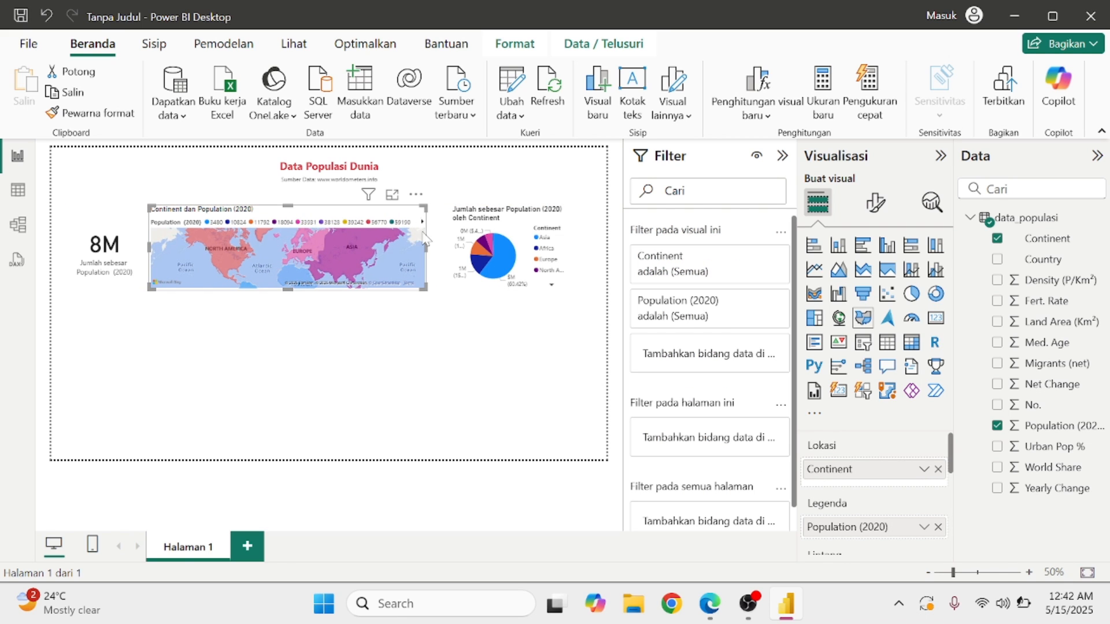
mouse_move(426, 246)
mouse_down()
mouse_move(450, 256)
mouse_move(439, 250)
mouse_up()
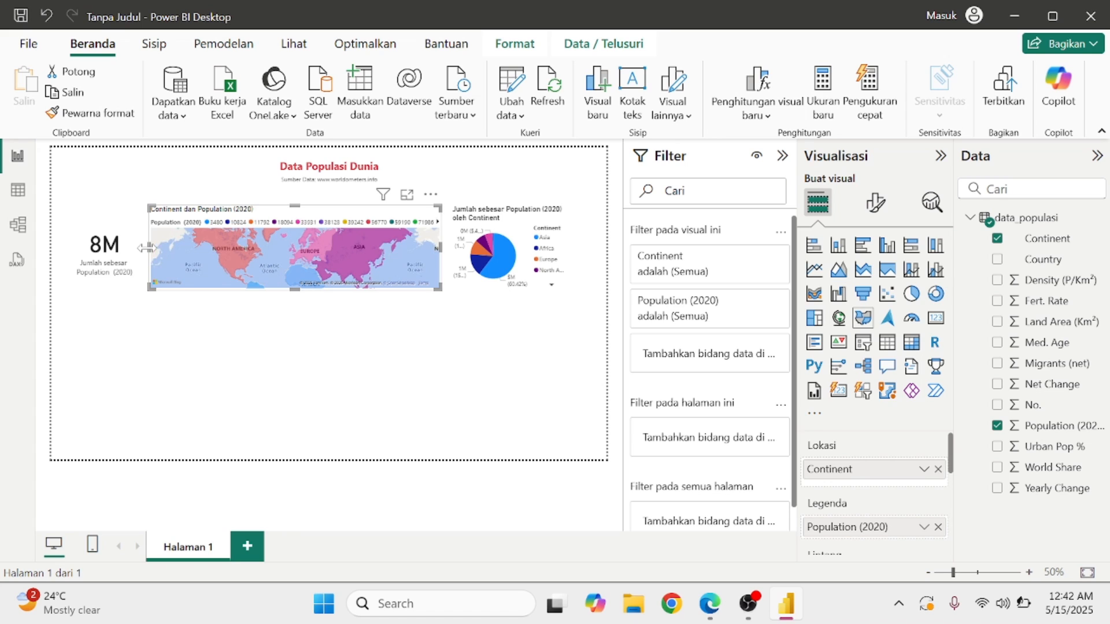
drag(146, 247, 141, 249)
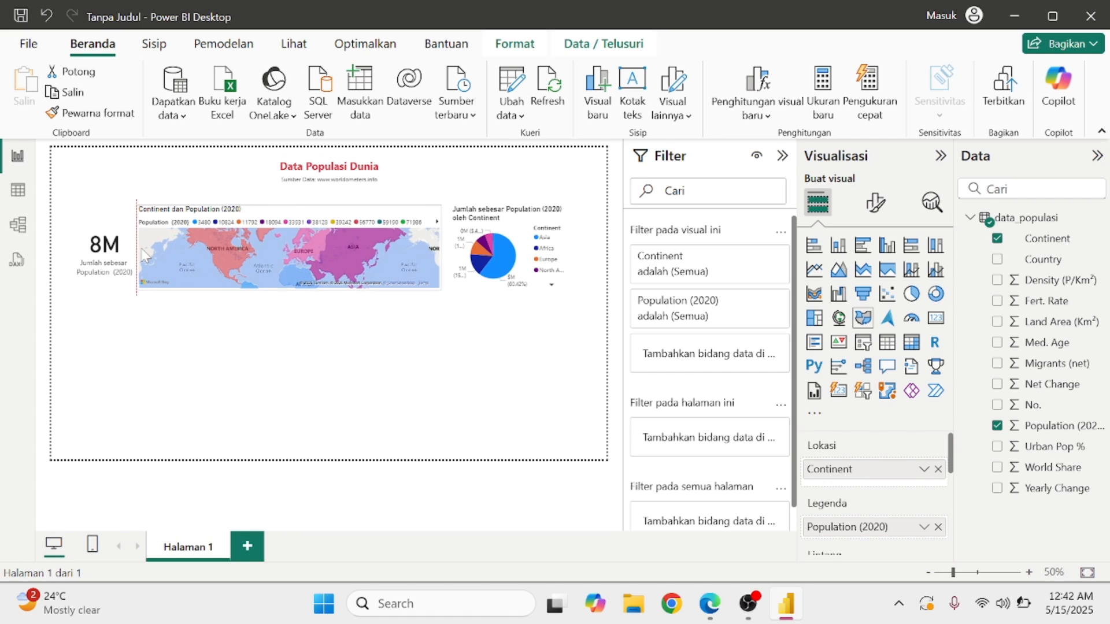
click(173, 387)
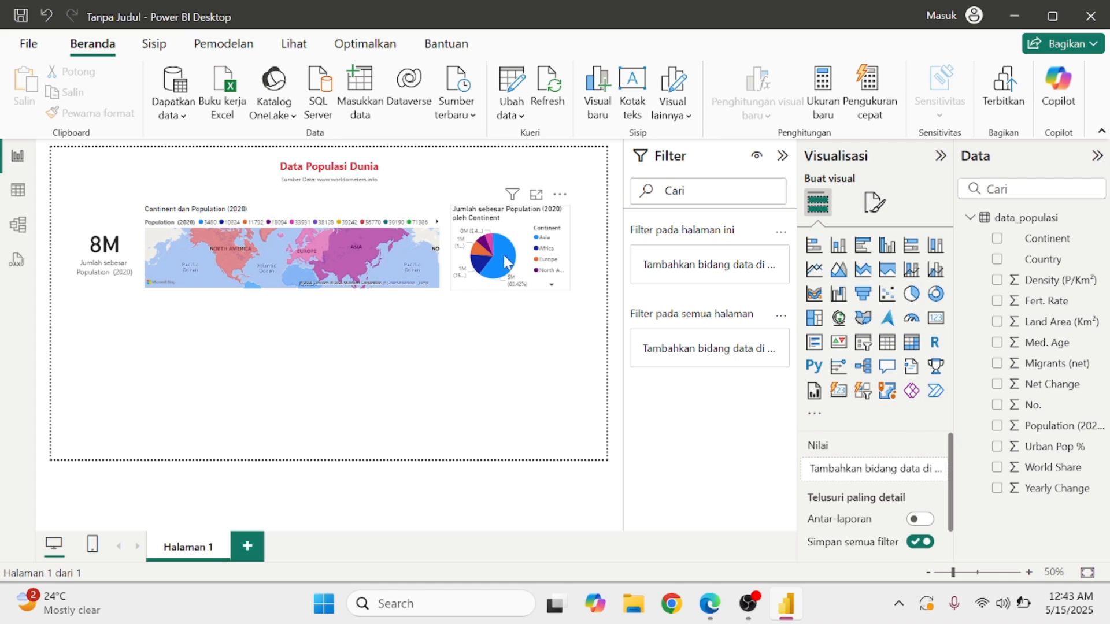
mouse_move(508, 267)
click(508, 270)
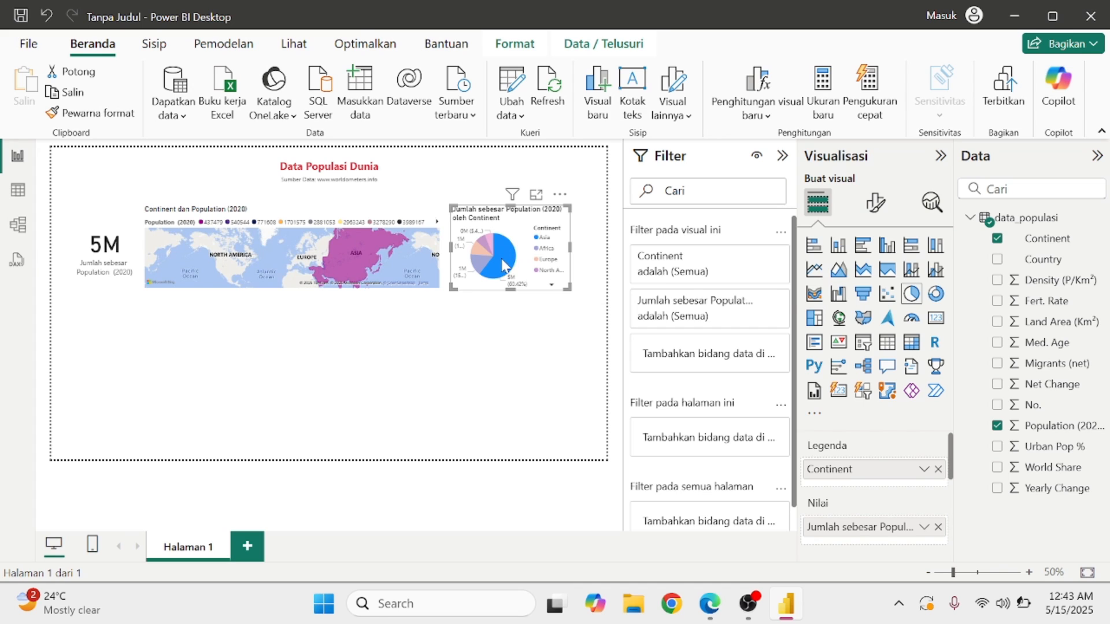
mouse_move(504, 267)
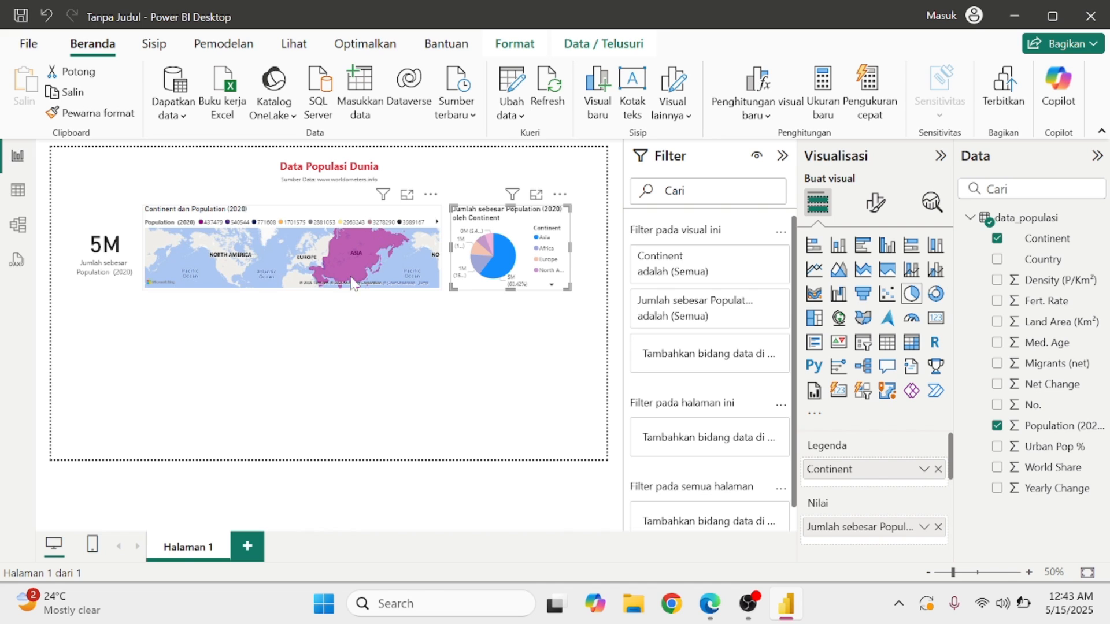
mouse_move(346, 253)
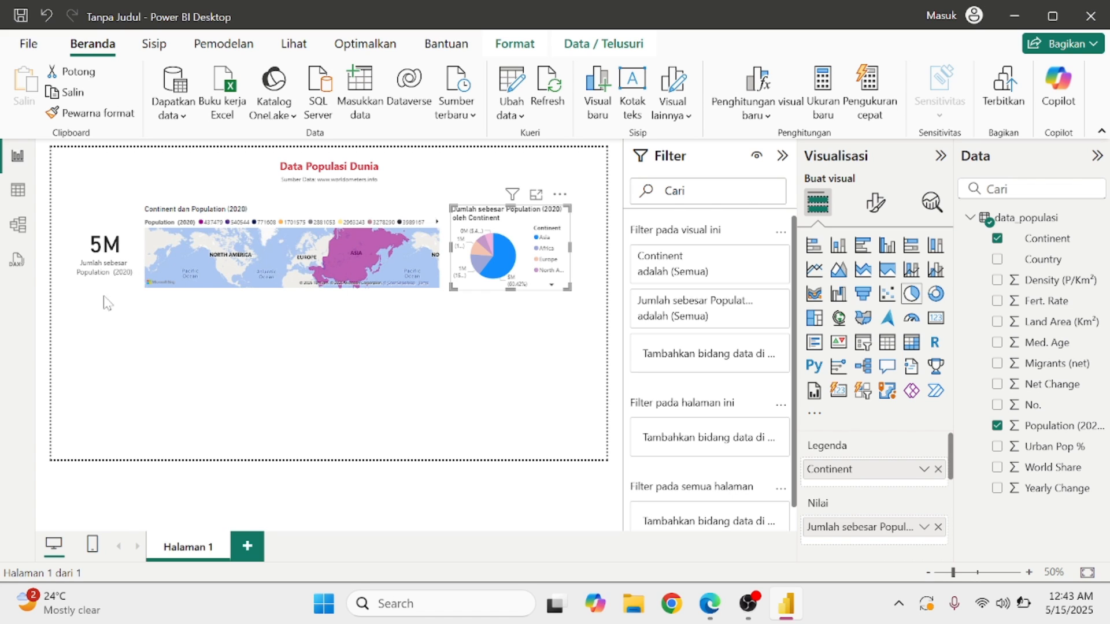
click(260, 382)
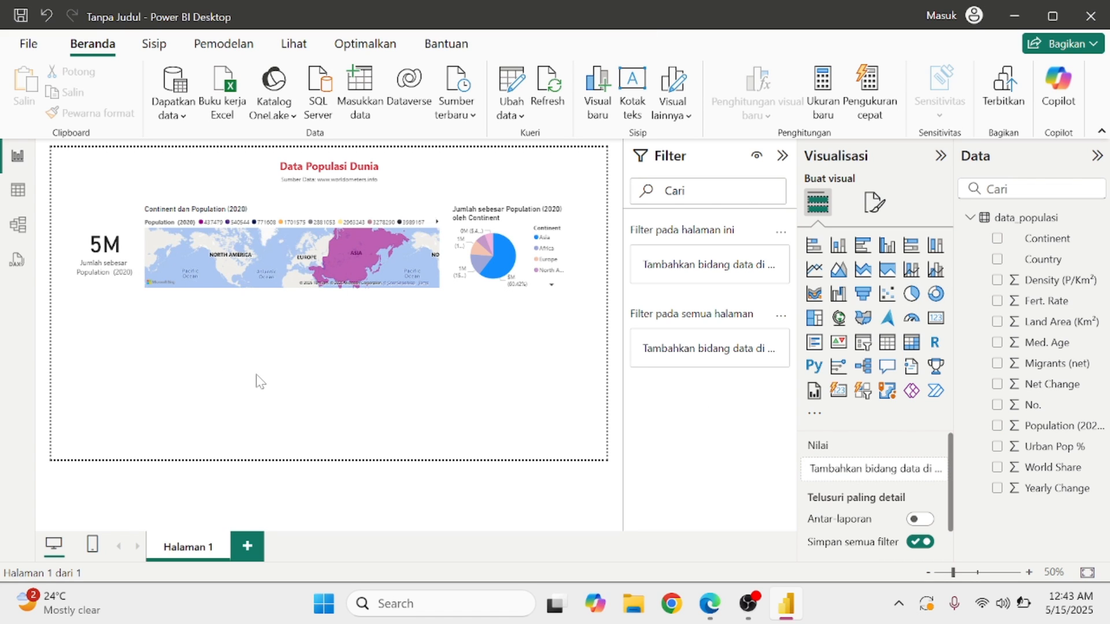
click(515, 267)
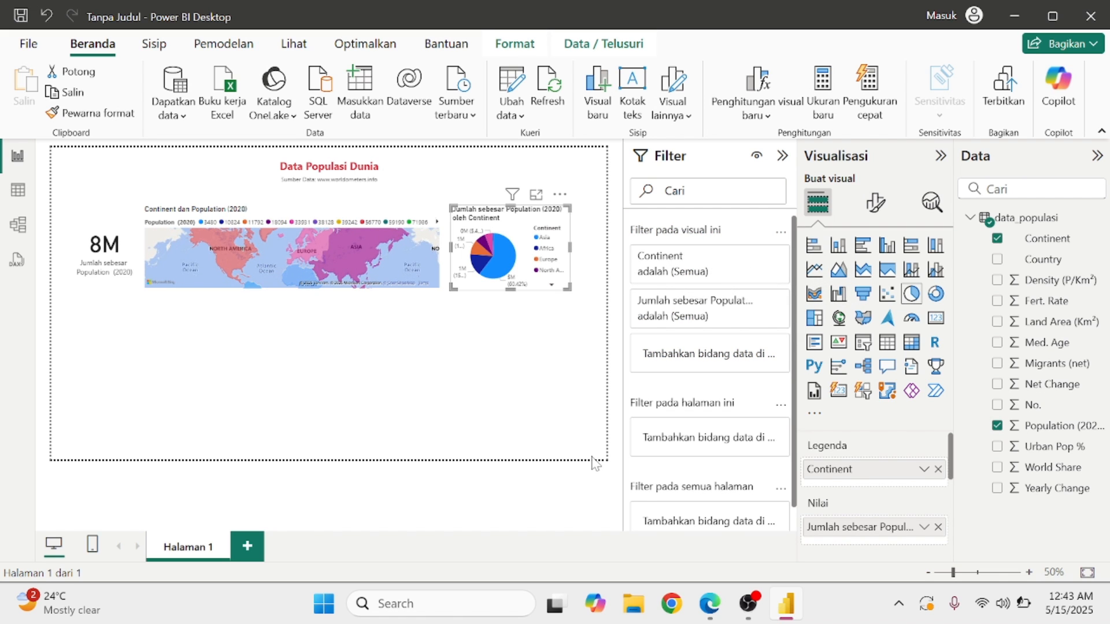
Bring up the bahan-p9.pdf reference dashboard in Edge.
click(710, 612)
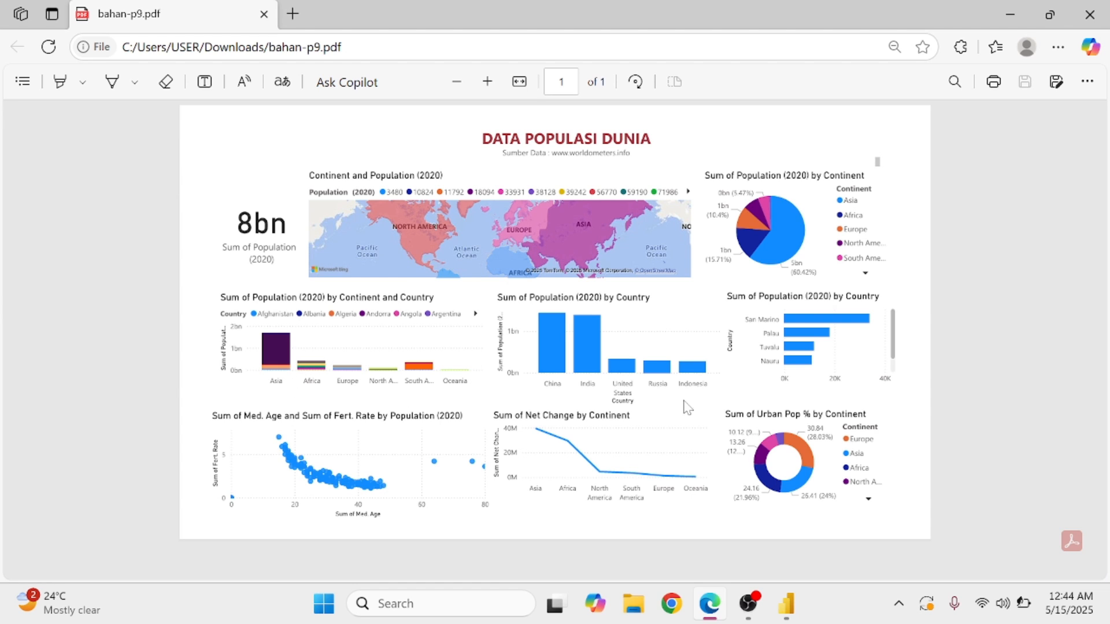
Back in Power BI, undo the accidental pie-to-column change and add a new stacked column chart.
click(1004, 26)
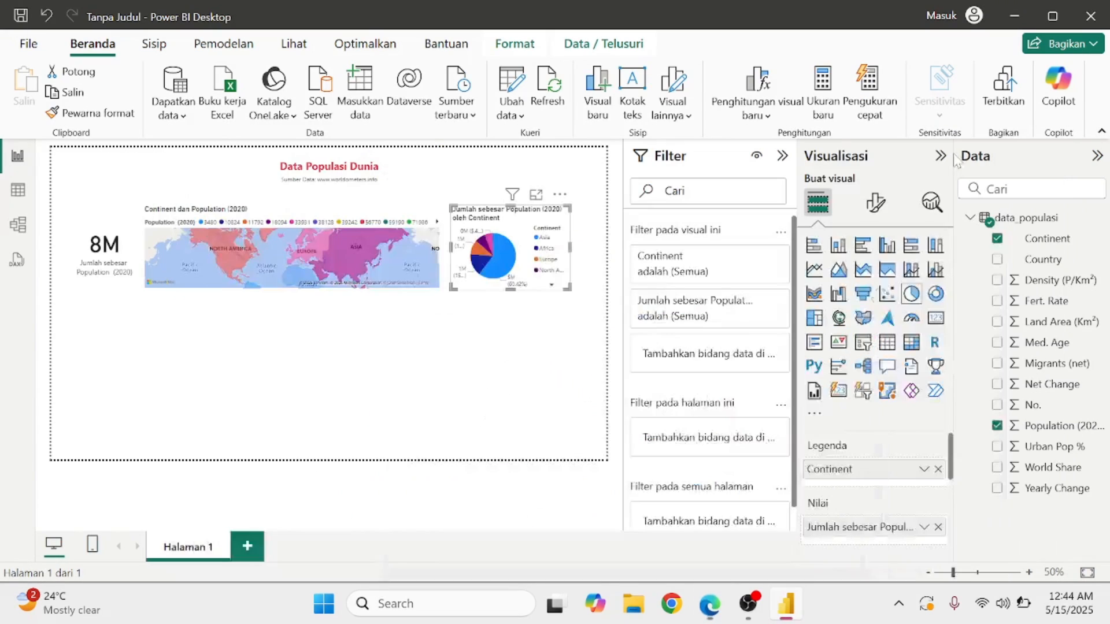
click(836, 249)
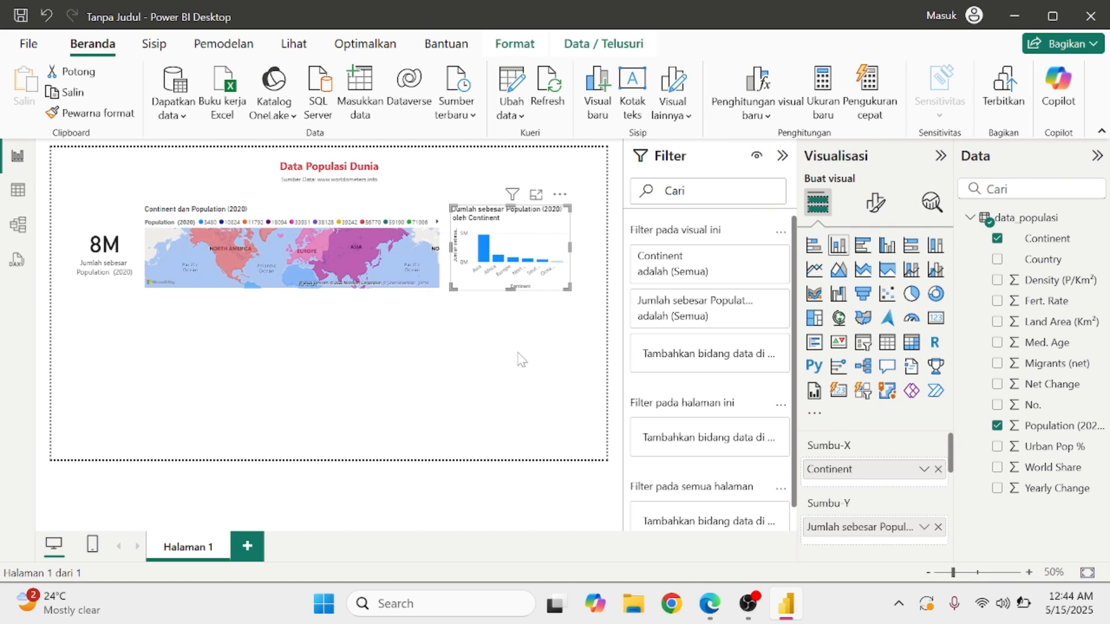
key(ctrl+z)
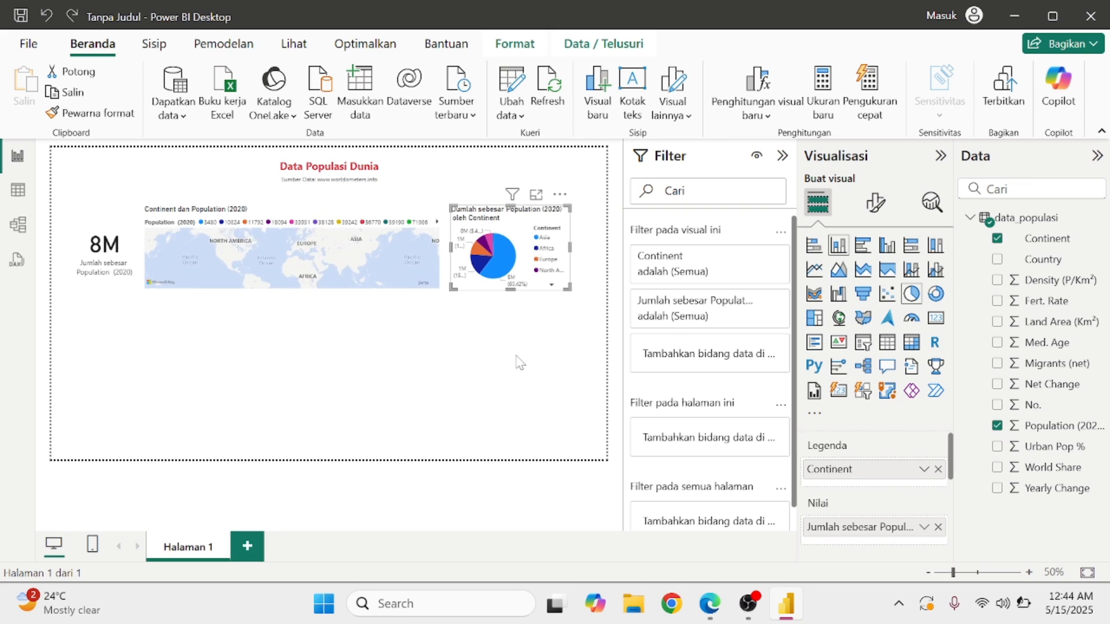
click(519, 362)
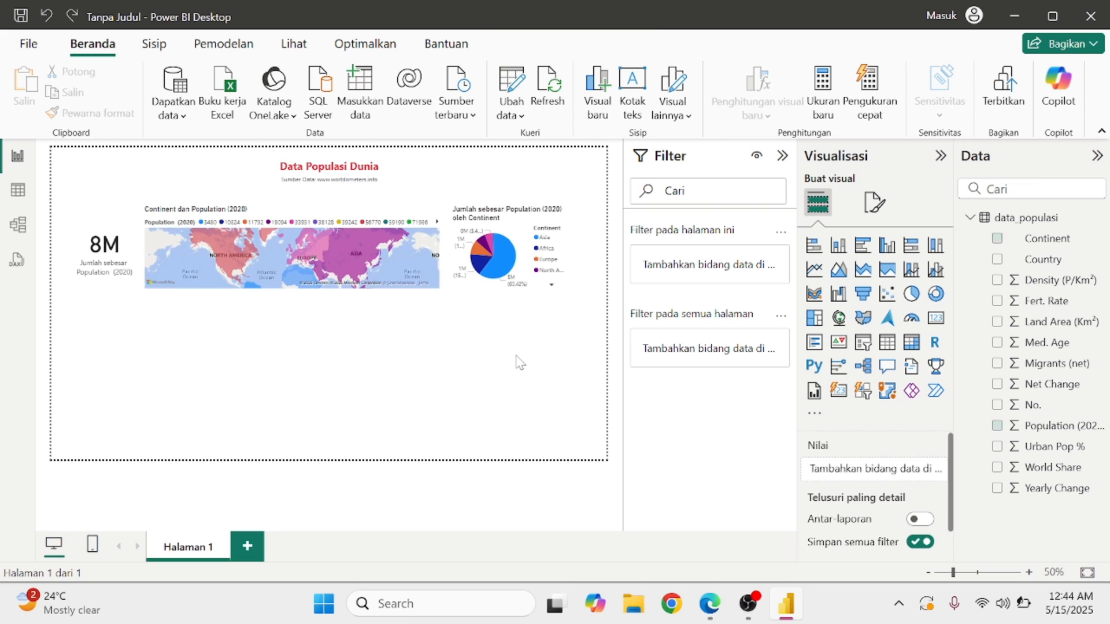
click(839, 247)
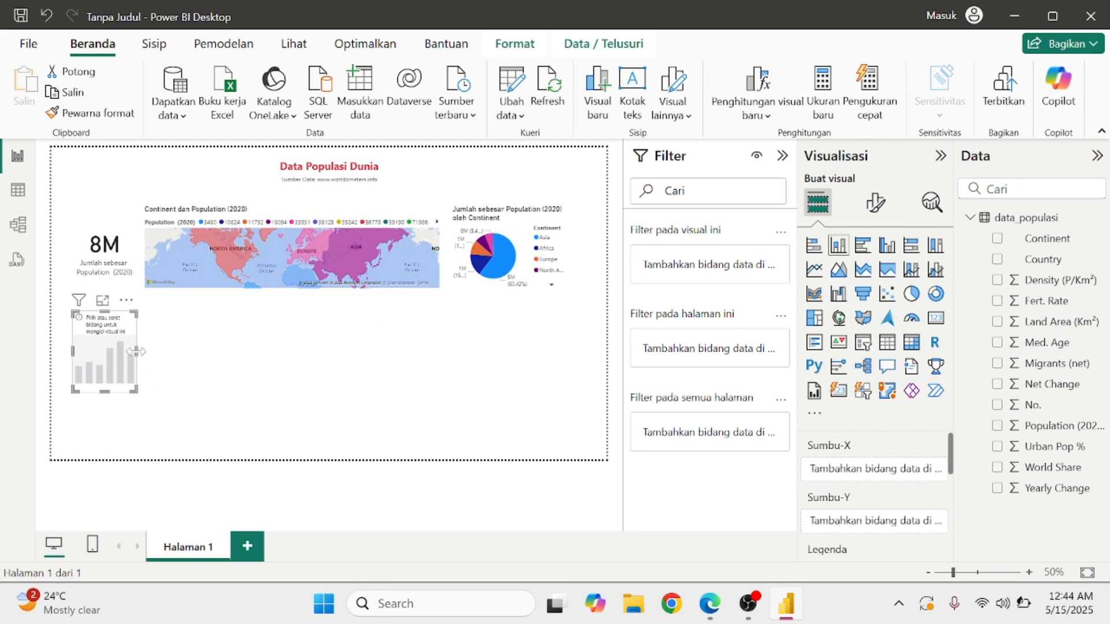
Plot summed Population (2020) by Continent in the column chart and widen it to the right.
scroll(847, 503, down, 1)
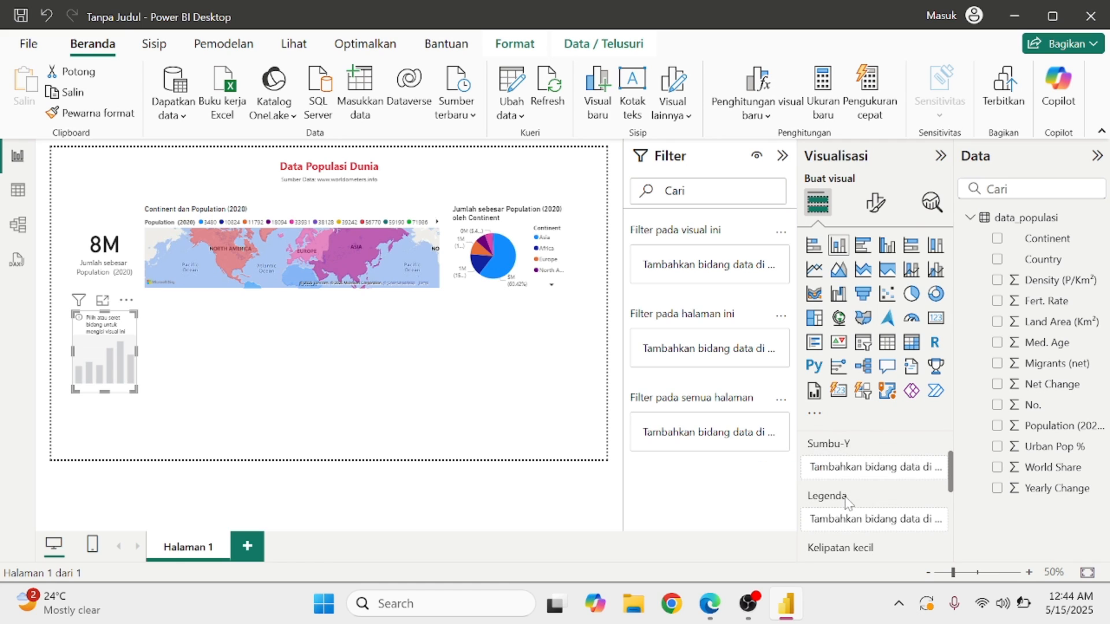
scroll(847, 503, up, 1)
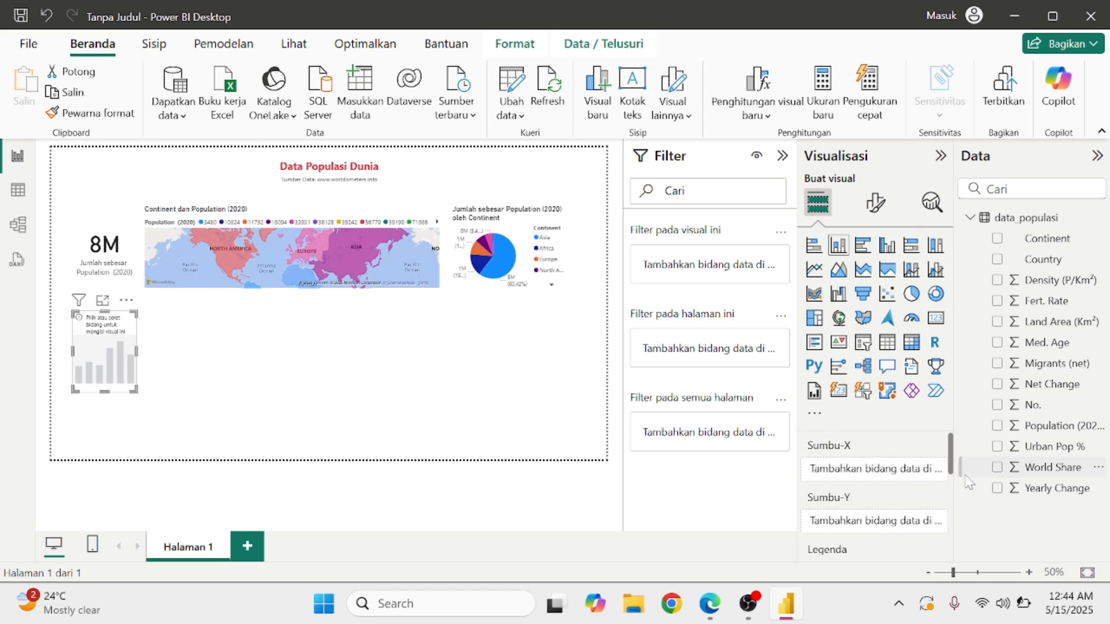
click(997, 426)
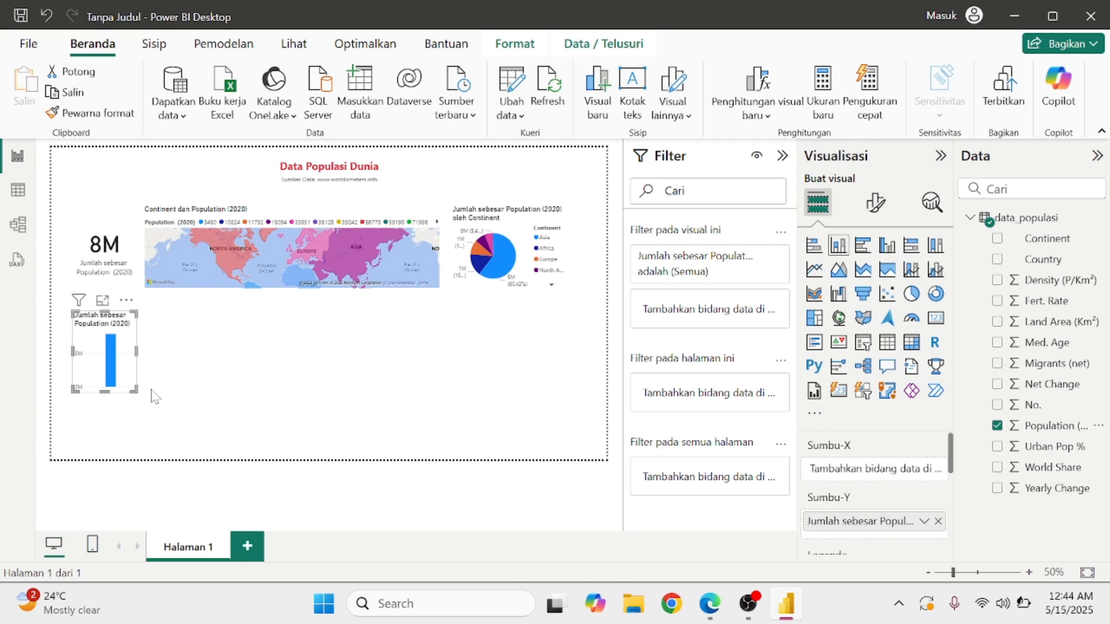
click(997, 240)
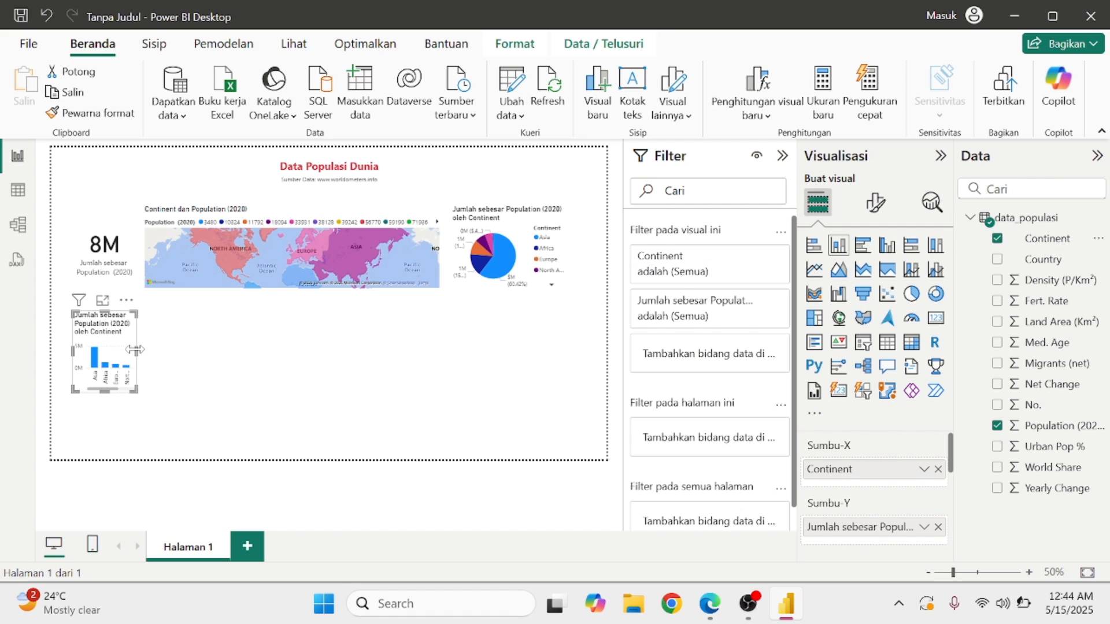
drag(137, 353, 230, 366)
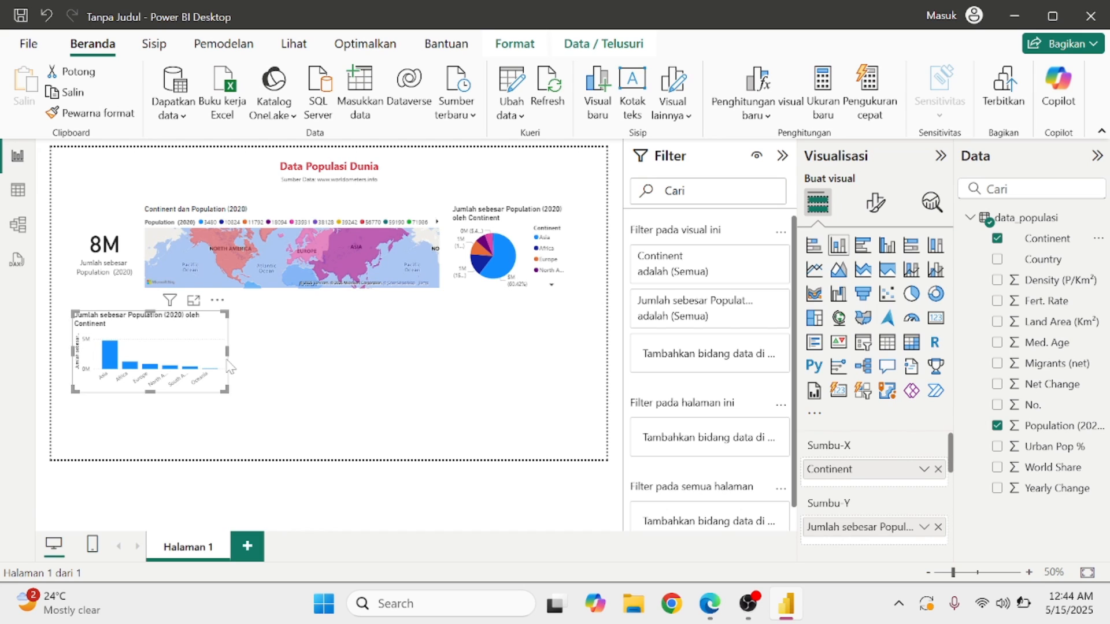
click(335, 388)
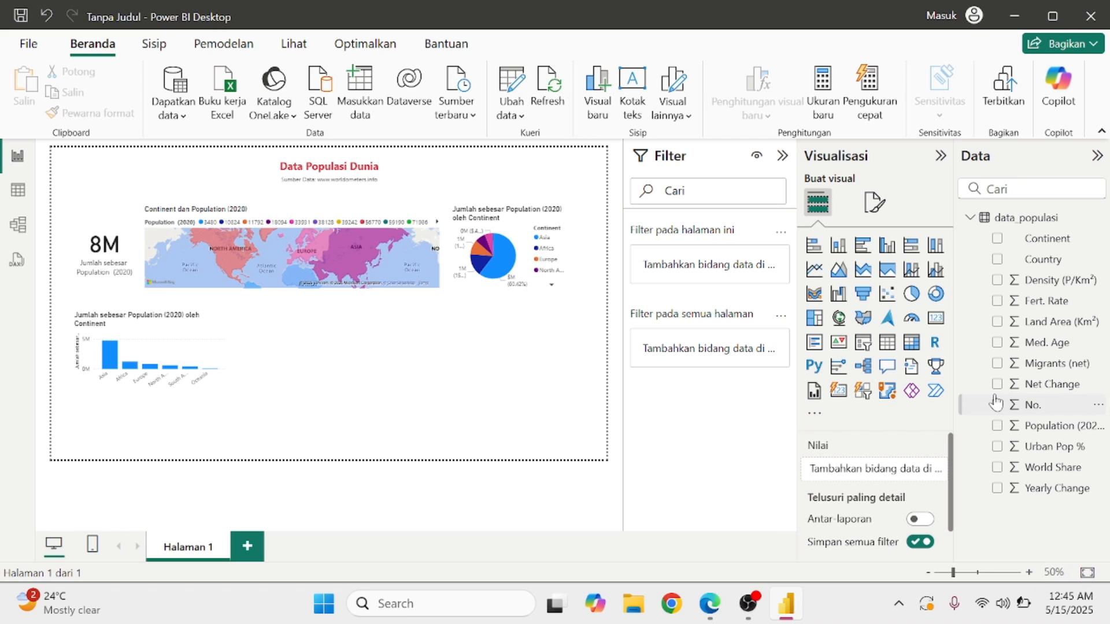
click(165, 323)
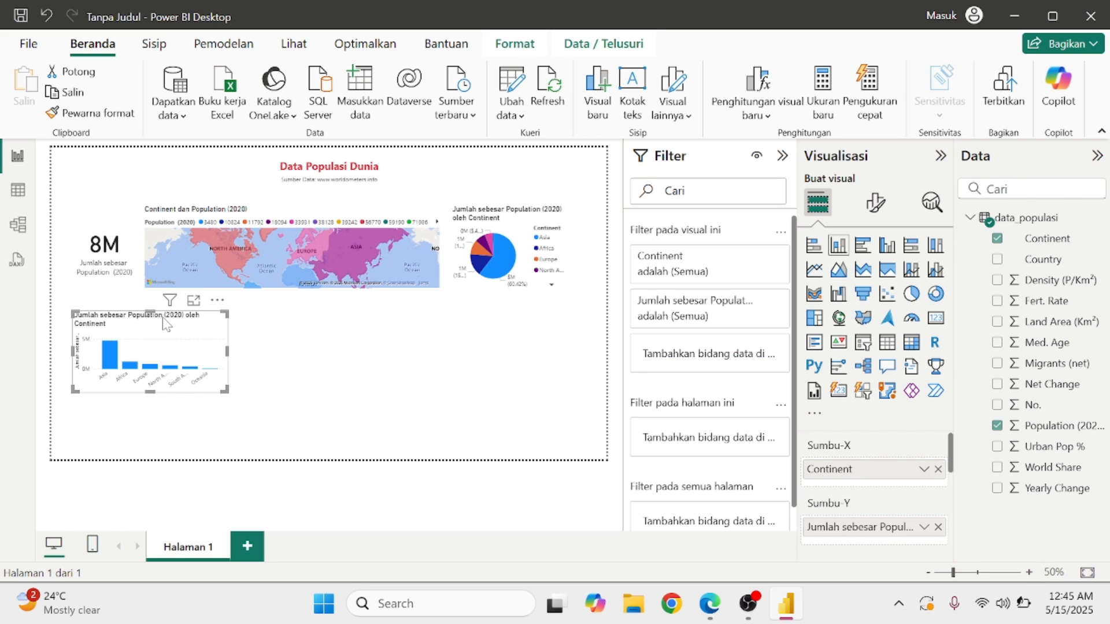
click(999, 260)
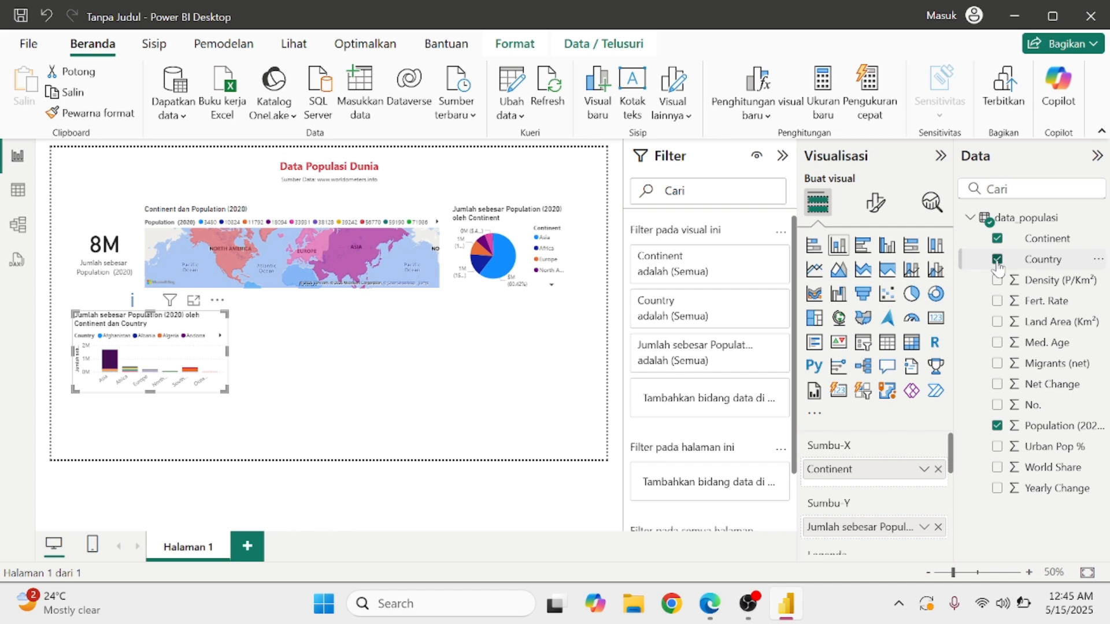
click(1028, 572)
click(1029, 573)
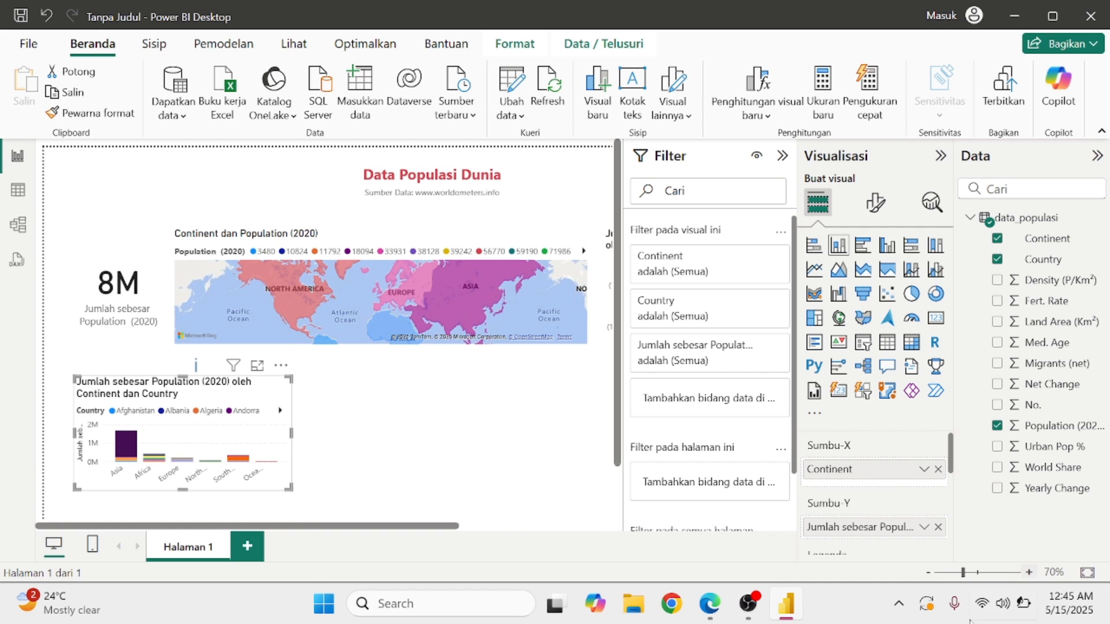
click(475, 398)
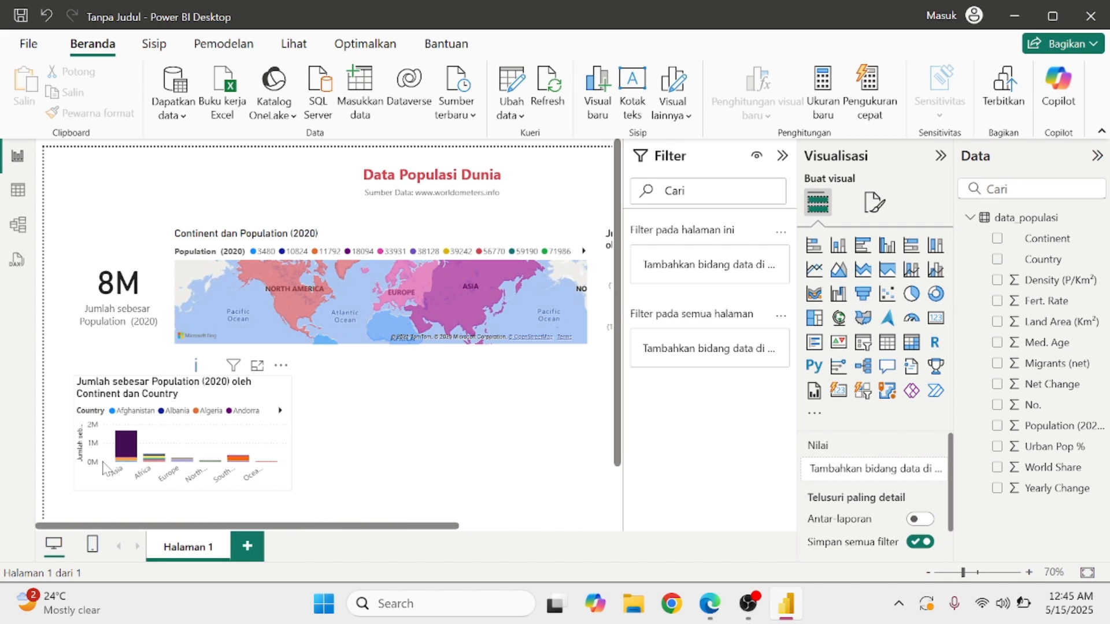
scroll(105, 468, up, 5)
scroll(104, 468, down, 4)
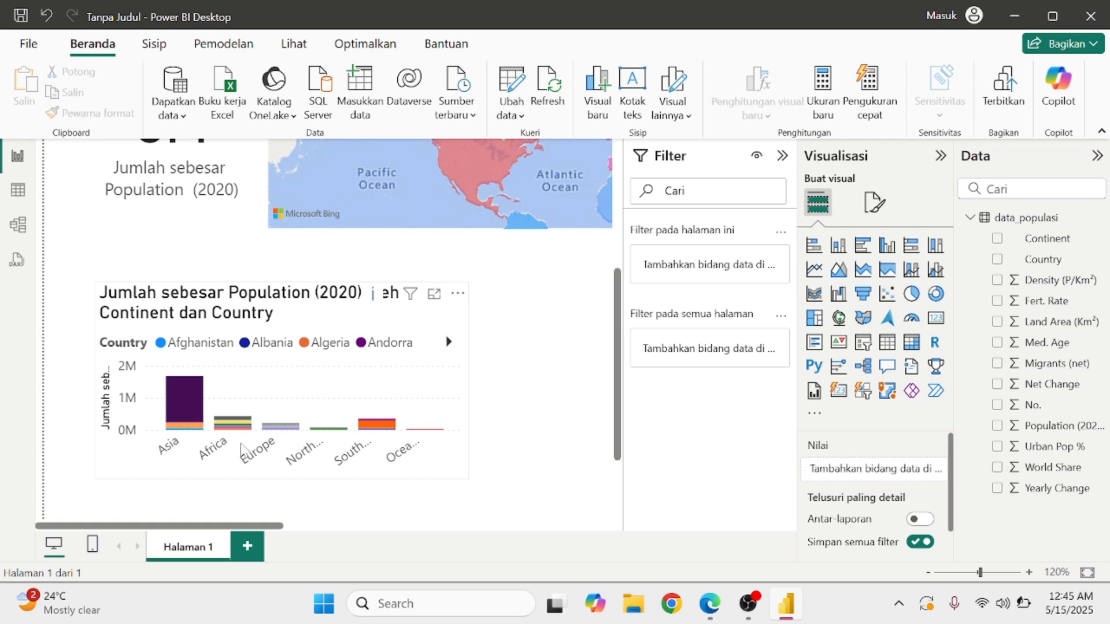
click(182, 390)
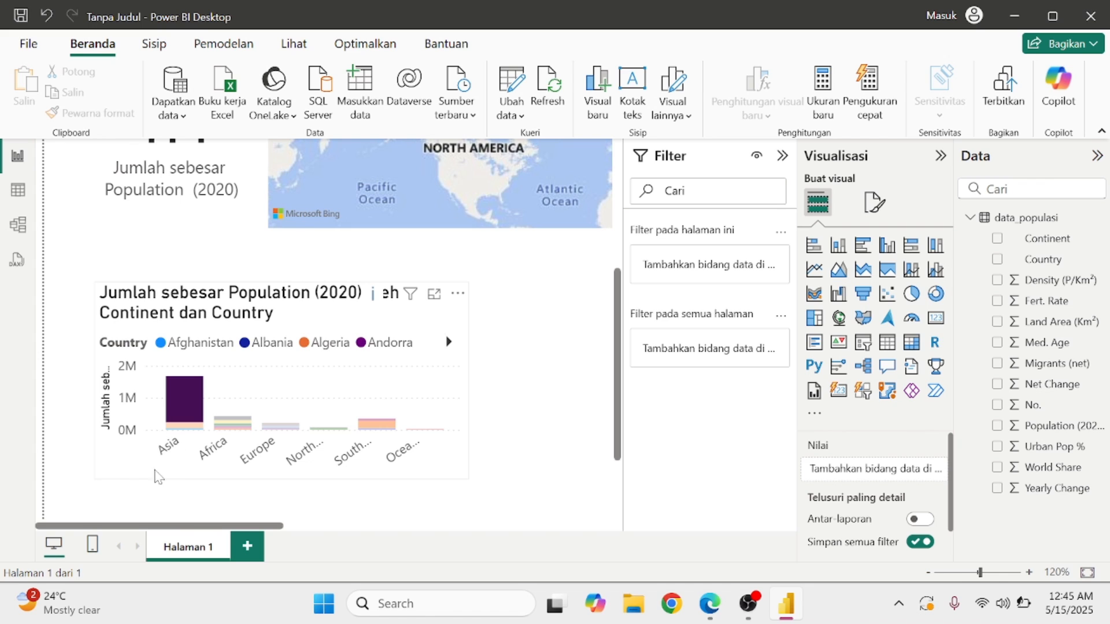
click(240, 422)
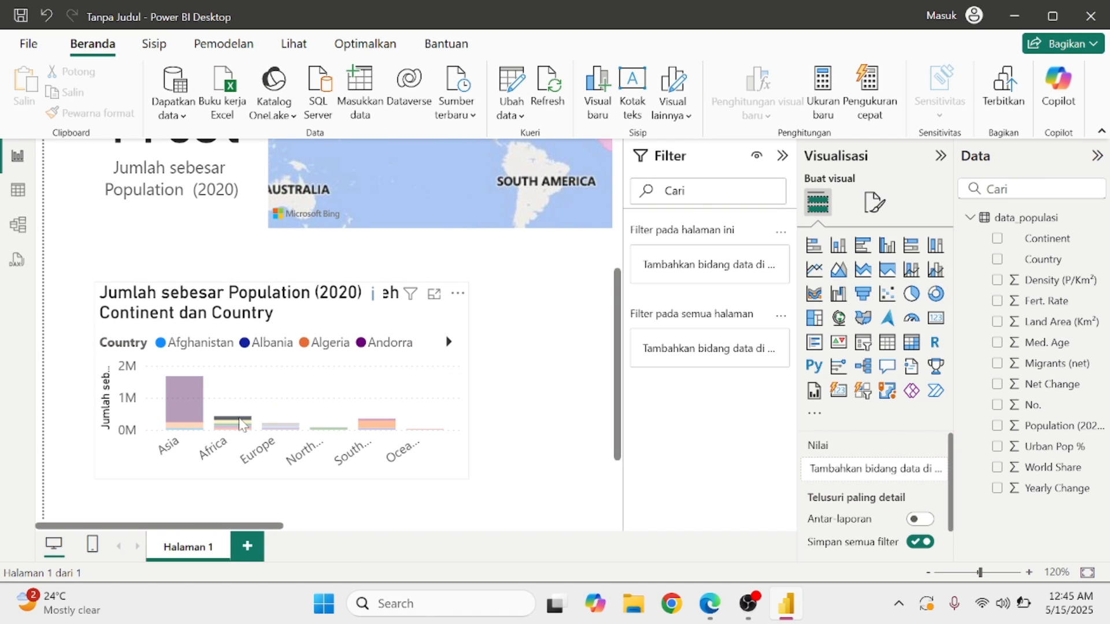
mouse_move(247, 427)
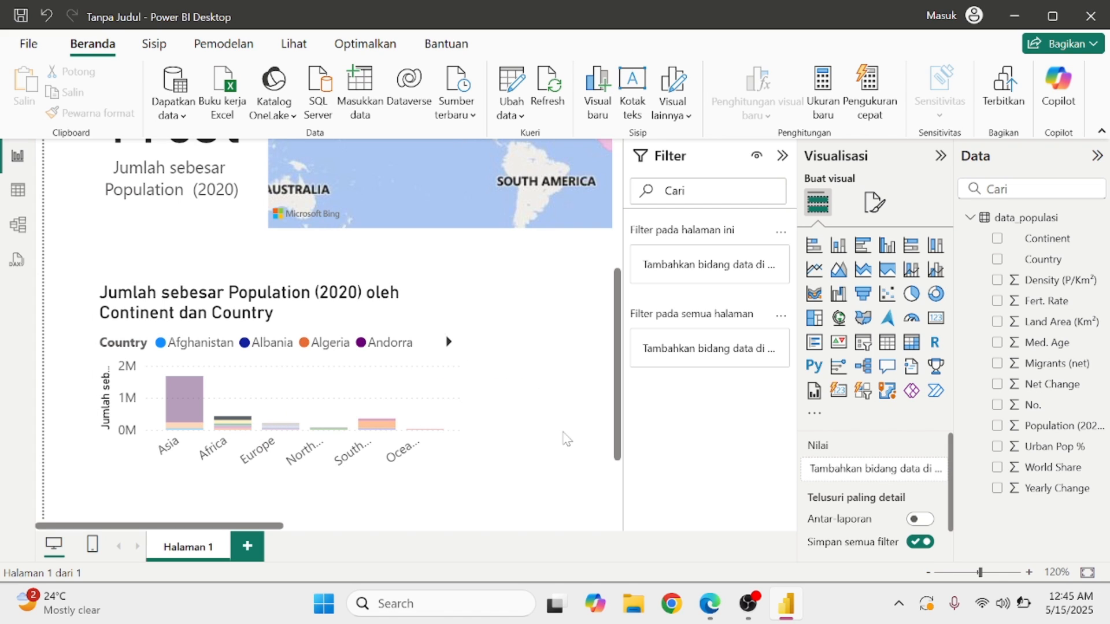
click(194, 405)
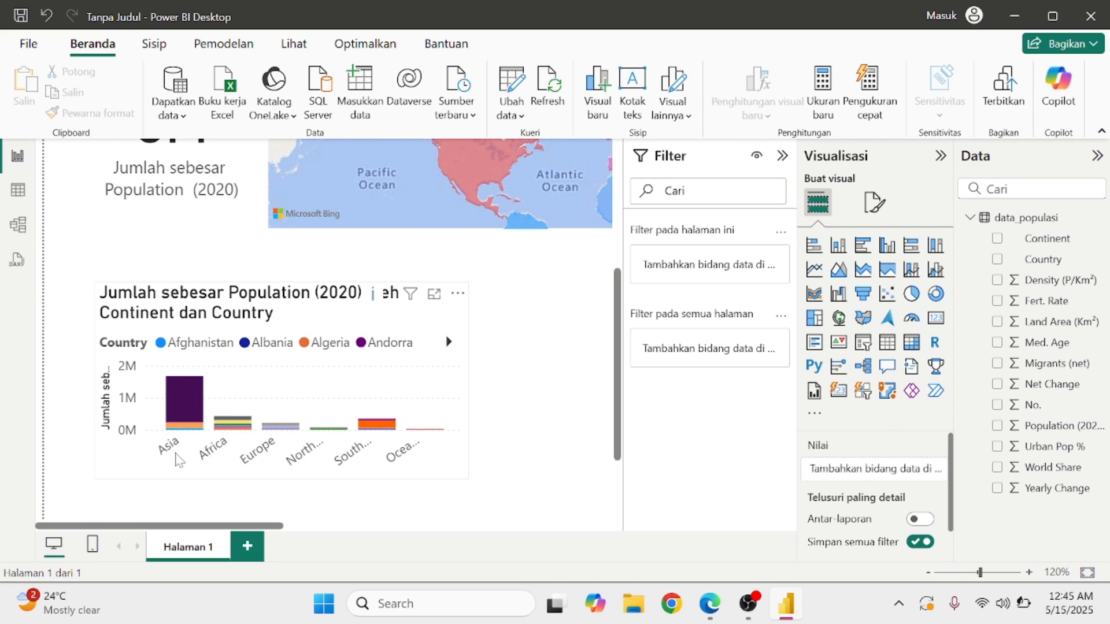
mouse_move(189, 403)
click(928, 574)
click(928, 574)
click(928, 573)
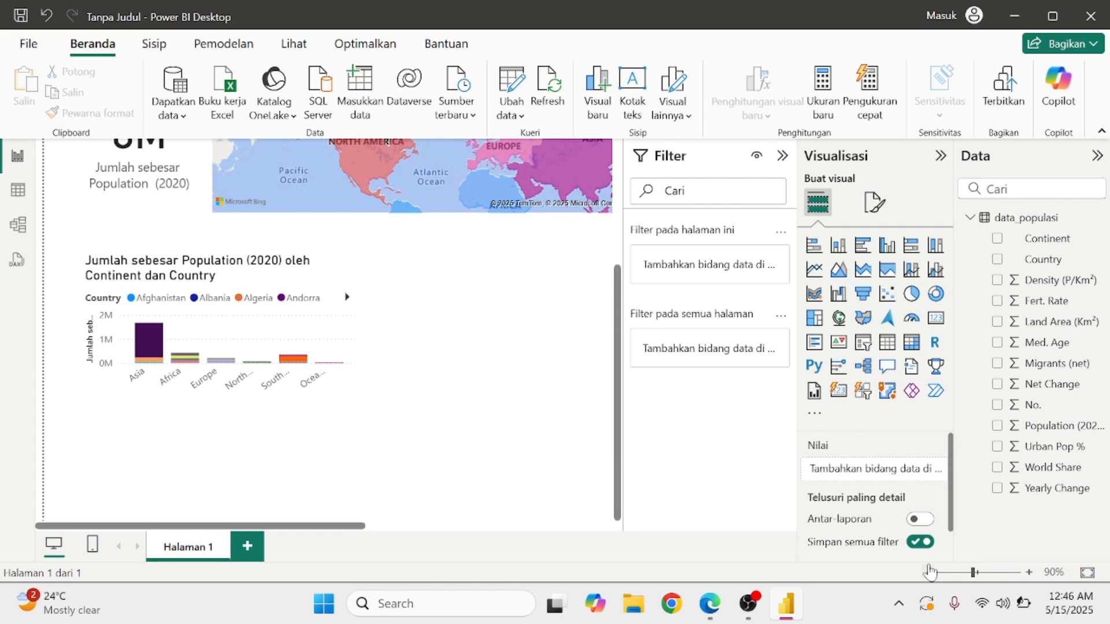
click(929, 573)
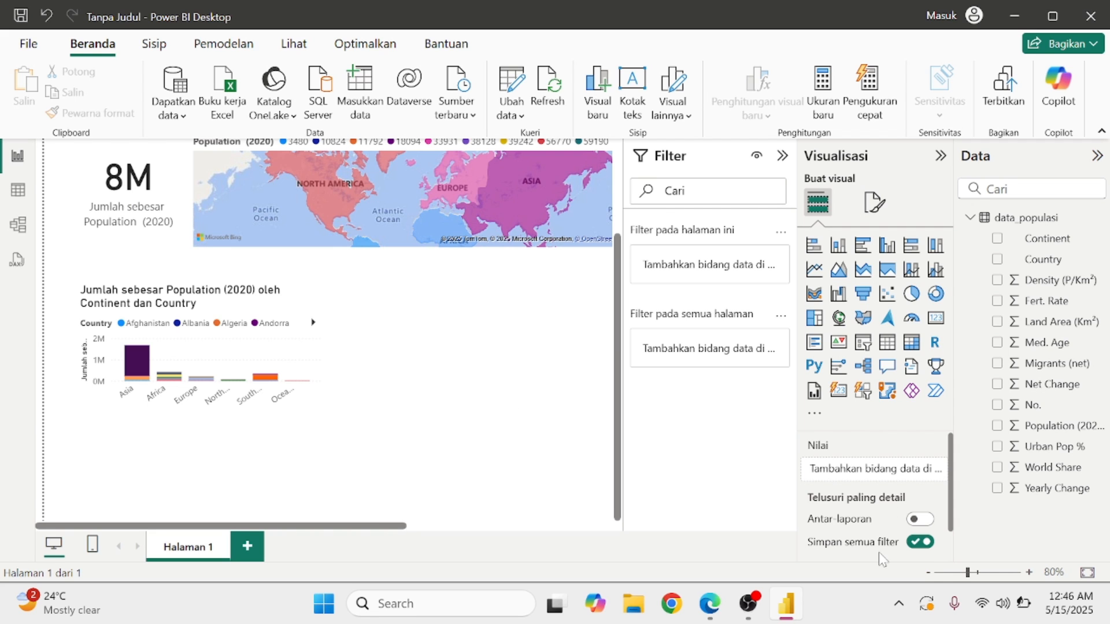
click(928, 573)
click(927, 573)
click(928, 573)
click(929, 573)
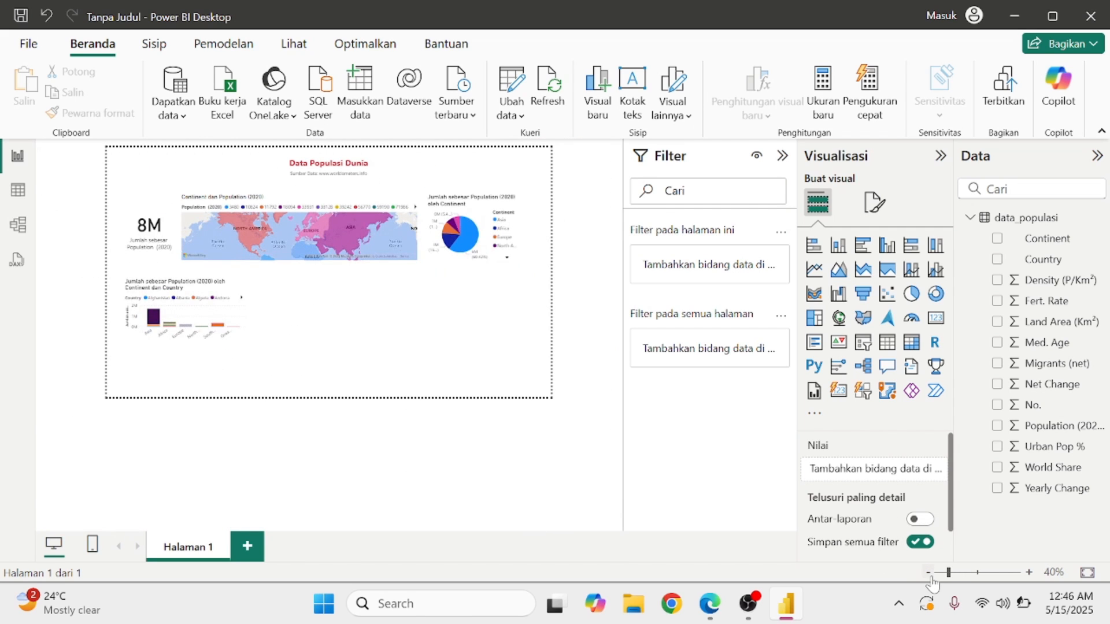
click(710, 603)
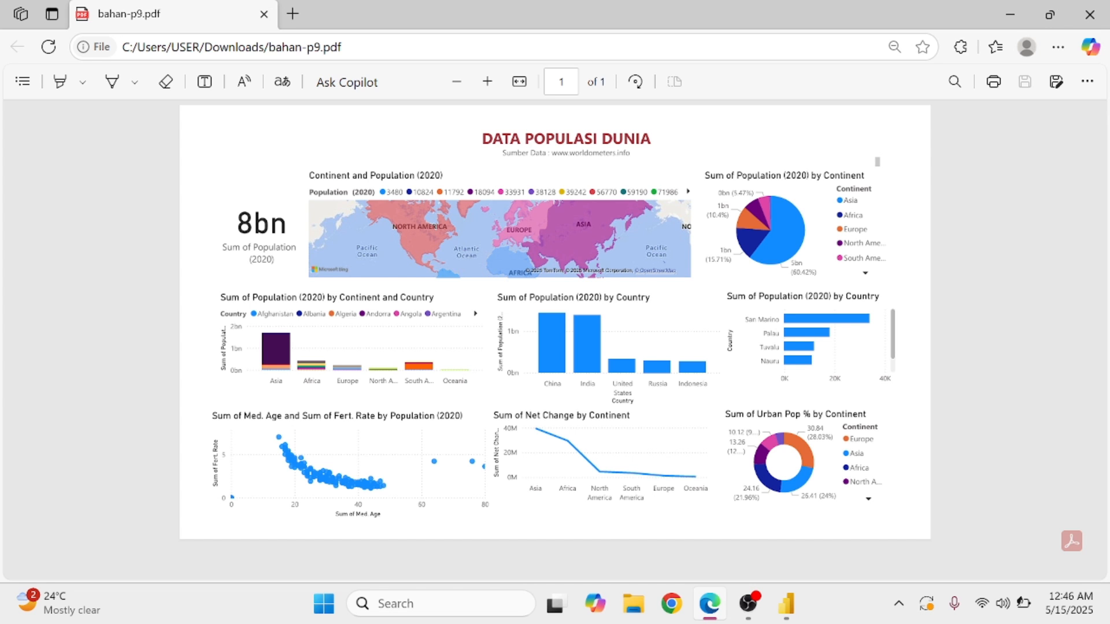
click(1028, 2)
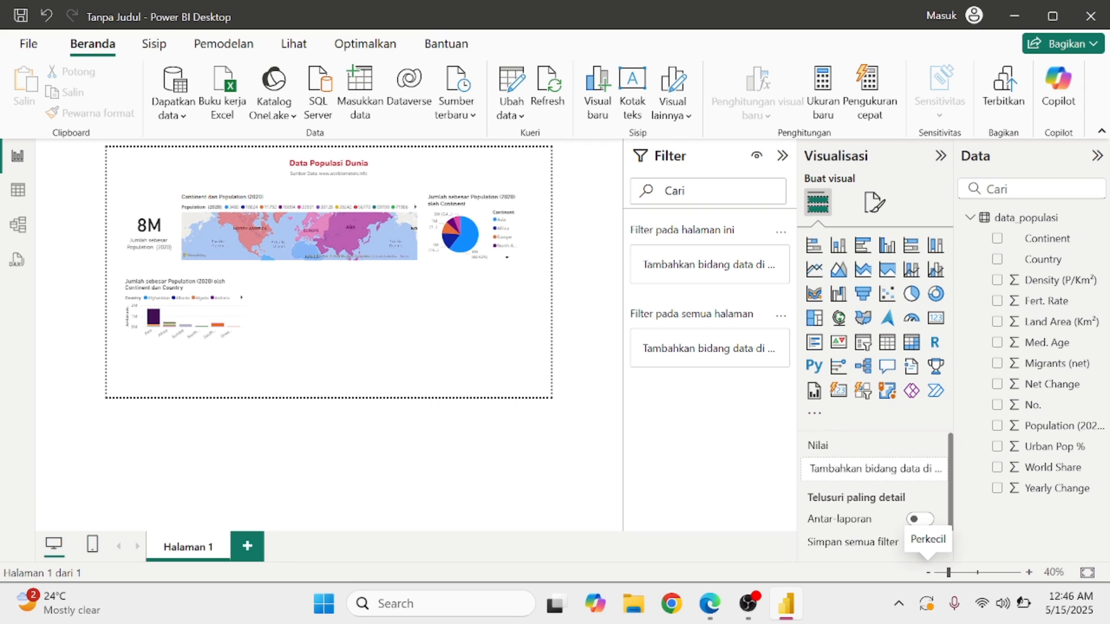
Place a clustered column chart of Population (2020) by Country beside the continent chart and widen it.
click(1029, 573)
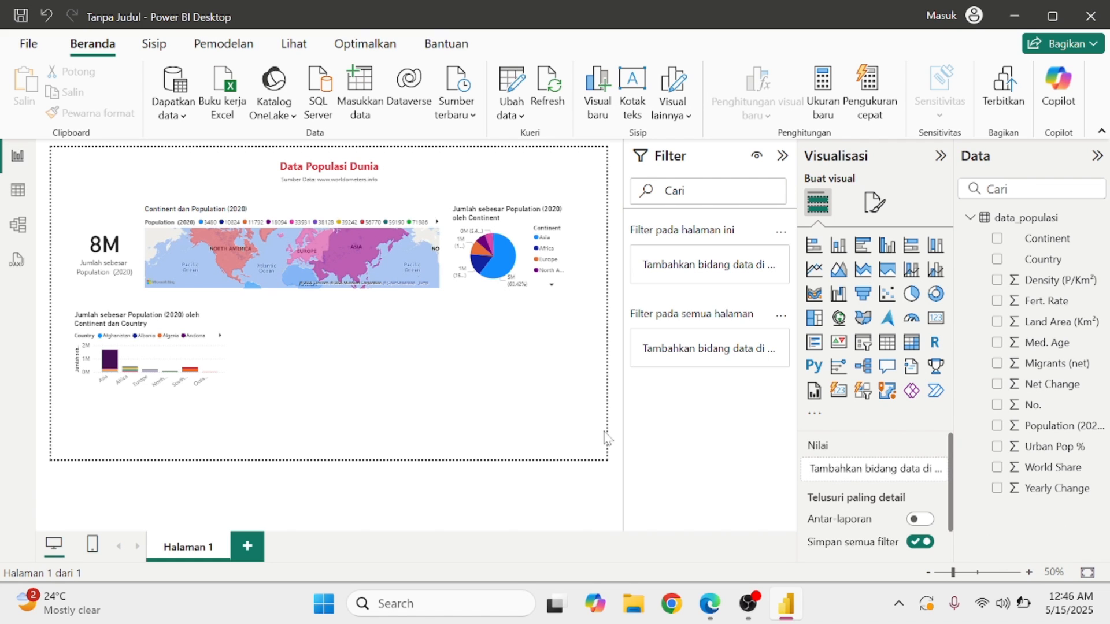
click(889, 257)
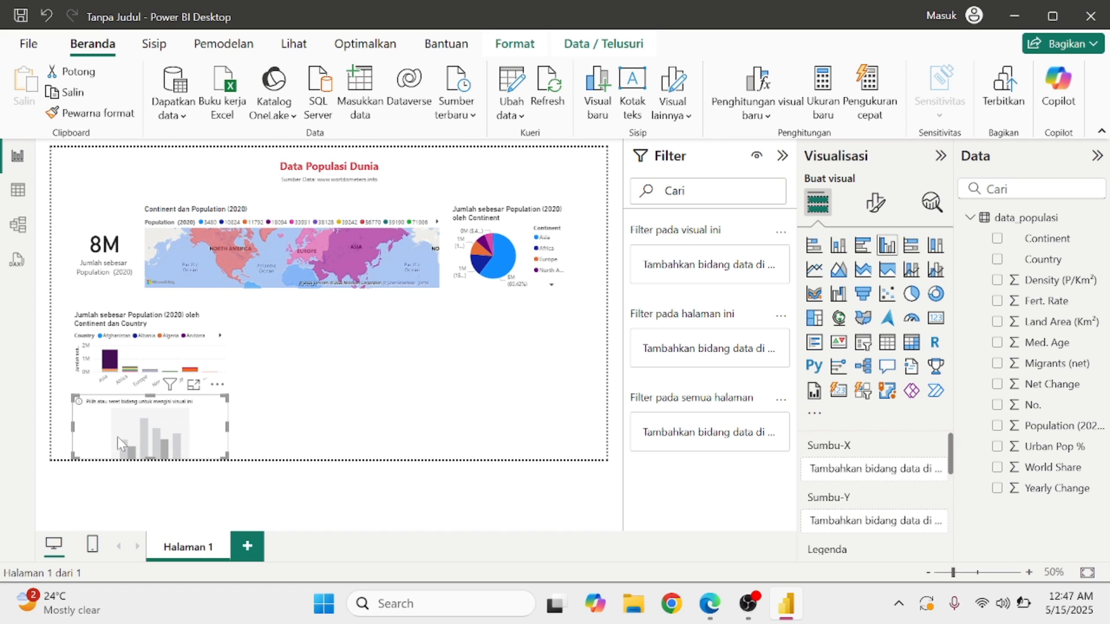
drag(117, 436, 284, 362)
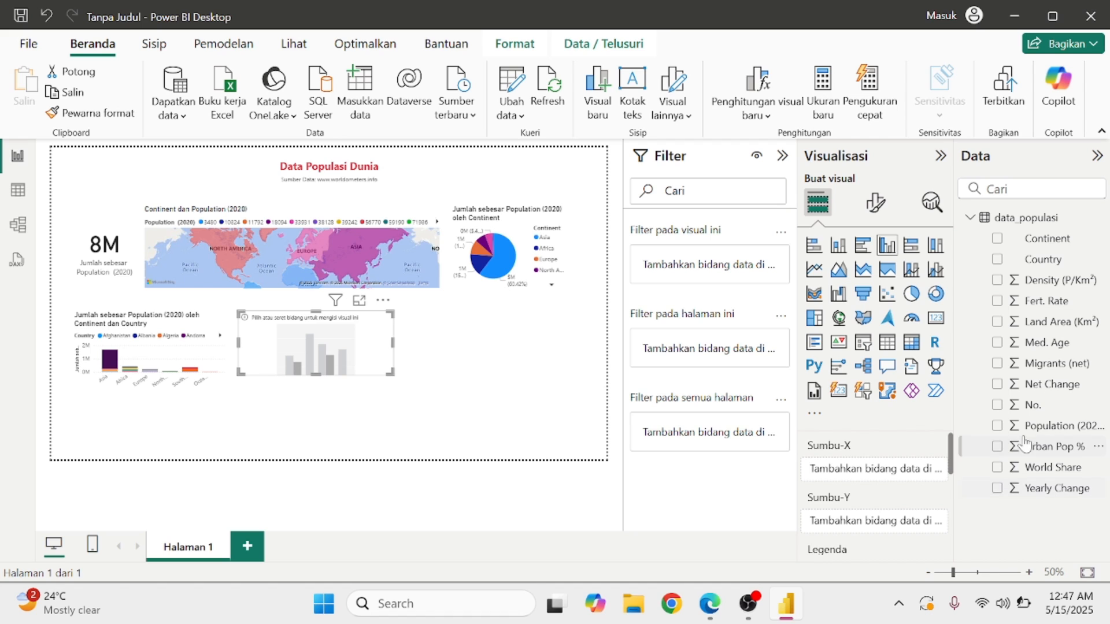
click(997, 426)
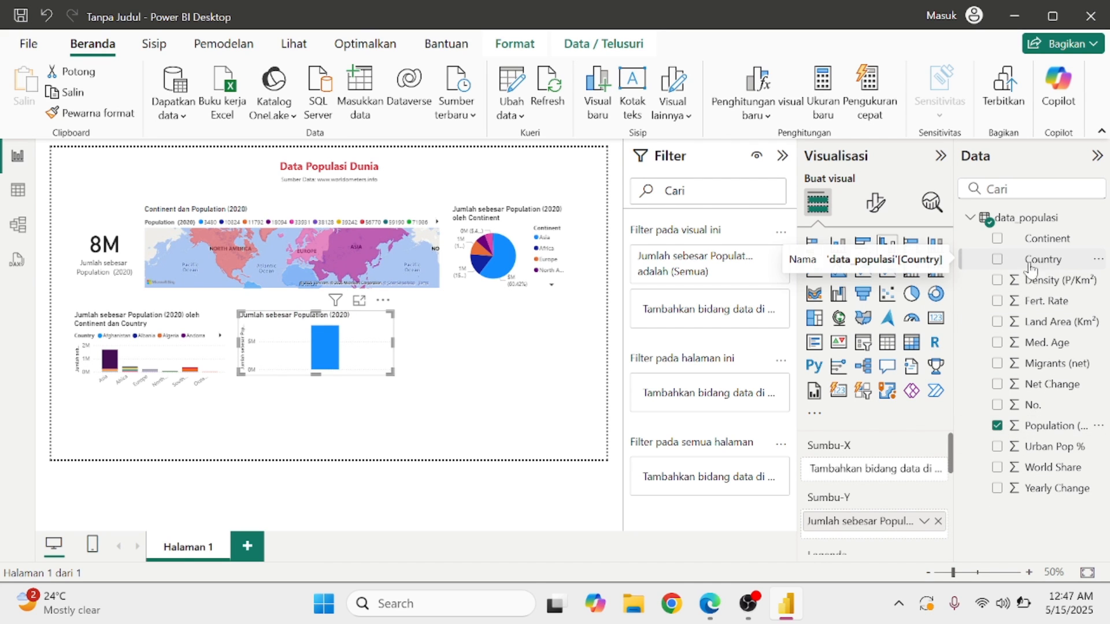
click(998, 261)
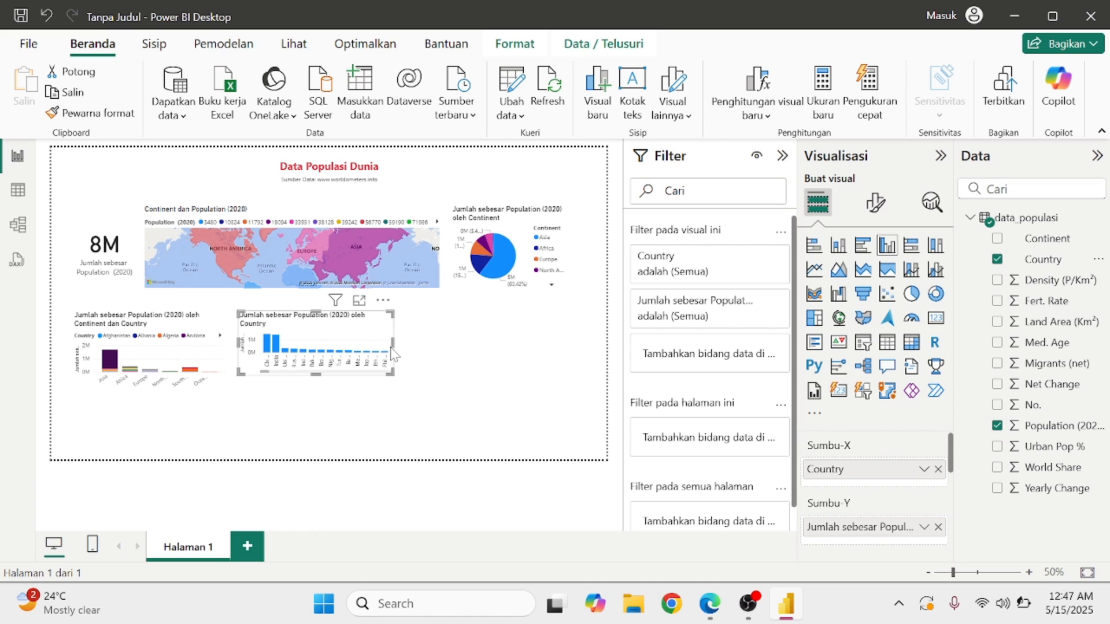
mouse_move(392, 351)
mouse_down()
mouse_move(573, 343)
mouse_move(357, 345)
mouse_move(401, 345)
mouse_up()
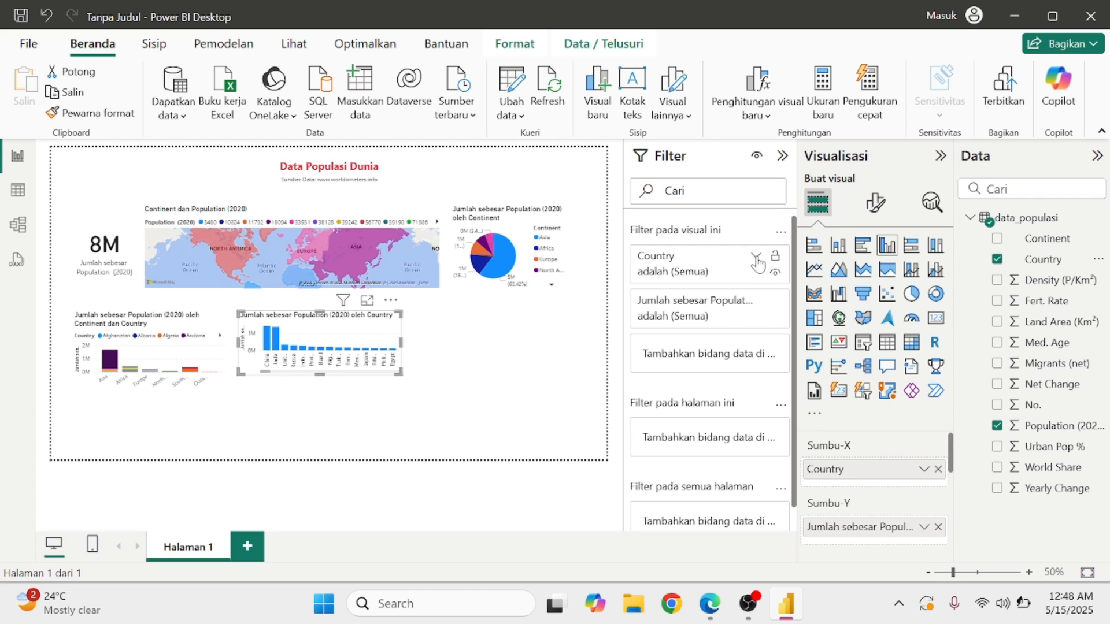
Filter the country chart to the top 5 countries ranked by Population (2020).
click(756, 259)
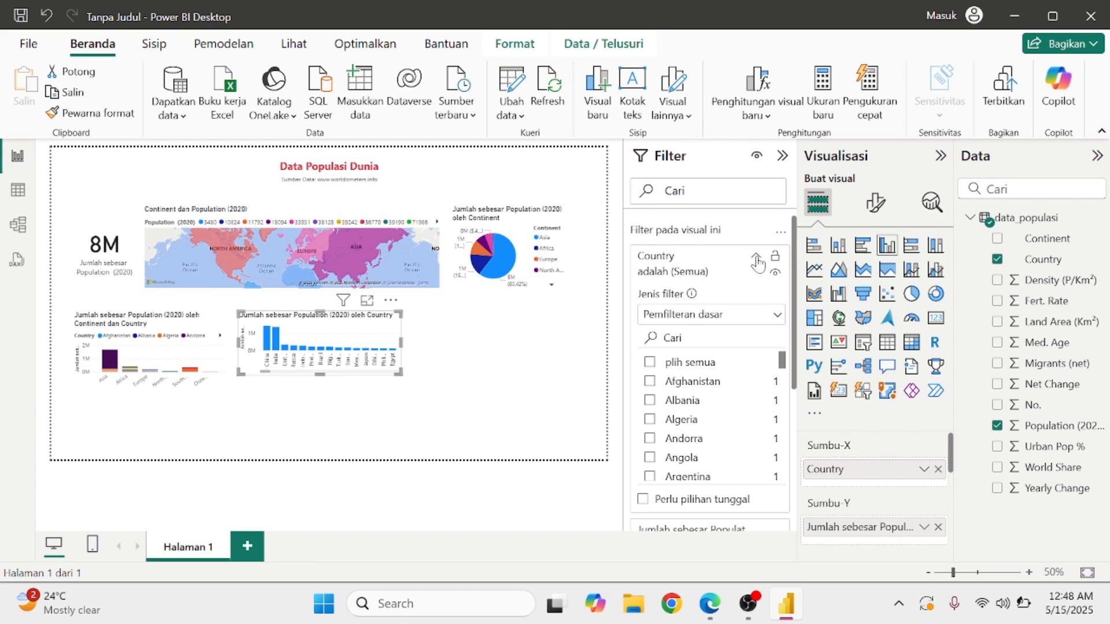
click(777, 316)
click(777, 318)
click(689, 318)
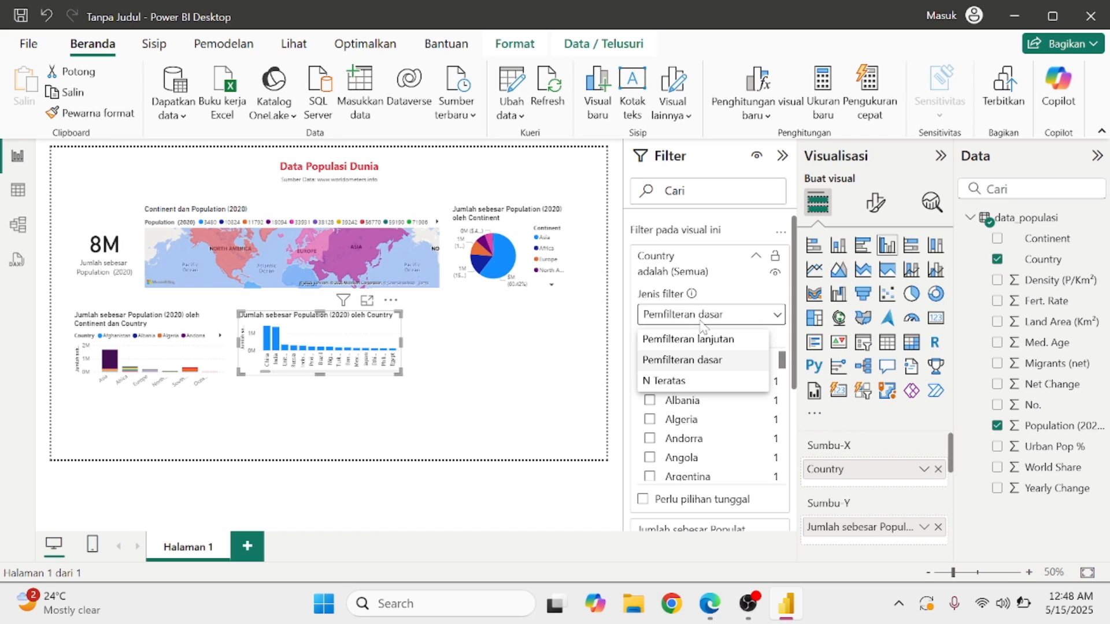
click(670, 381)
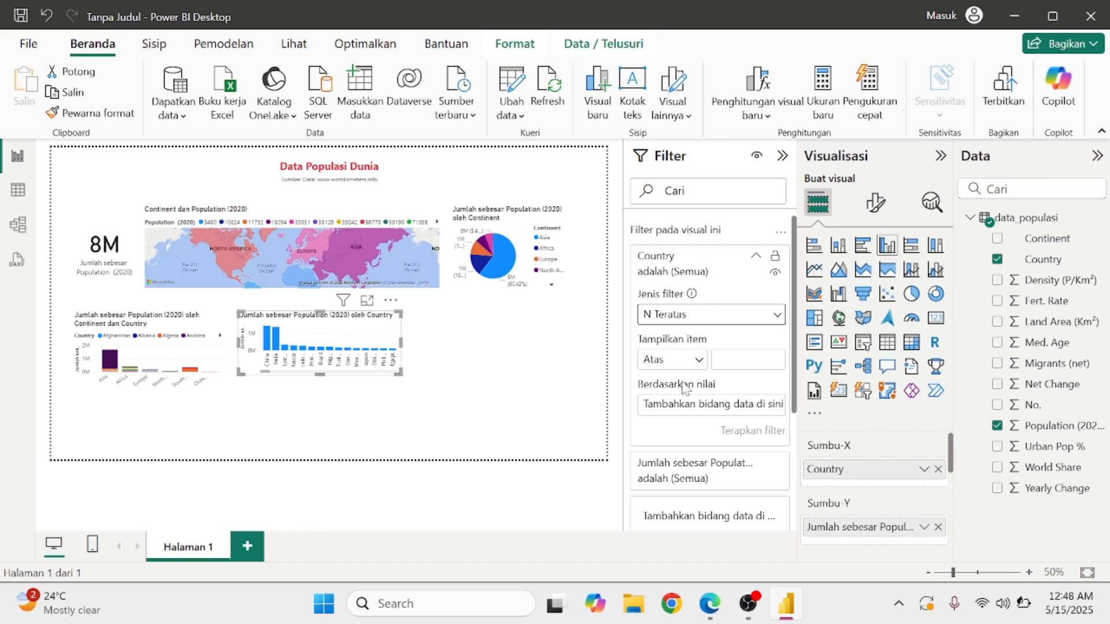
click(697, 363)
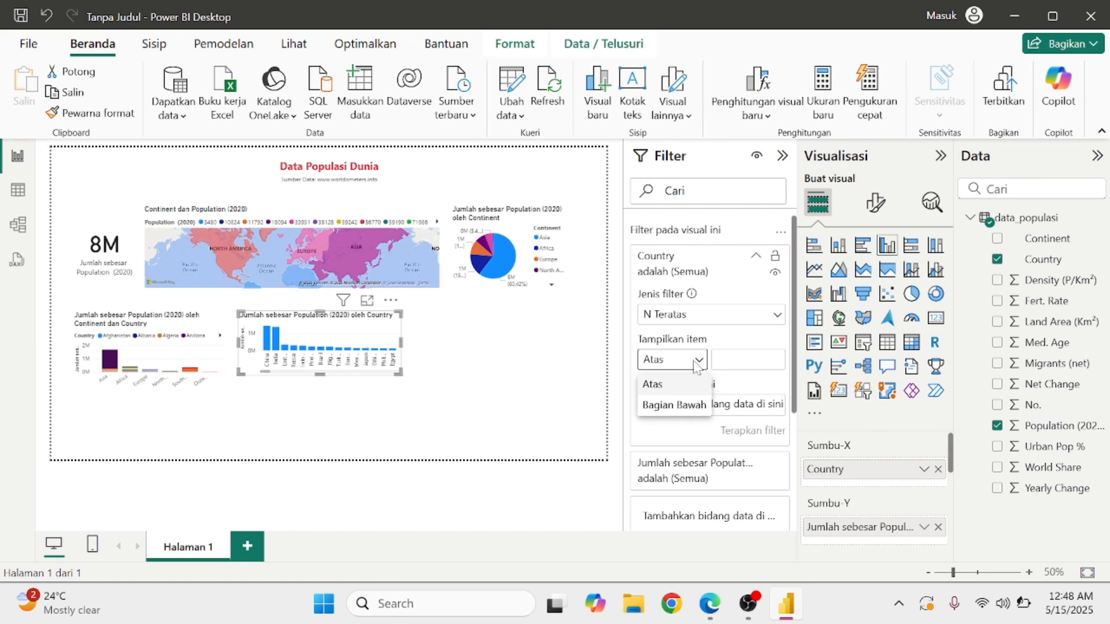
click(672, 390)
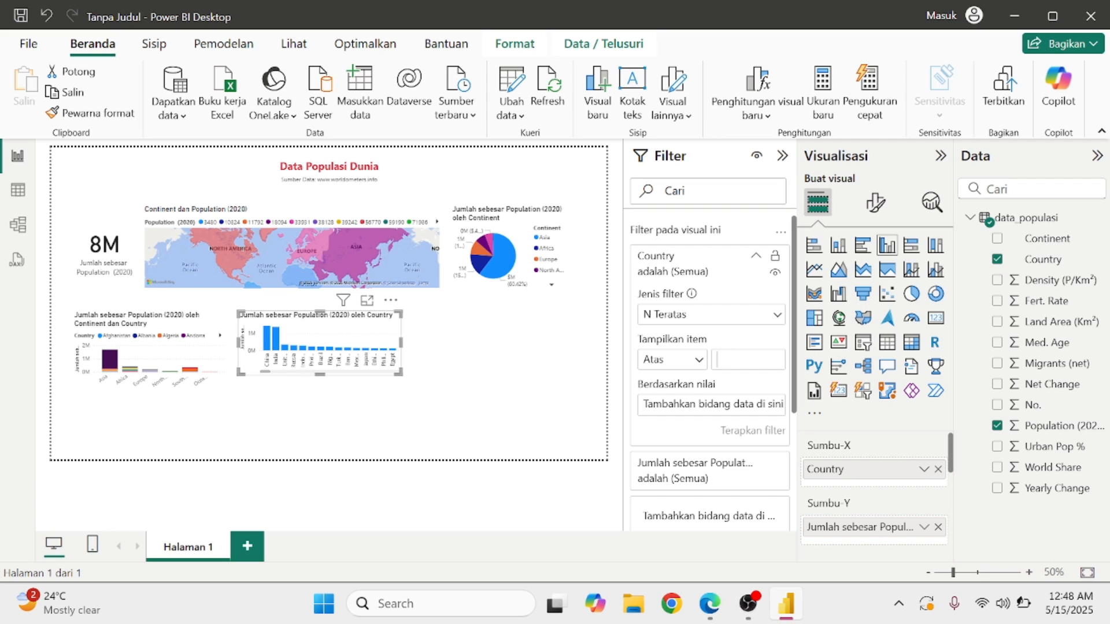
text(5)
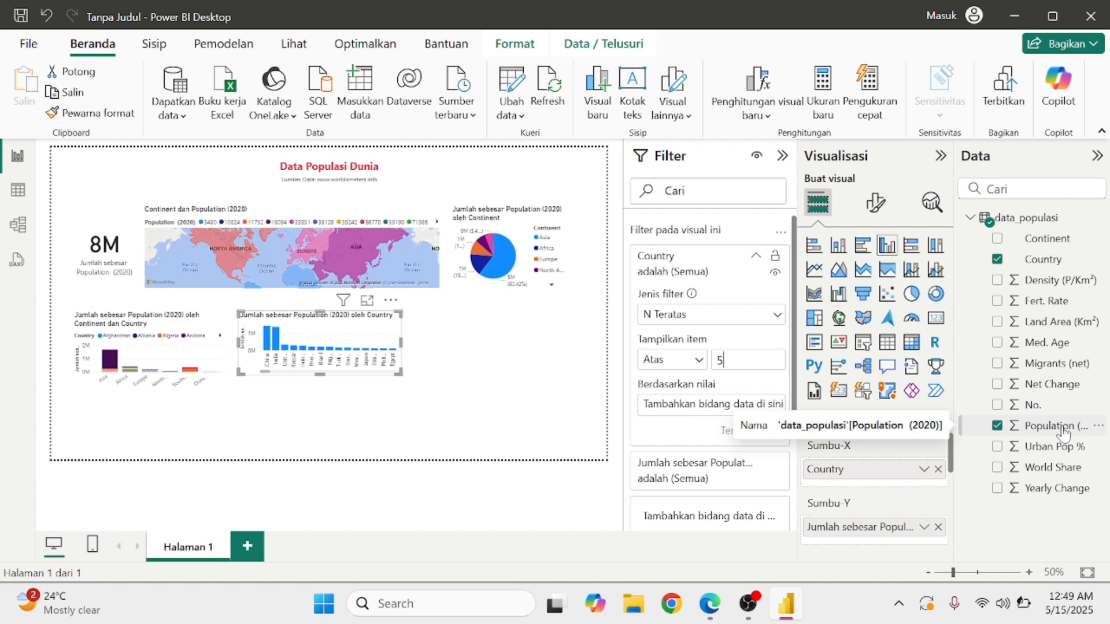
drag(1064, 432, 744, 409)
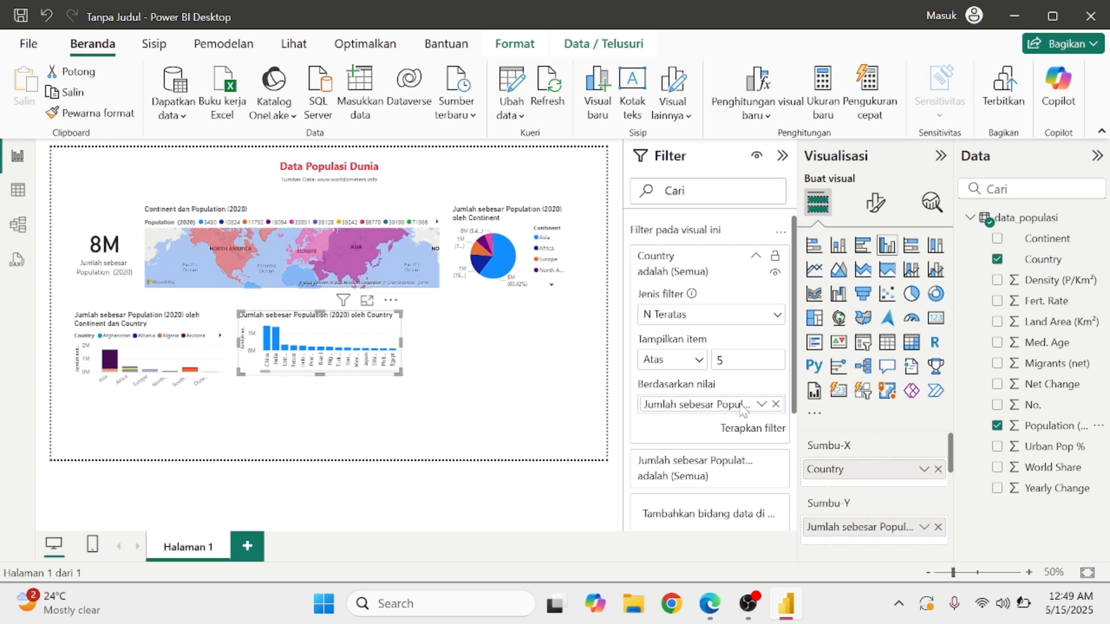
click(772, 437)
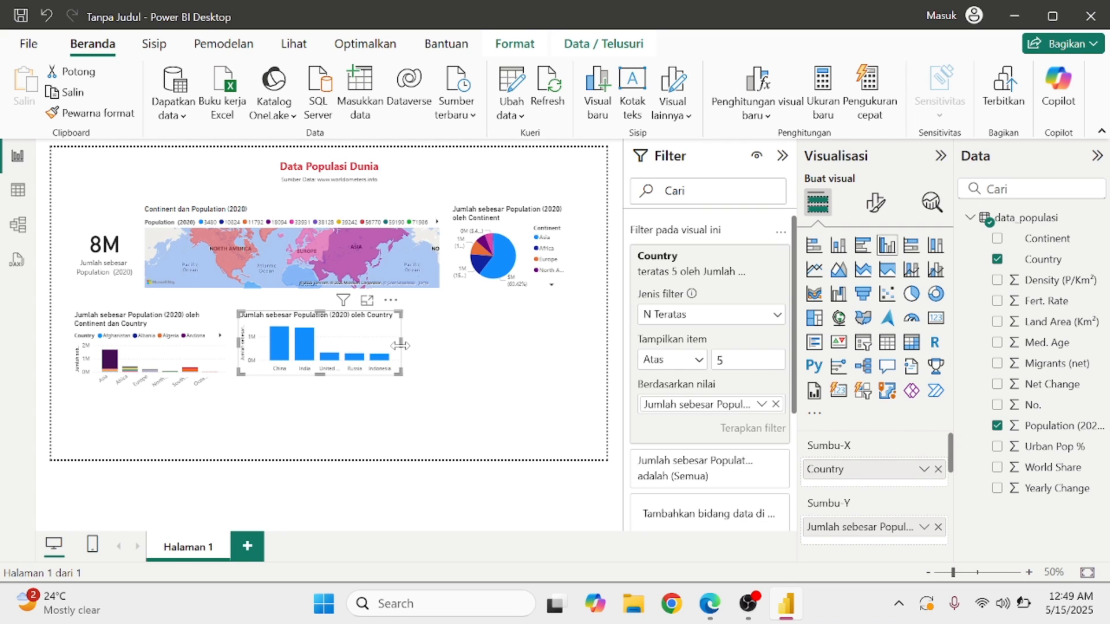
Widen the chart so country names fit, then bring up the reference PDF again.
drag(400, 345, 415, 368)
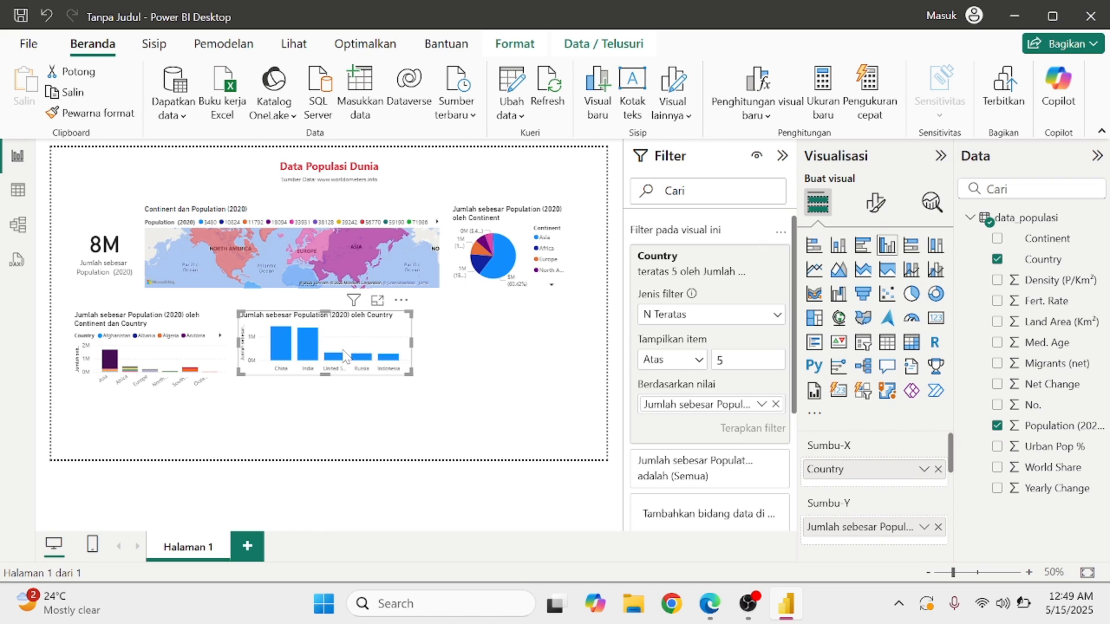
click(381, 403)
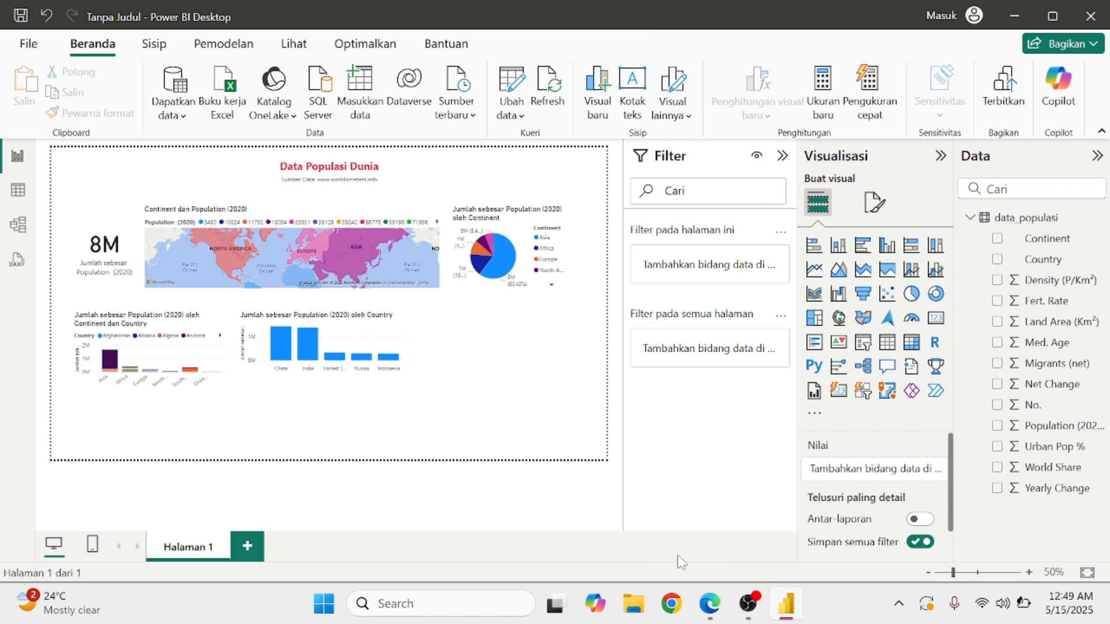
click(712, 607)
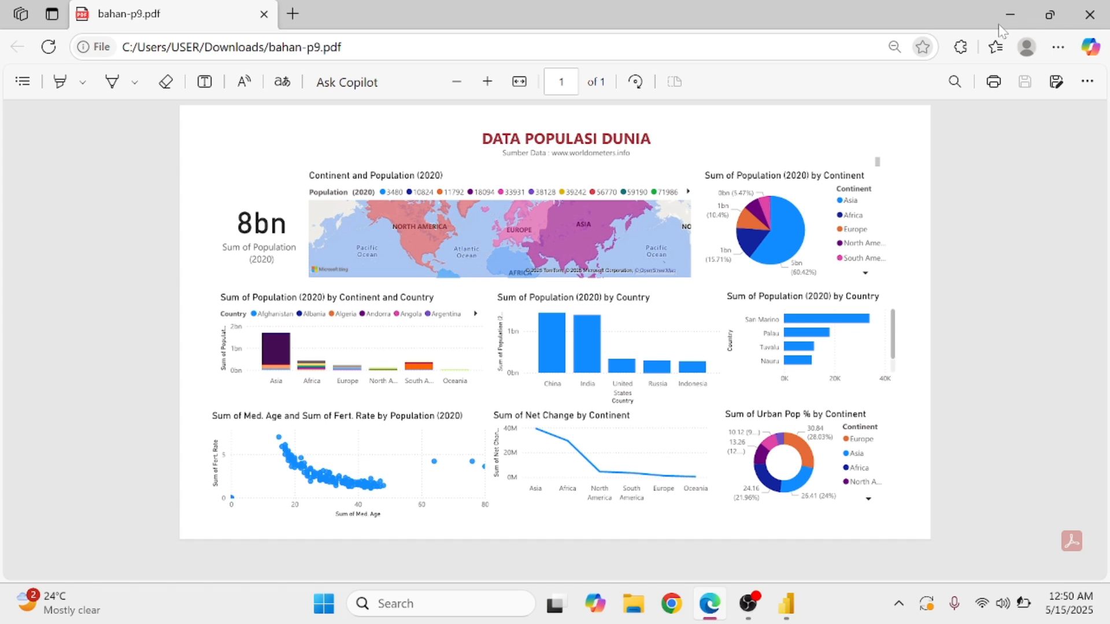
Minimize the Edge reference PDF to return to Power BI Desktop.
click(1021, 12)
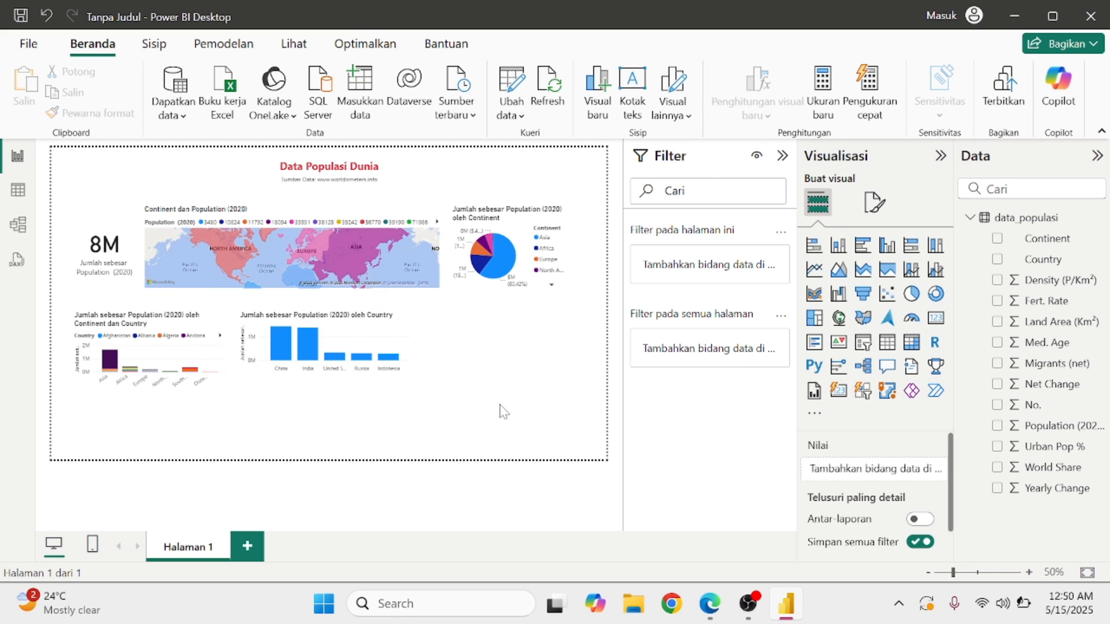
Add a clustered bar chart of Population (2020) by Country right of the country column chart.
click(862, 254)
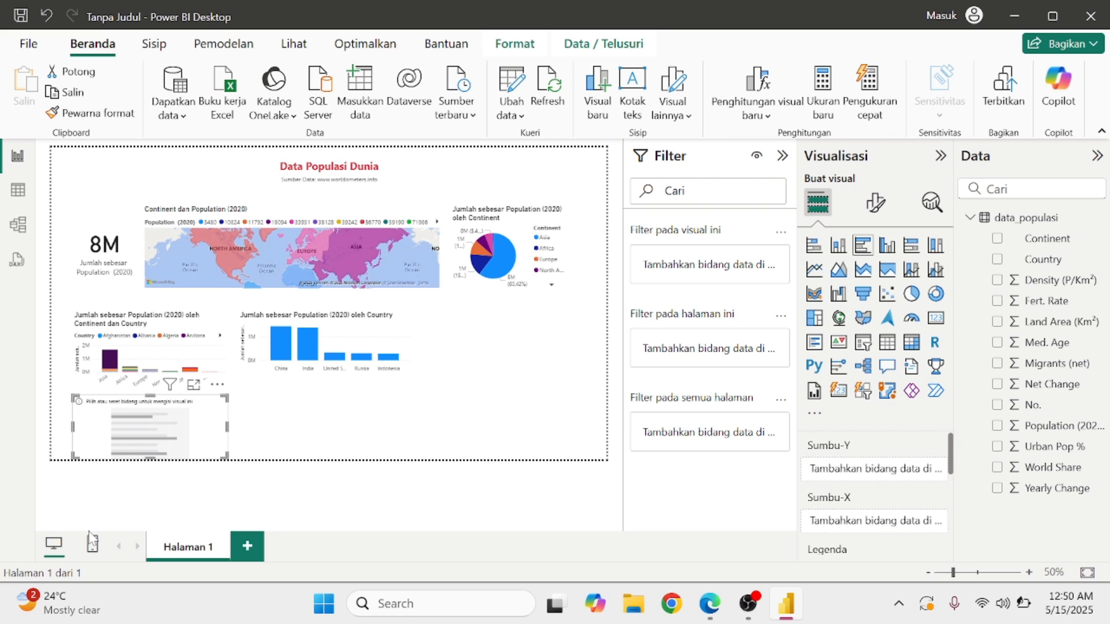
drag(173, 445, 519, 357)
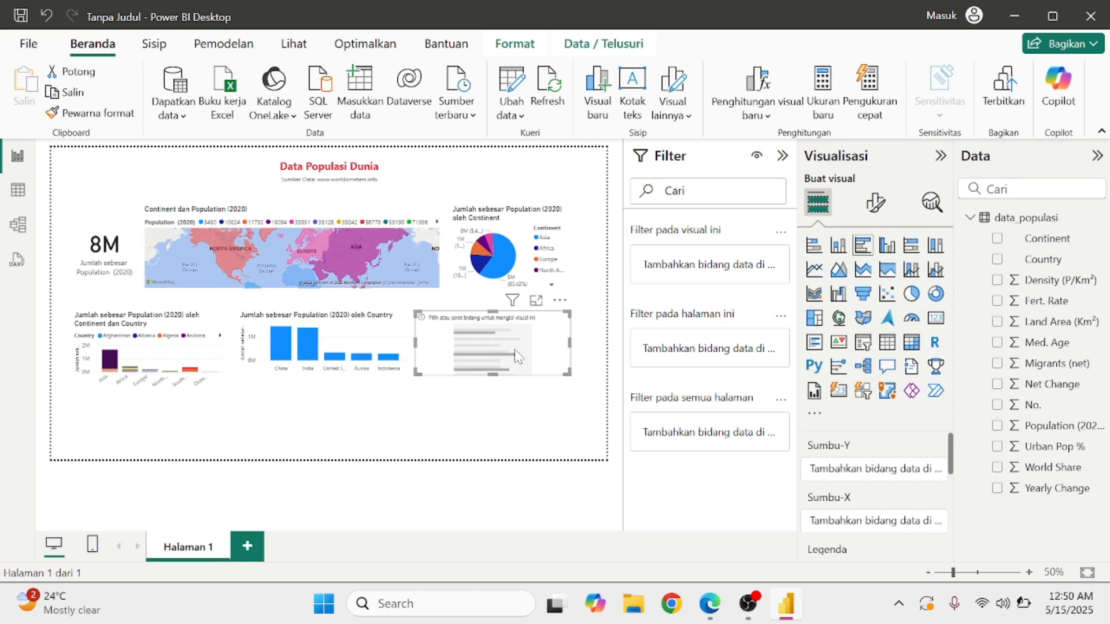
click(997, 426)
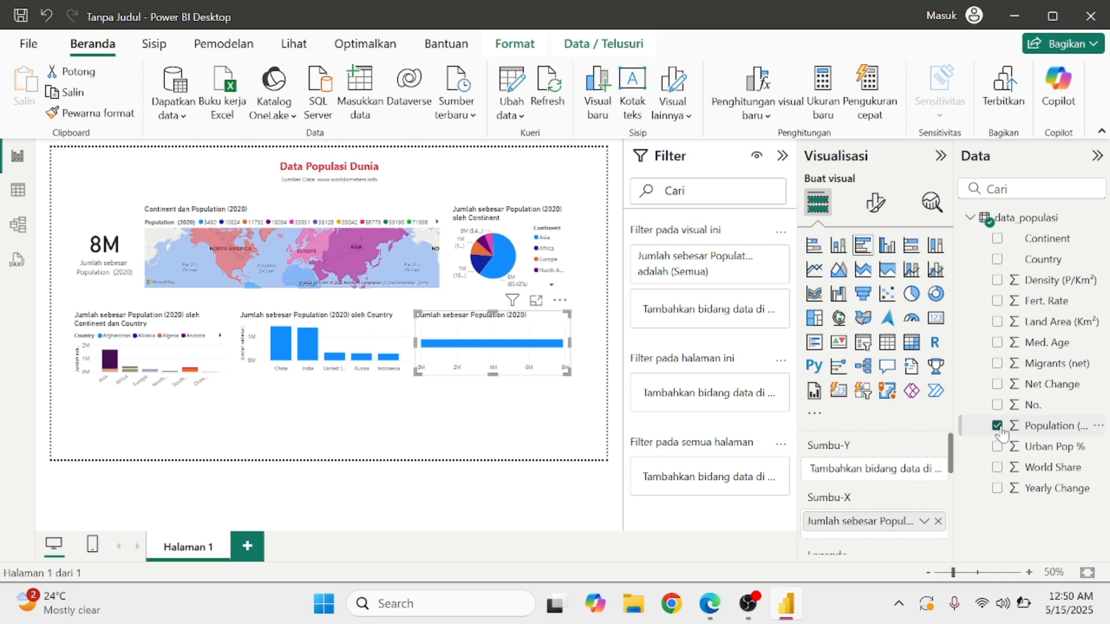
click(997, 259)
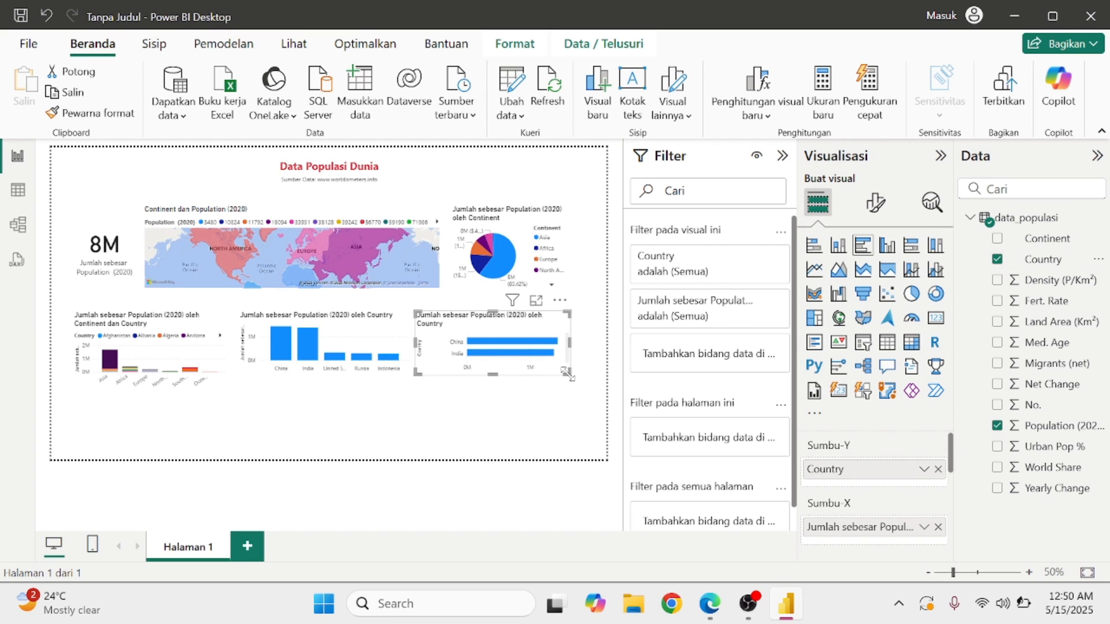
Resize and shift the bar chart right so it fits the row and shows its axis title.
drag(569, 374, 571, 443)
drag(571, 397, 571, 423)
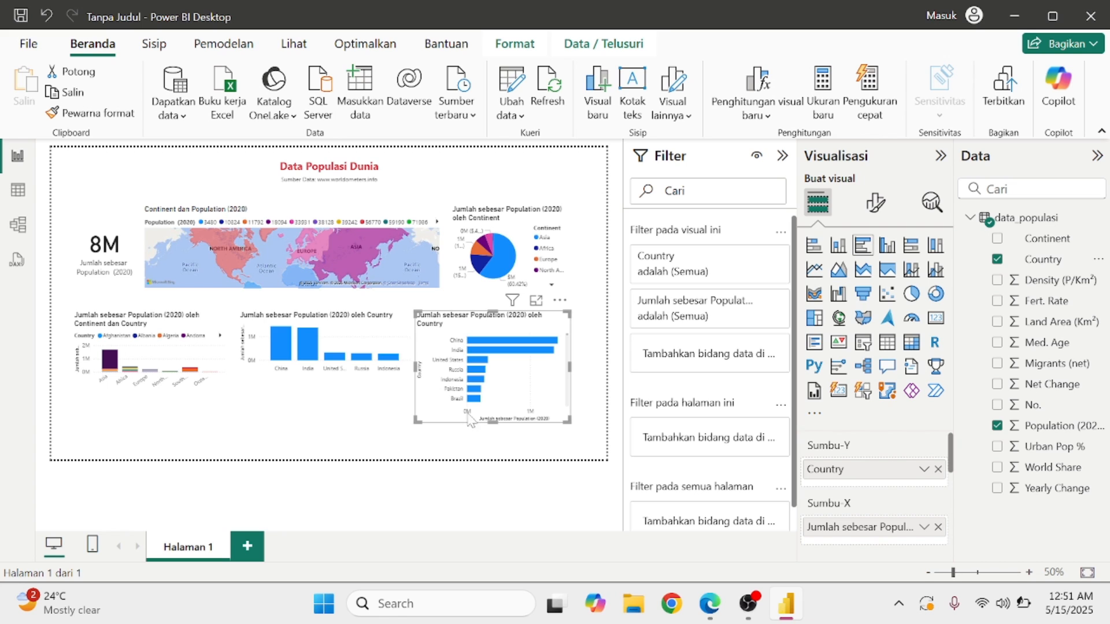
click(498, 432)
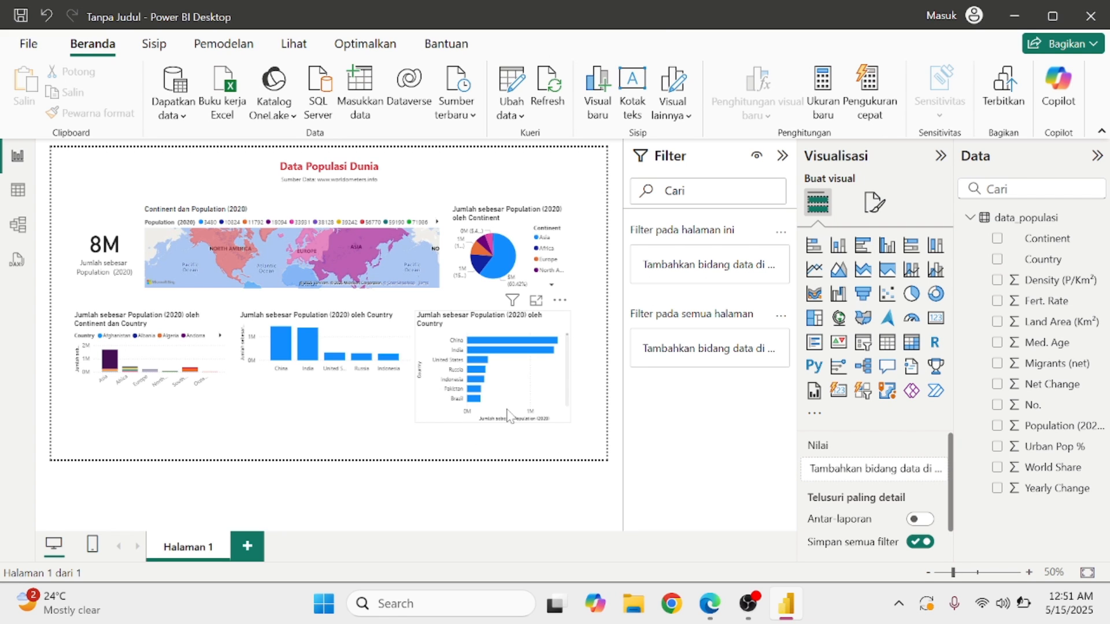
click(508, 416)
drag(499, 423, 509, 392)
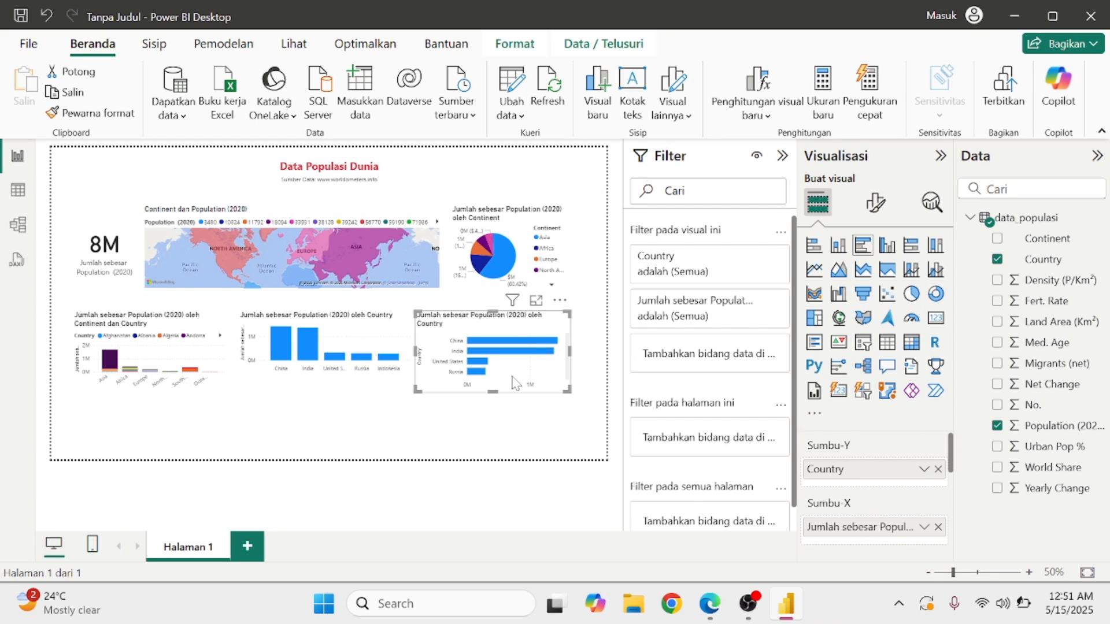
drag(552, 315, 569, 324)
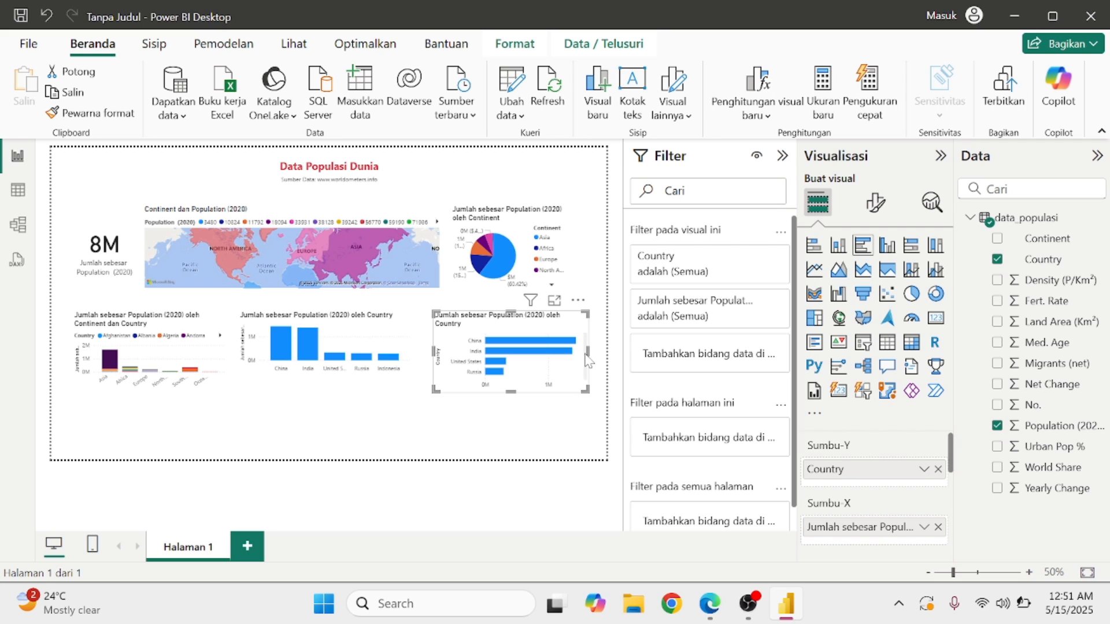
scroll(585, 356, down, 3)
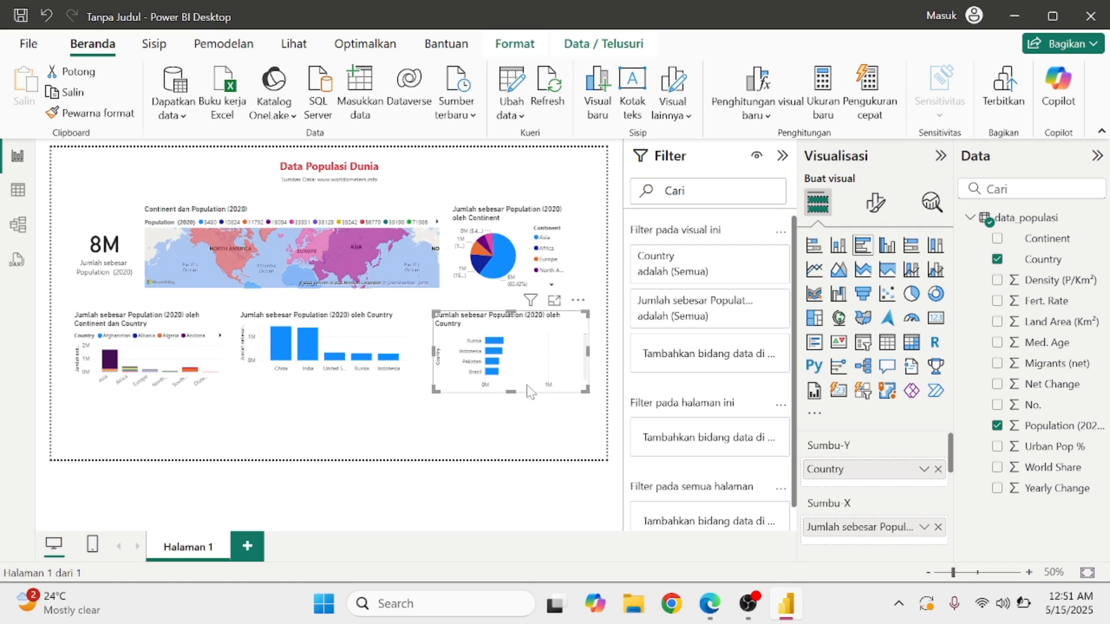
drag(511, 392, 512, 406)
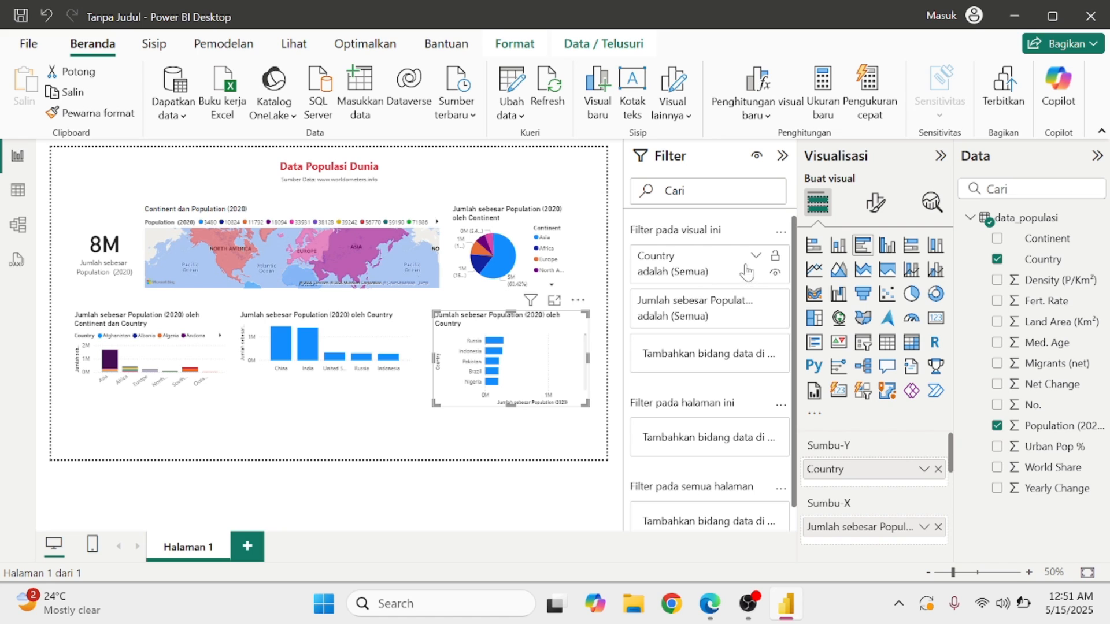
Filter the Country bar chart to the bottom 5 countries by total Population (2020).
click(756, 258)
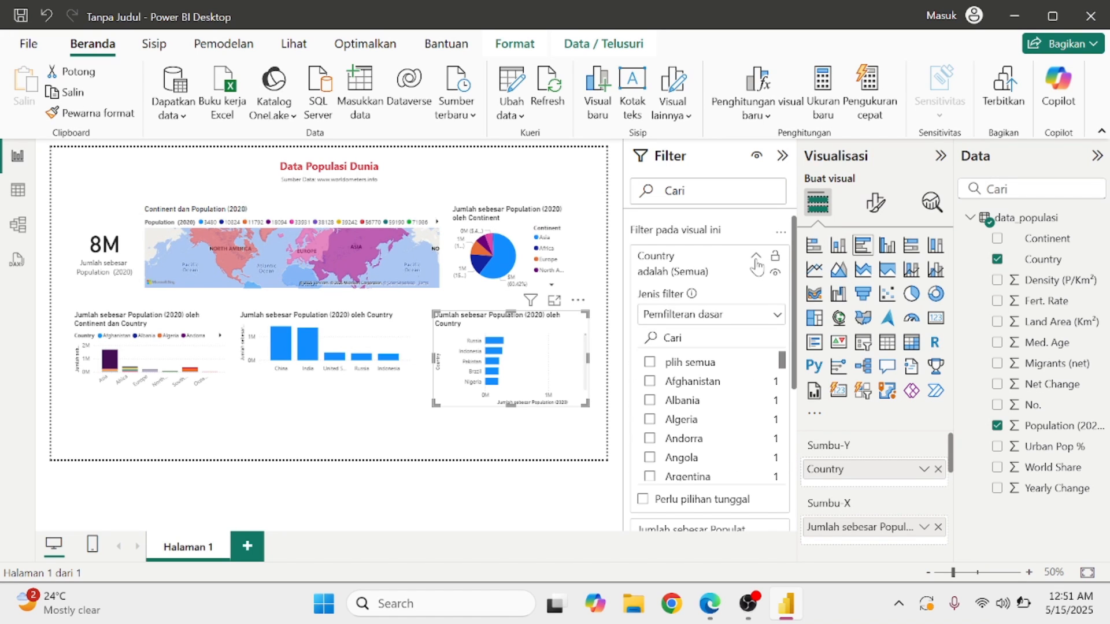
click(776, 322)
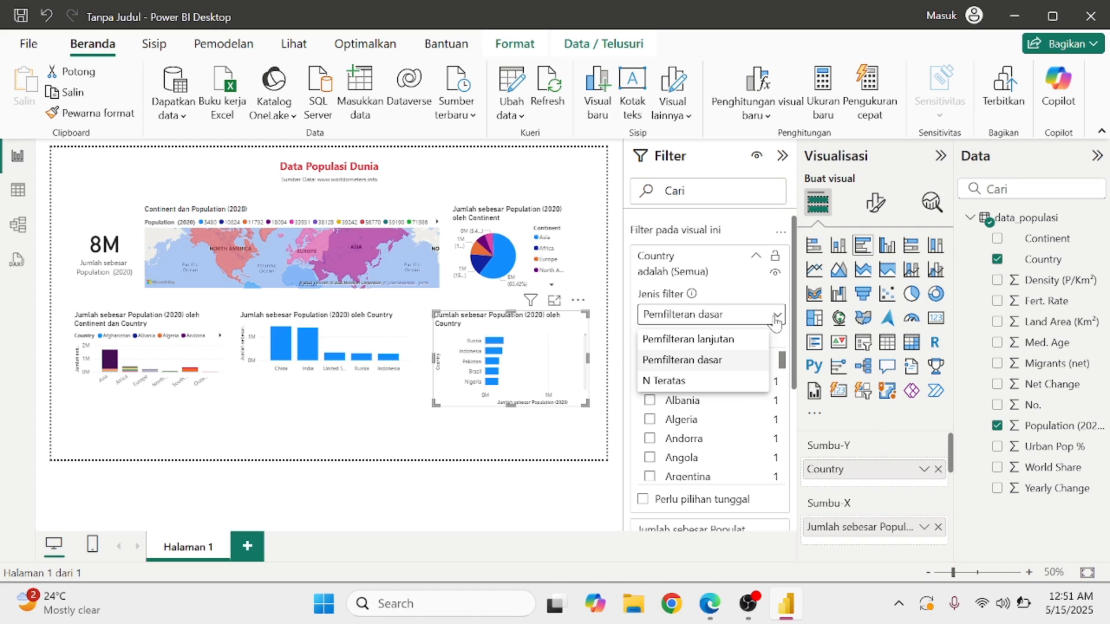
click(716, 383)
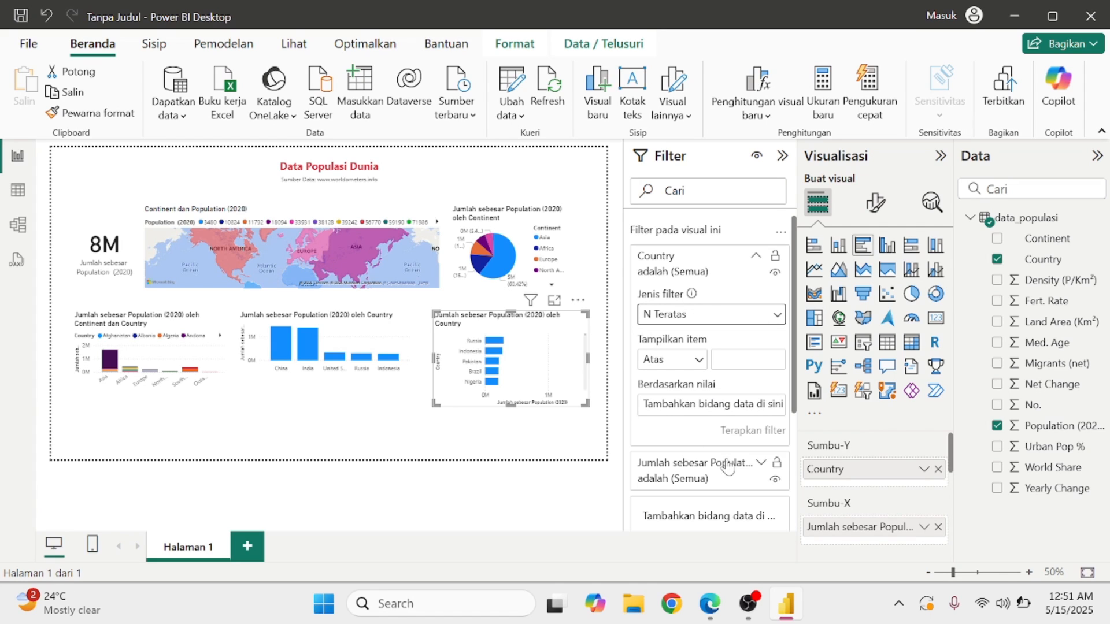
click(692, 365)
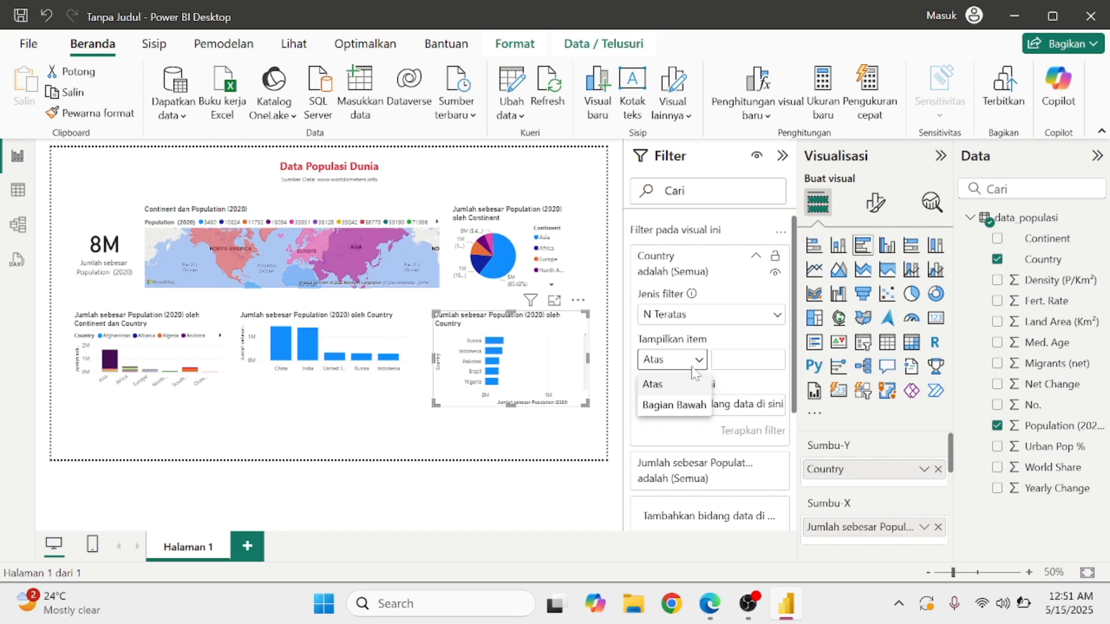
click(687, 404)
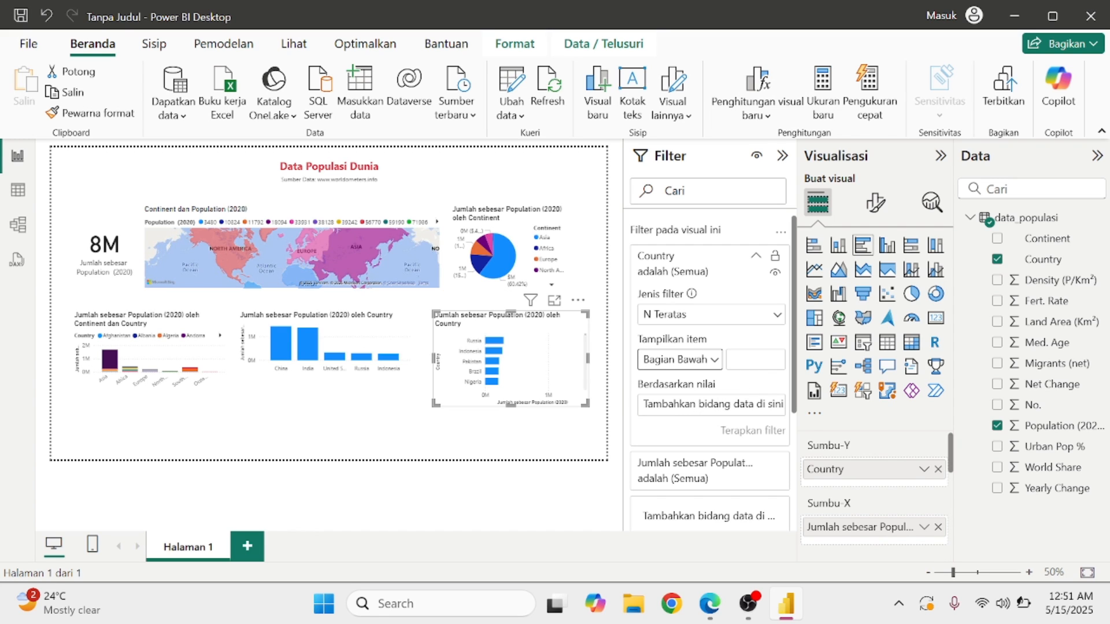
click(752, 359)
text(5)
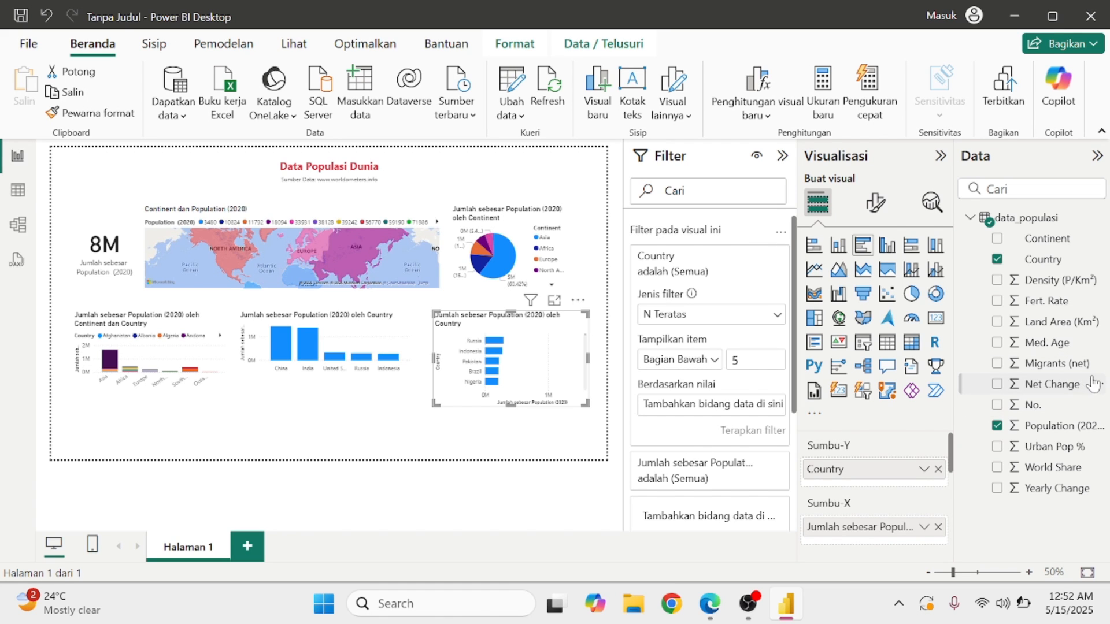
drag(1051, 435, 734, 417)
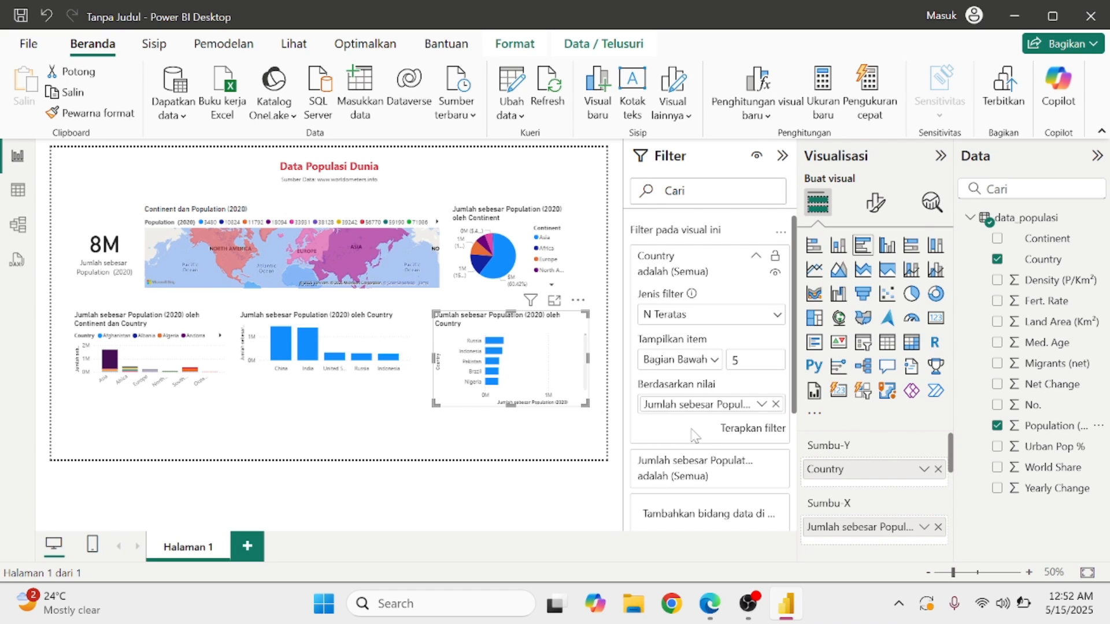
click(724, 425)
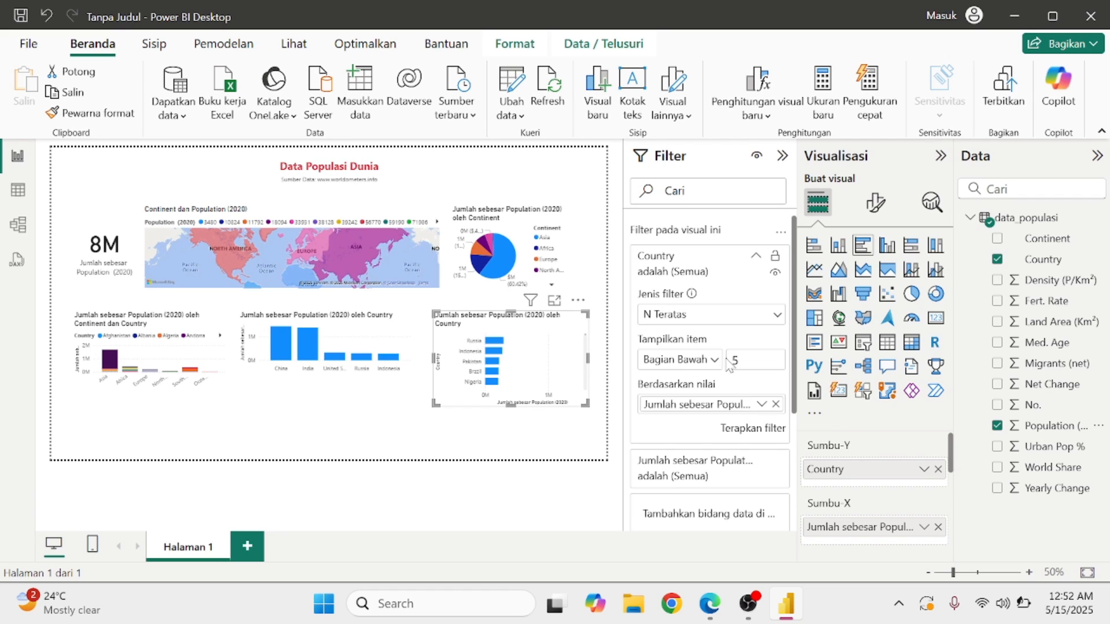
click(746, 438)
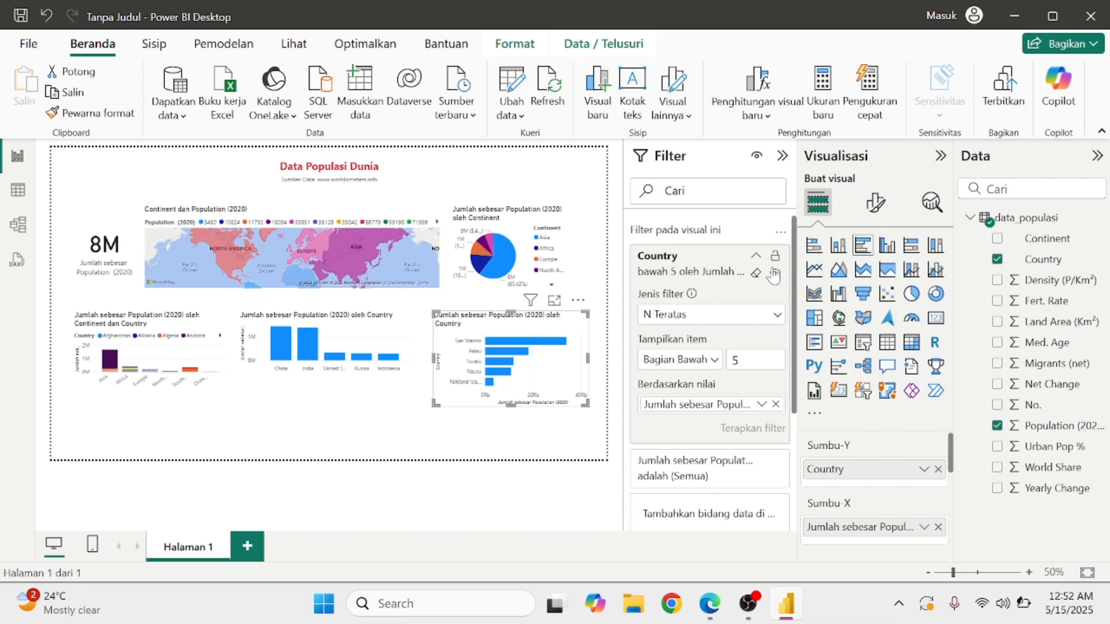
click(755, 257)
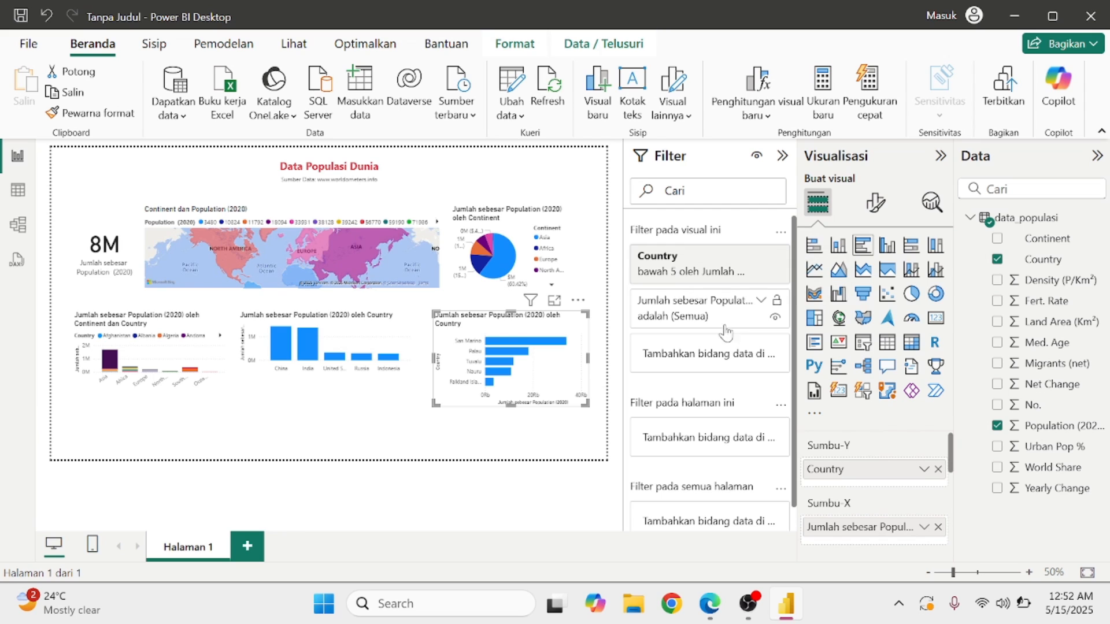
click(760, 302)
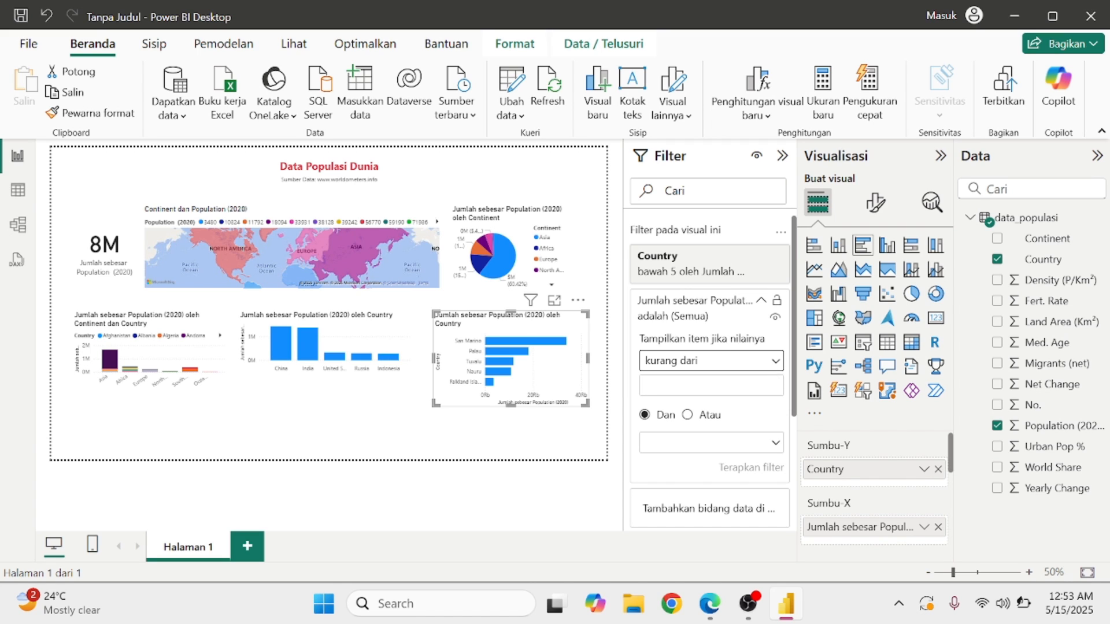
click(775, 384)
text(1)
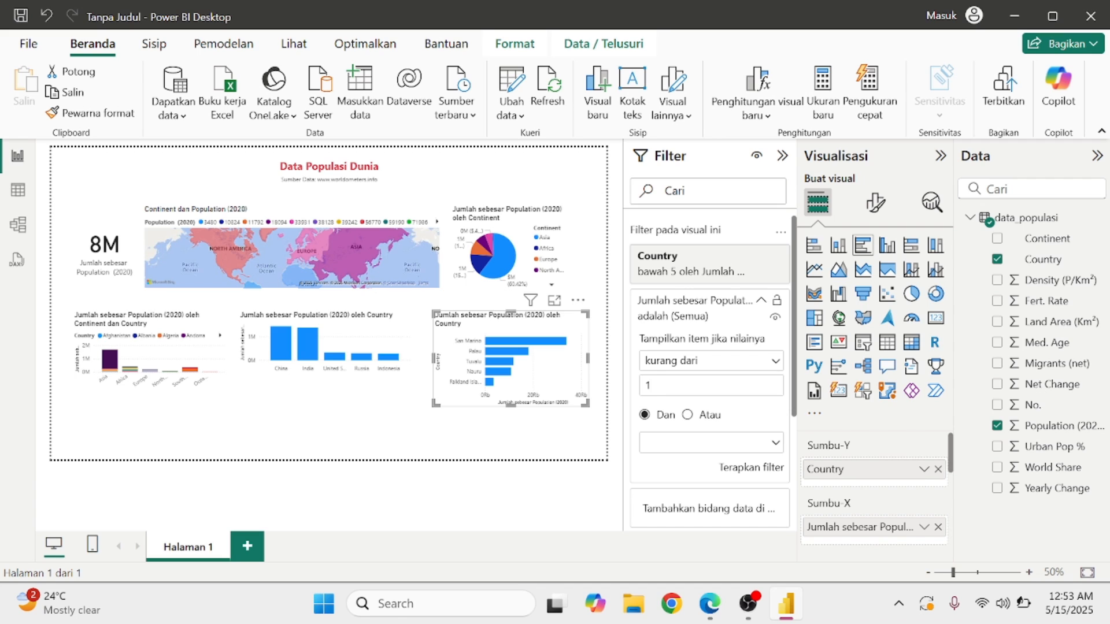
text(00000)
click(775, 442)
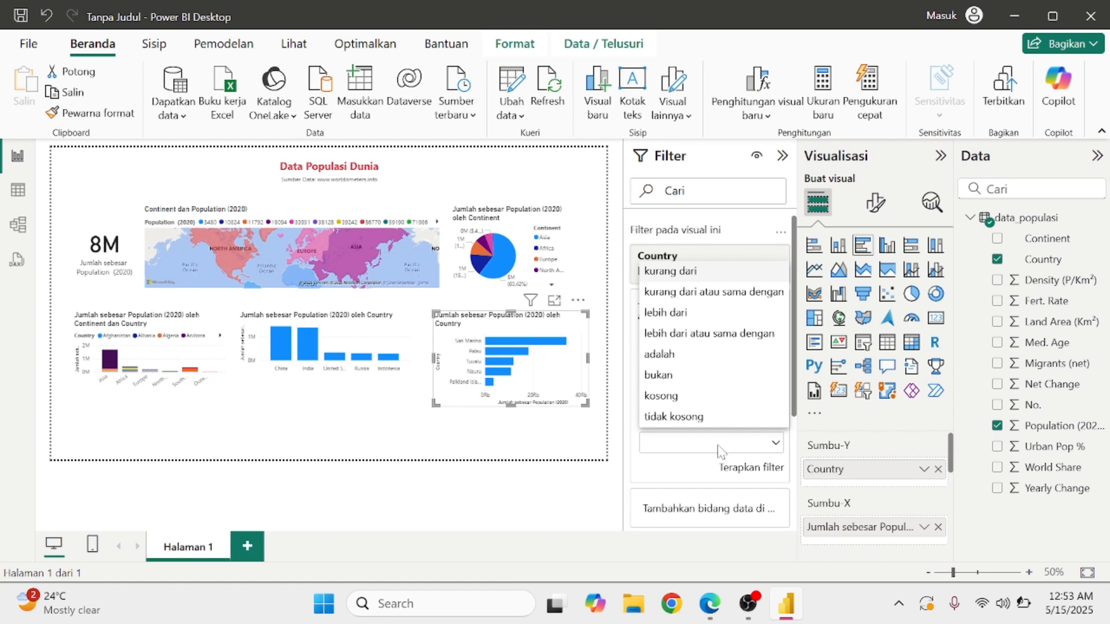
click(702, 418)
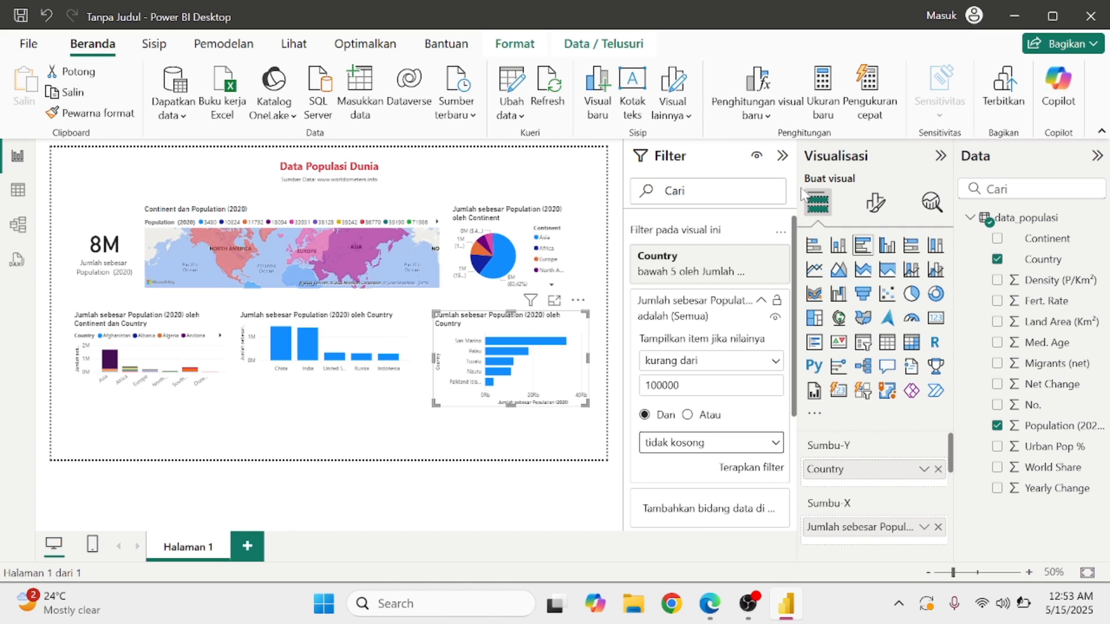
click(762, 302)
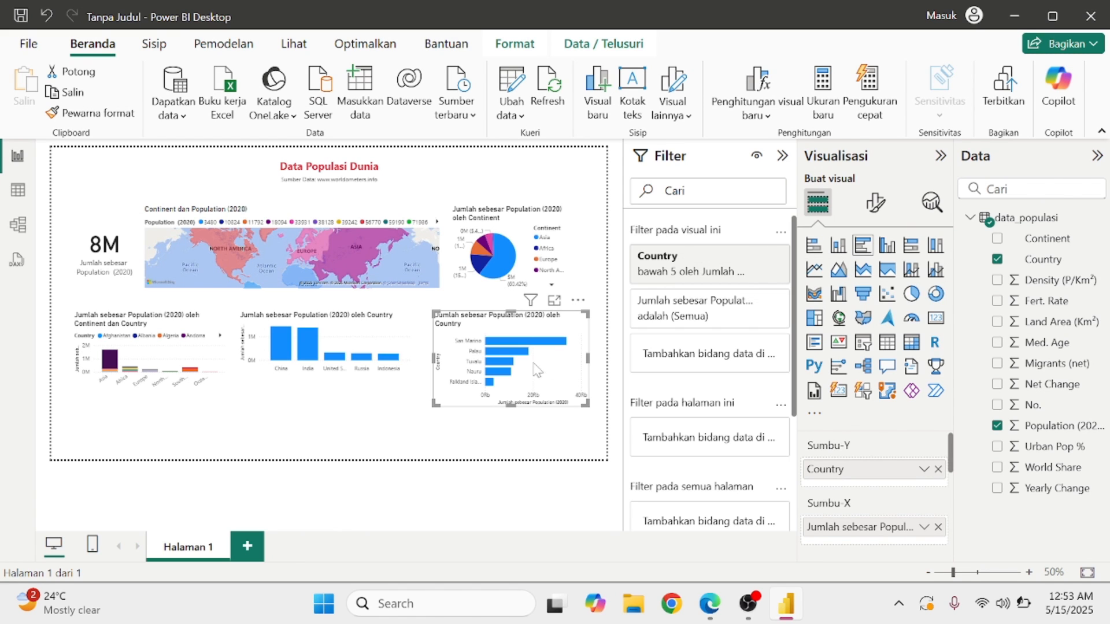
click(514, 415)
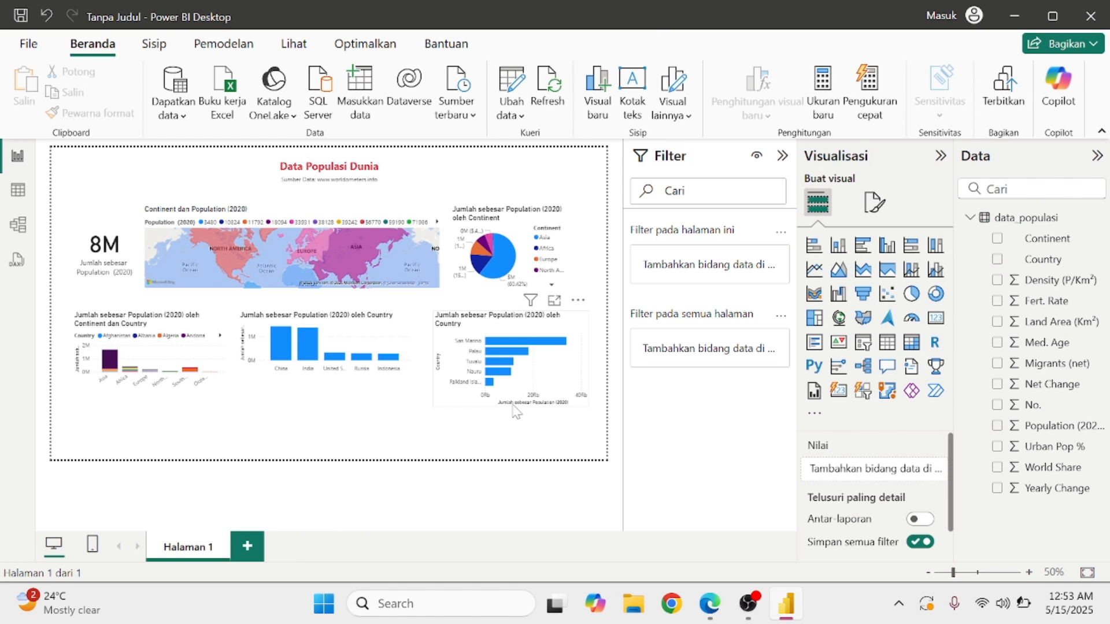
Shorten the bottom-5 bar chart and widen the top-5 column chart on both sides.
click(516, 412)
drag(516, 413, 526, 383)
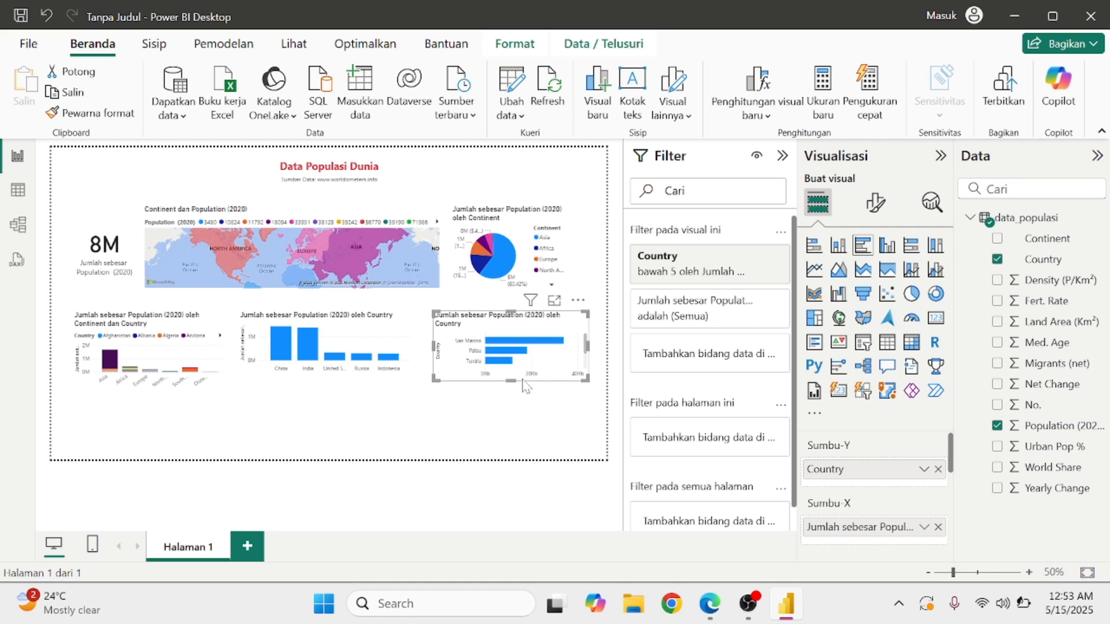
click(396, 356)
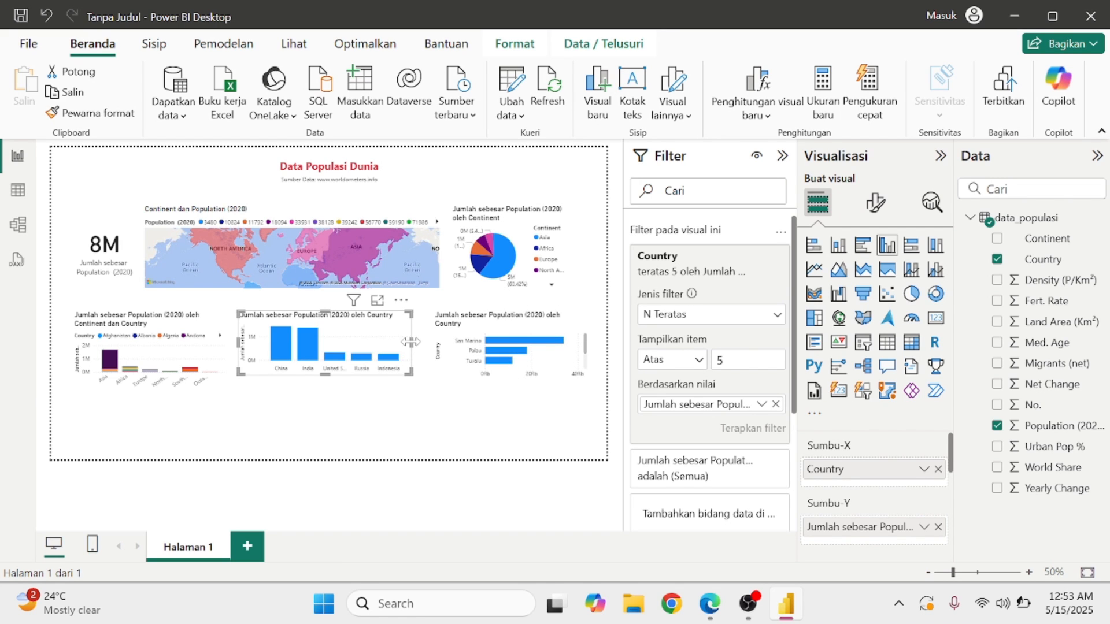
drag(410, 341, 425, 342)
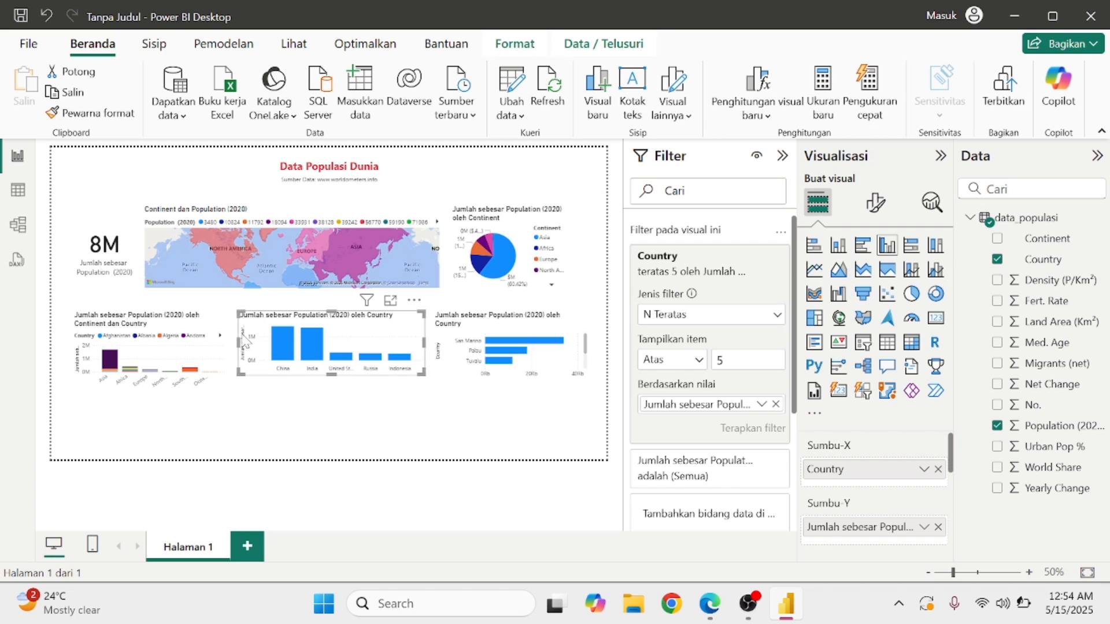
drag(243, 347, 230, 347)
Make a final layout adjustment and bring up the bahan-p9.pdf reference in Edge.
click(286, 400)
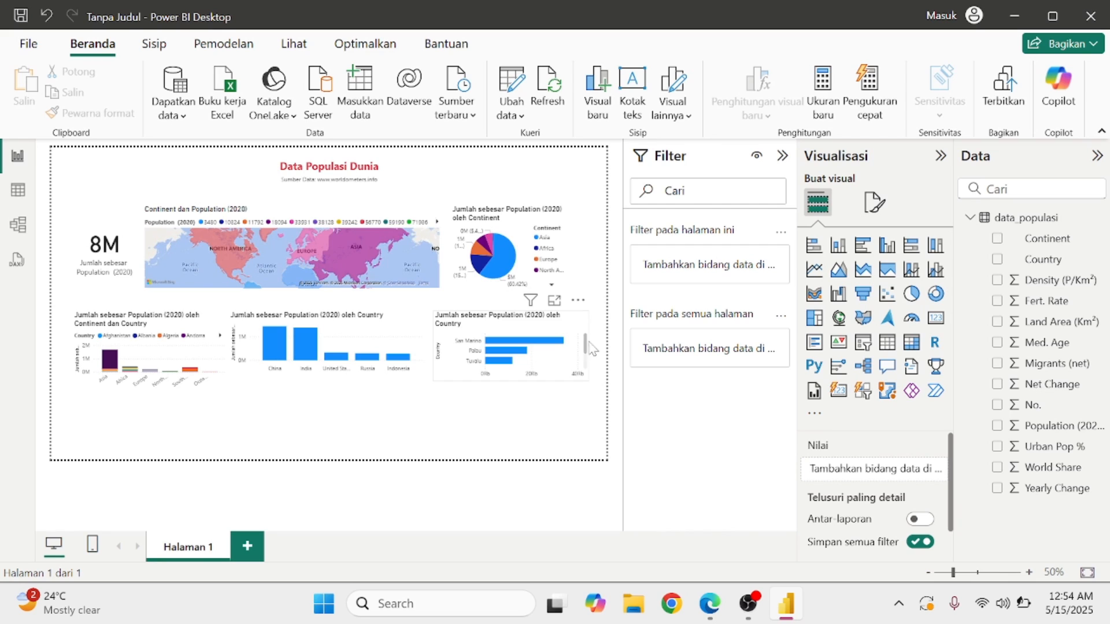
mouse_move(586, 349)
mouse_down()
mouse_move(588, 370)
mouse_move(588, 335)
mouse_move(592, 387)
mouse_move(585, 335)
mouse_up()
click(702, 602)
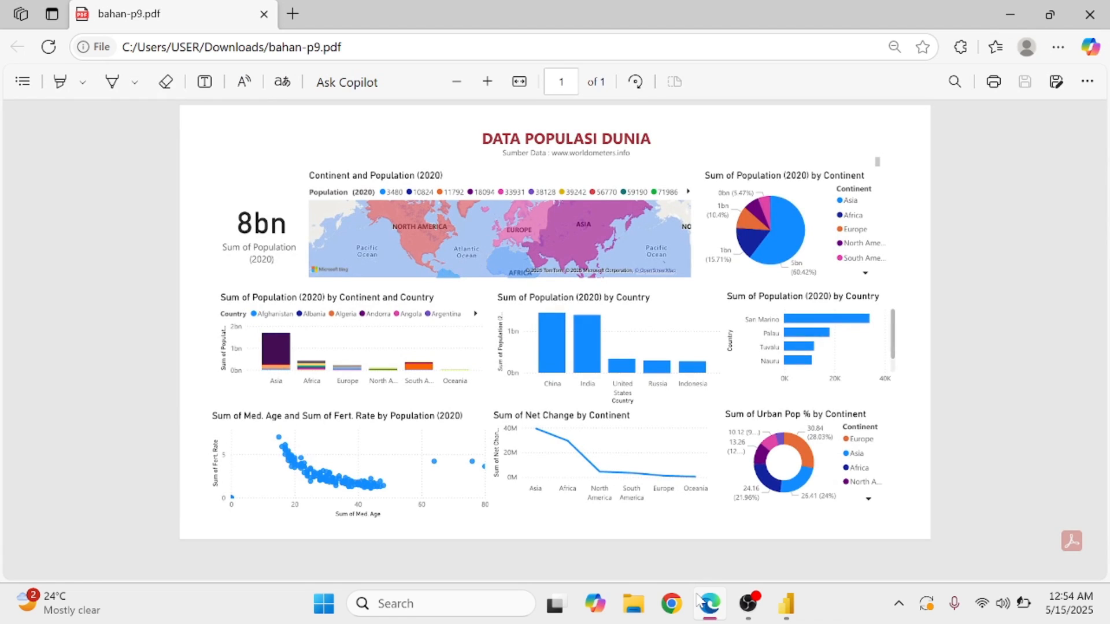
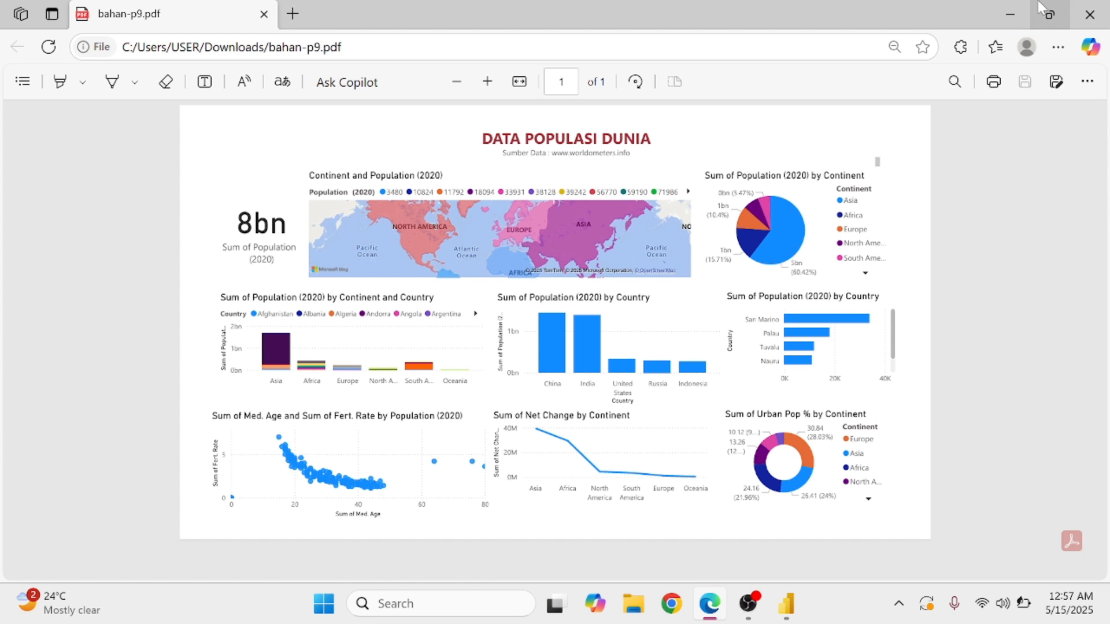
Minimize the bahan-p9.pdf window in Edge to return to the Power BI report.
click(1011, 14)
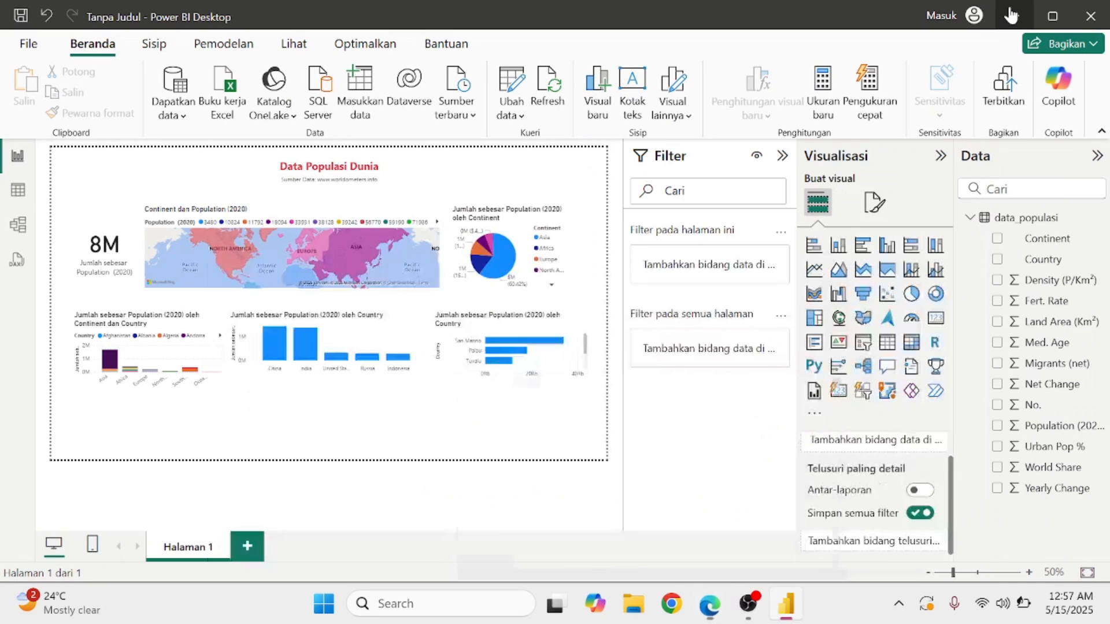
Add a scatter chart plotting Med. Age against Fert. Rate, with Population (2020) as values.
click(889, 297)
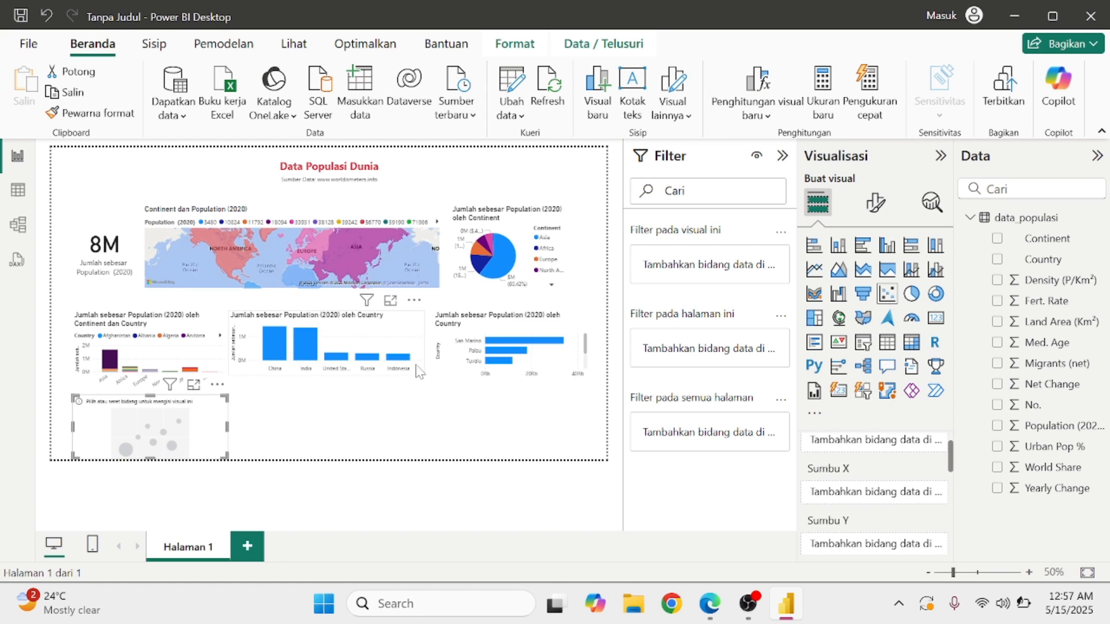
click(998, 343)
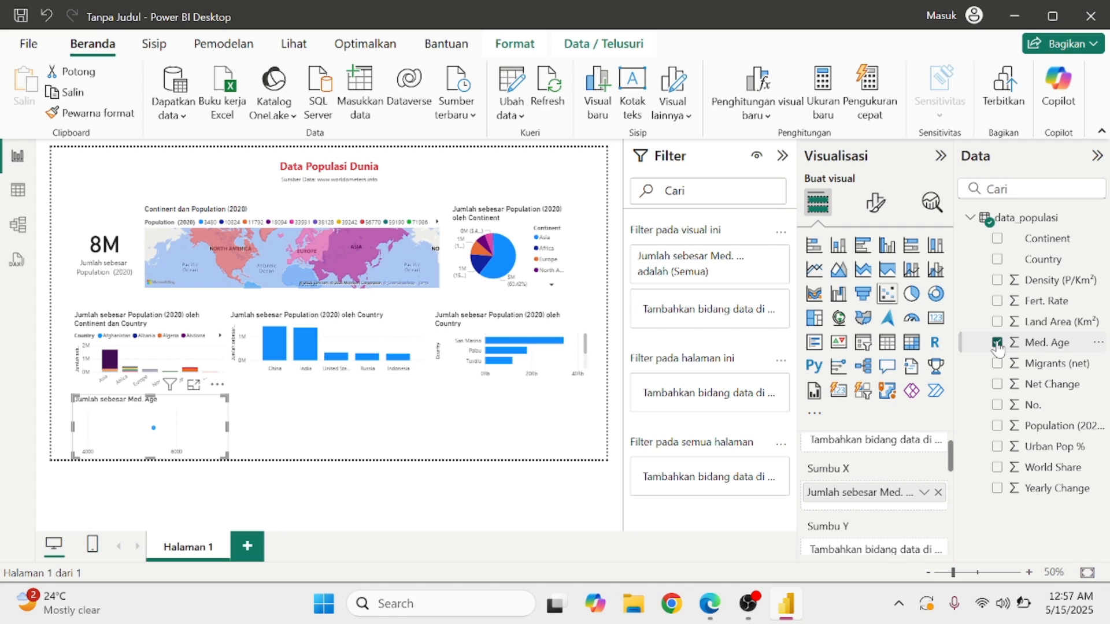
click(998, 301)
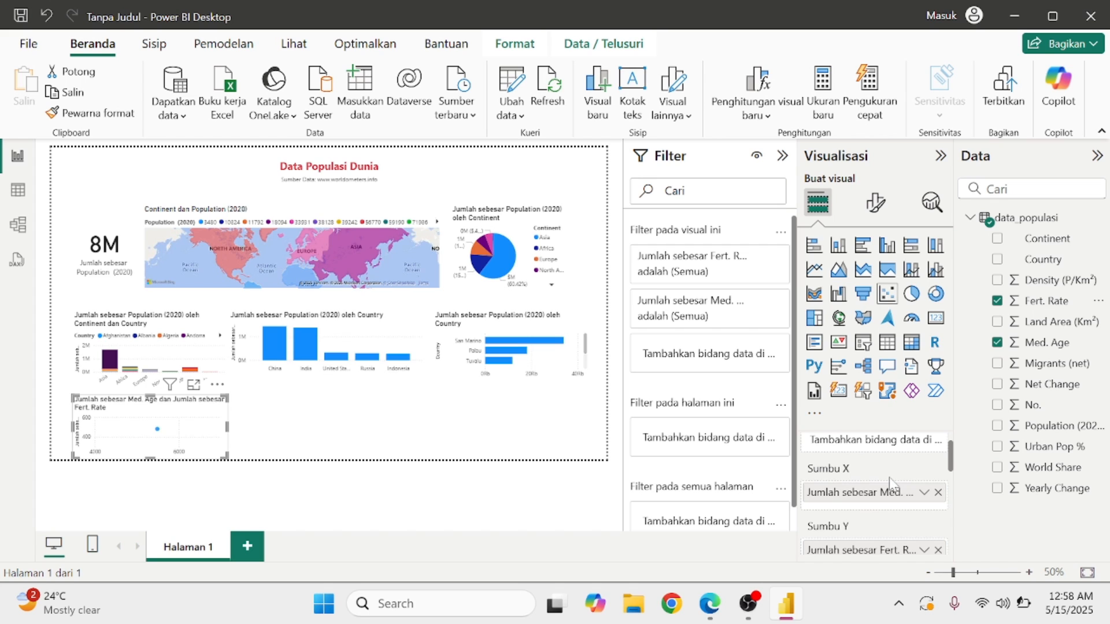
scroll(890, 483, up, 1)
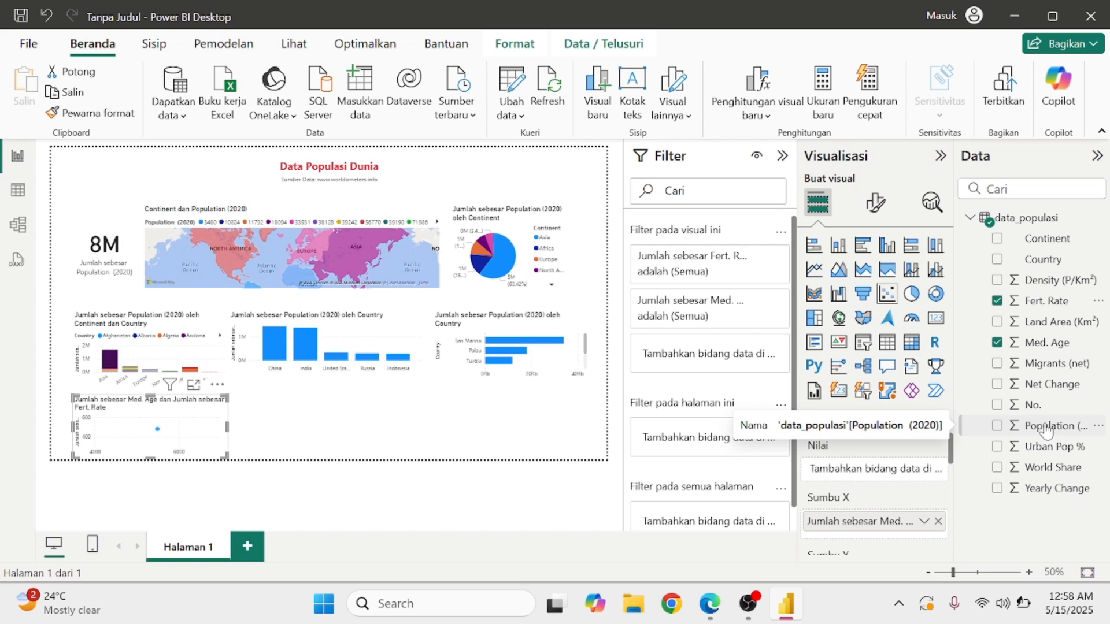
drag(1046, 431, 879, 471)
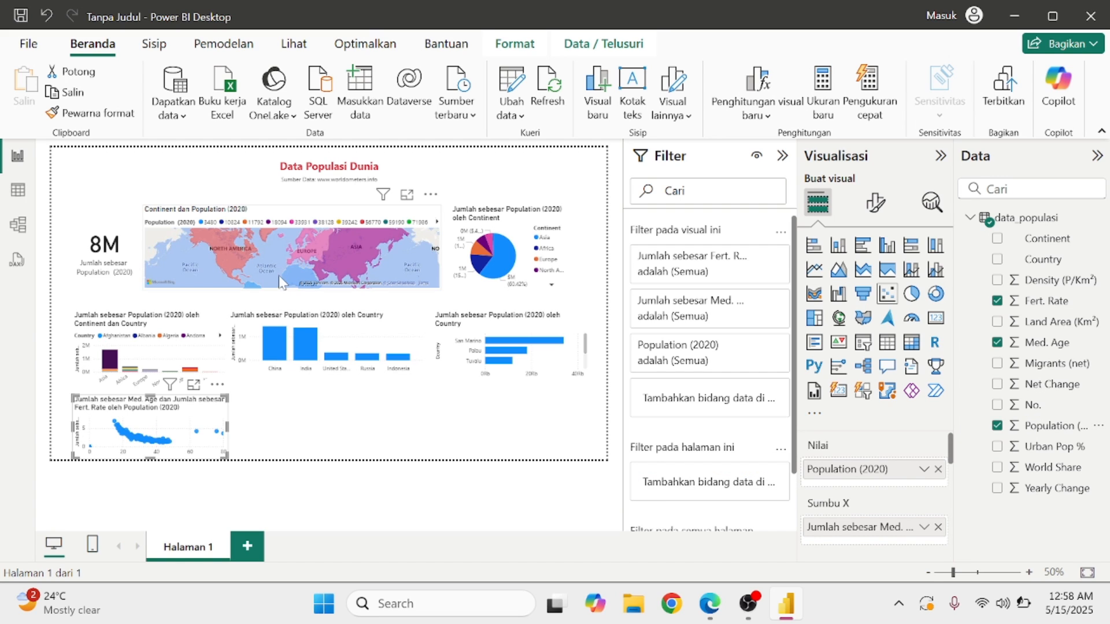
click(50, 213)
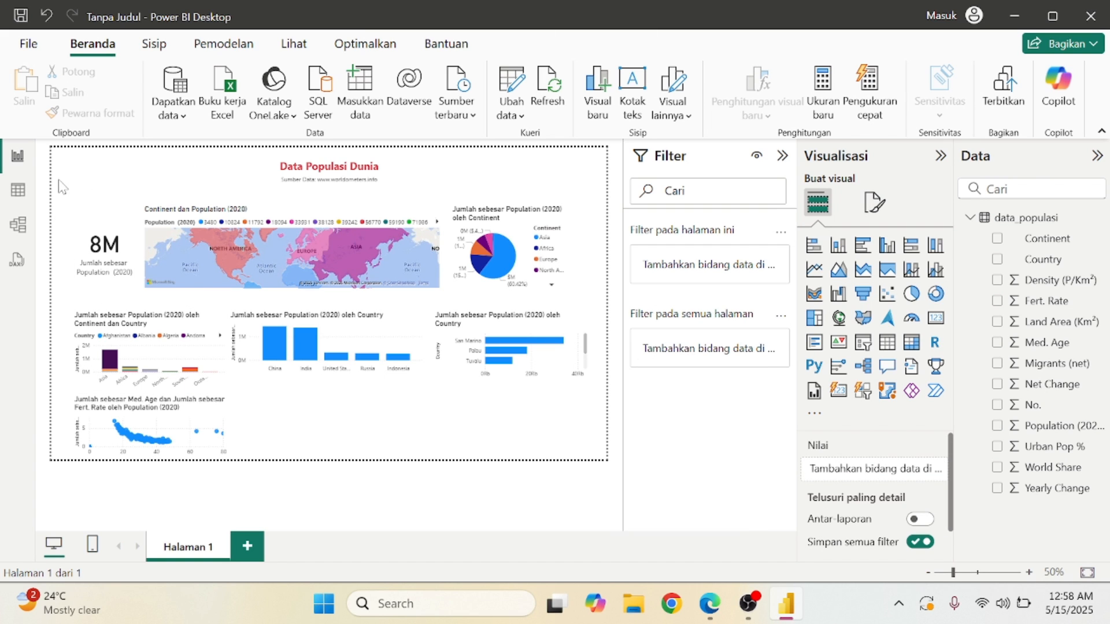
Select every visual on the page and nudge them with the arrow keys.
drag(57, 188, 618, 468)
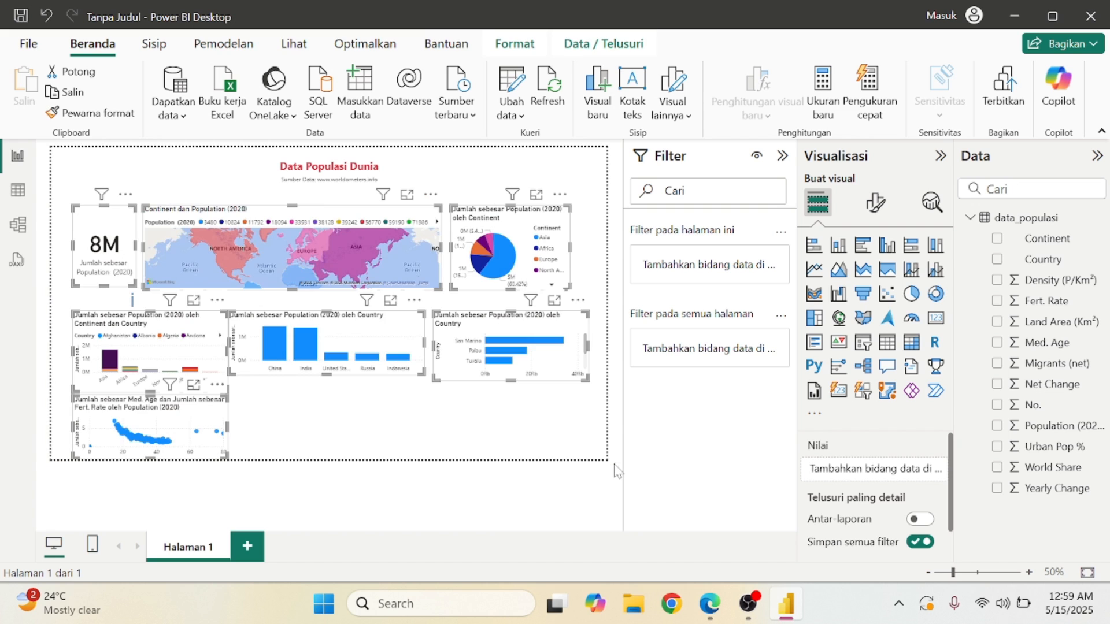
key(Up)
key(Up)
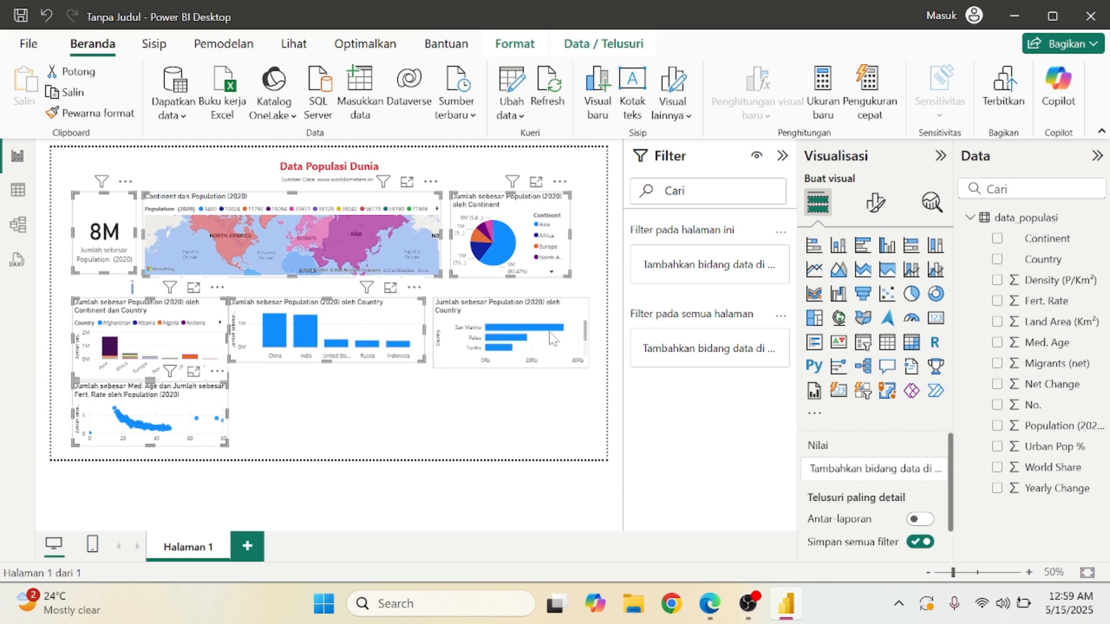
key(Down)
key(Down)
Move the row of three bar charts up together just below the map and pie.
click(550, 332)
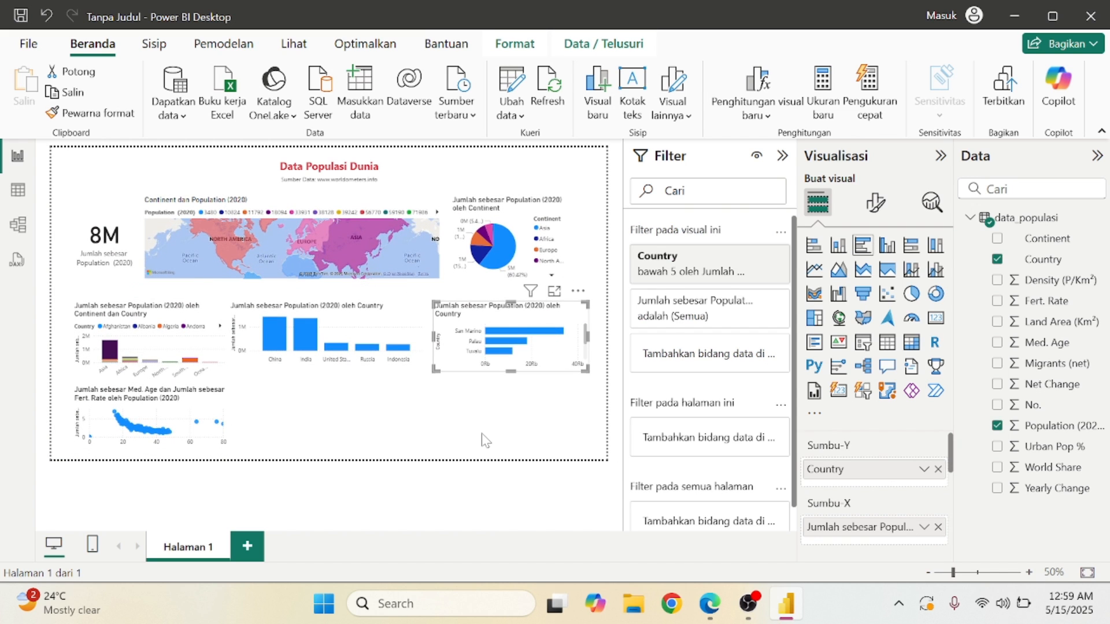
click(482, 435)
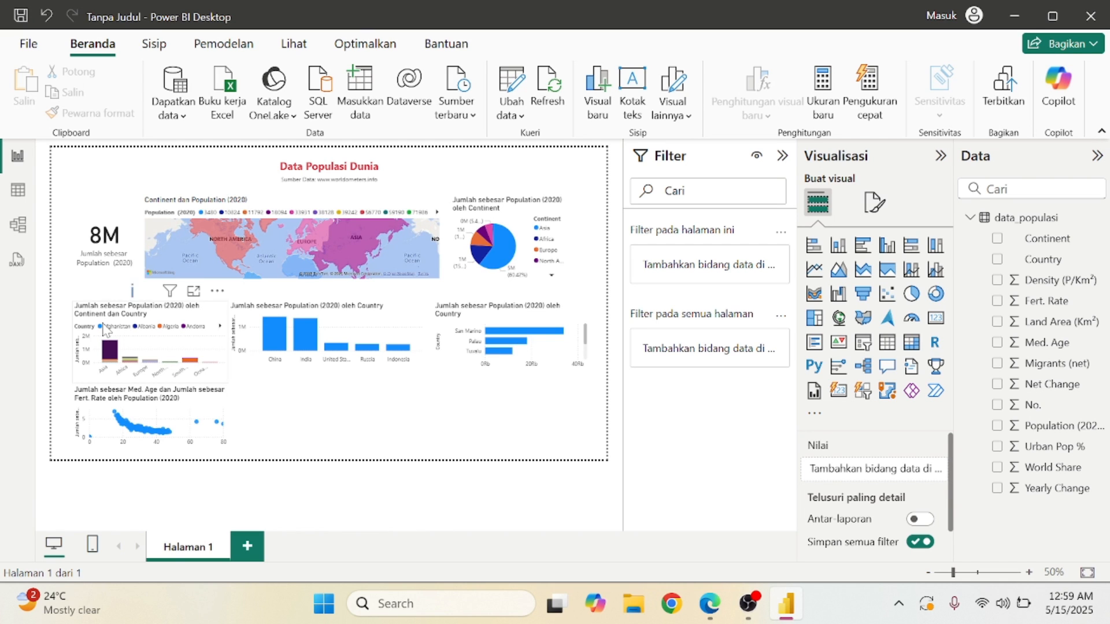
drag(56, 293, 610, 397)
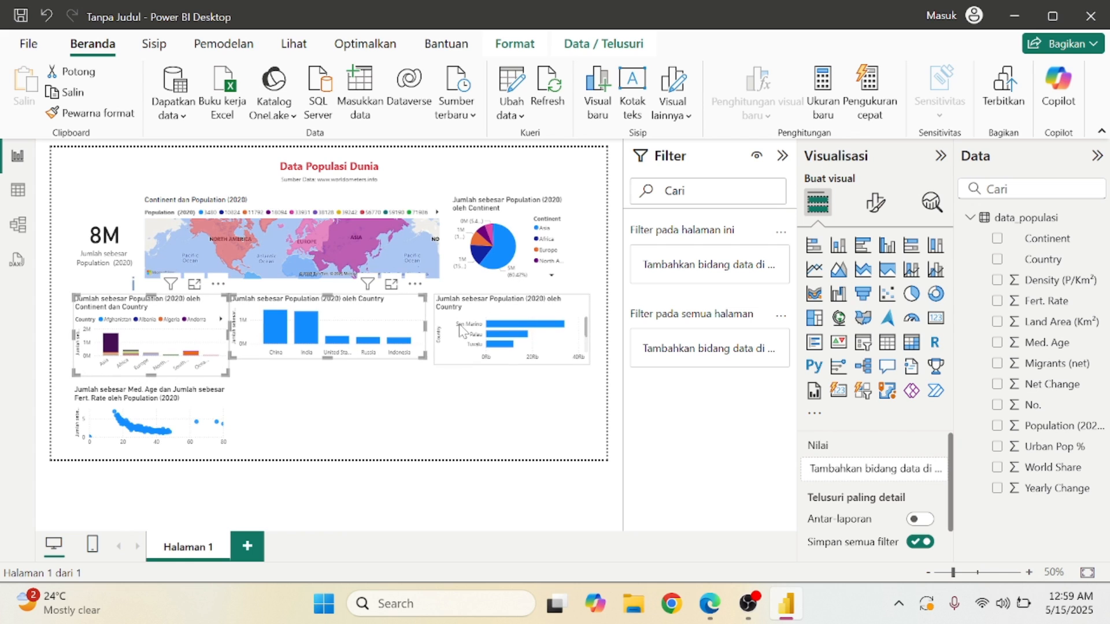
drag(459, 324, 458, 323)
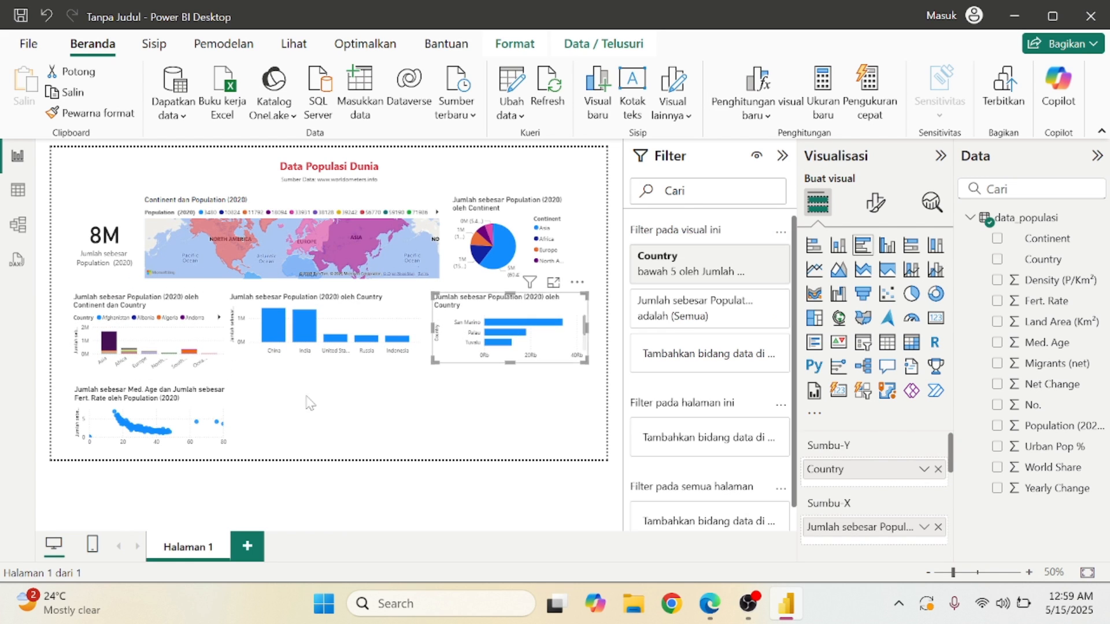
click(310, 401)
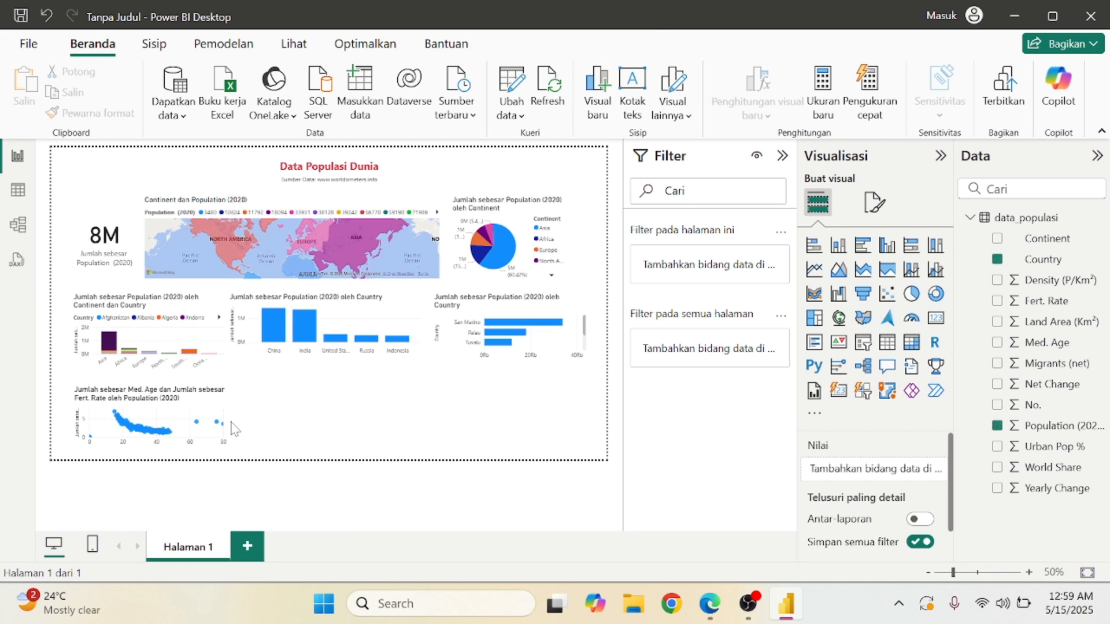
click(132, 434)
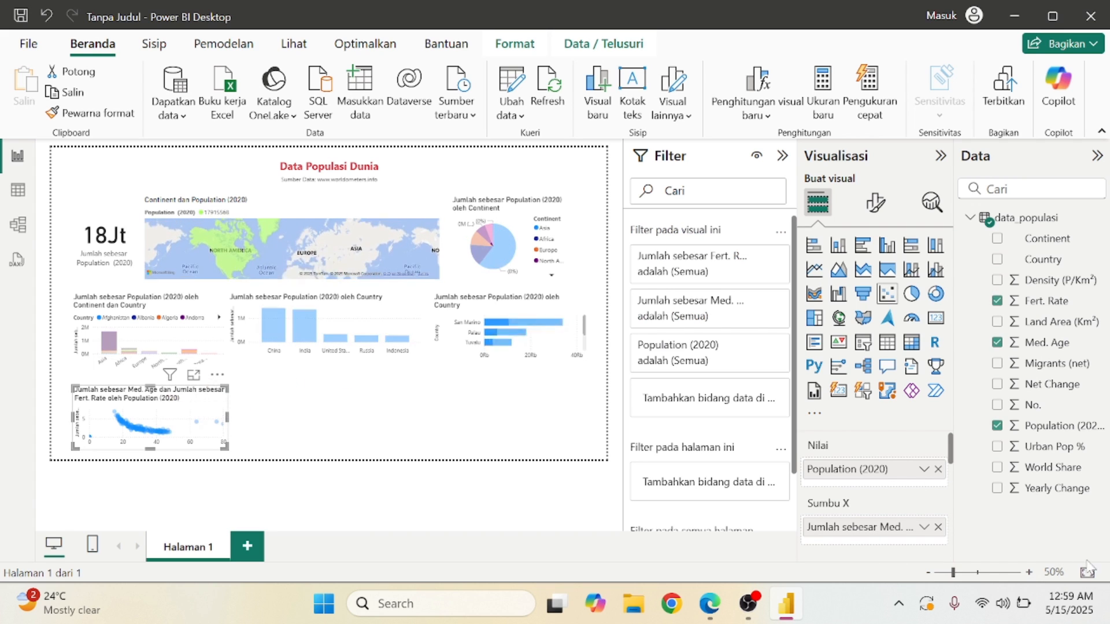
click(1029, 572)
click(1030, 572)
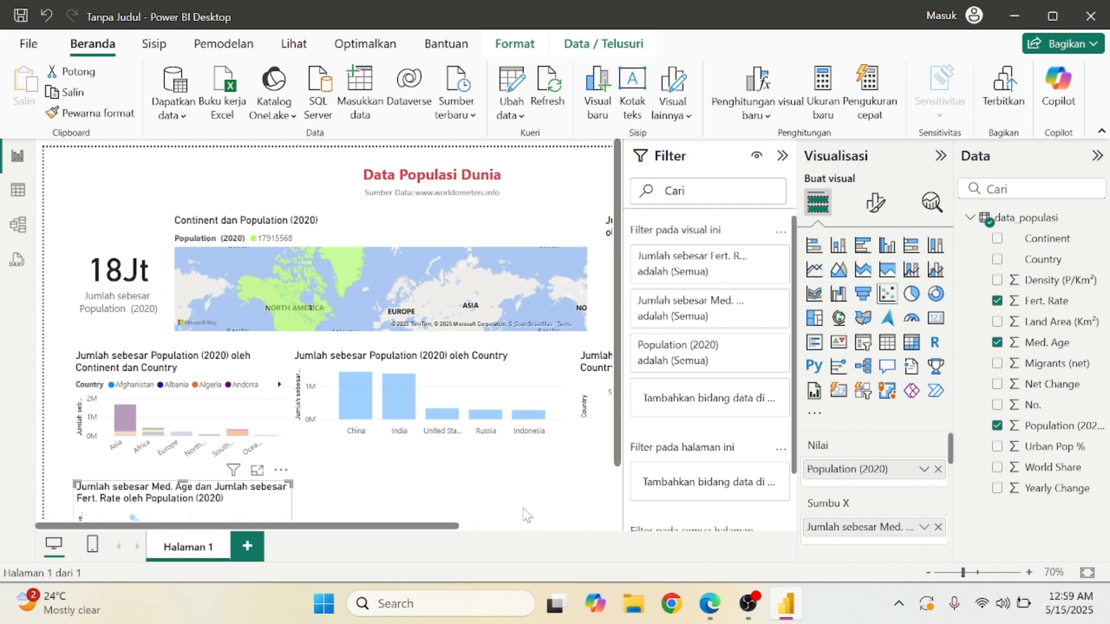
scroll(509, 399, down, 1)
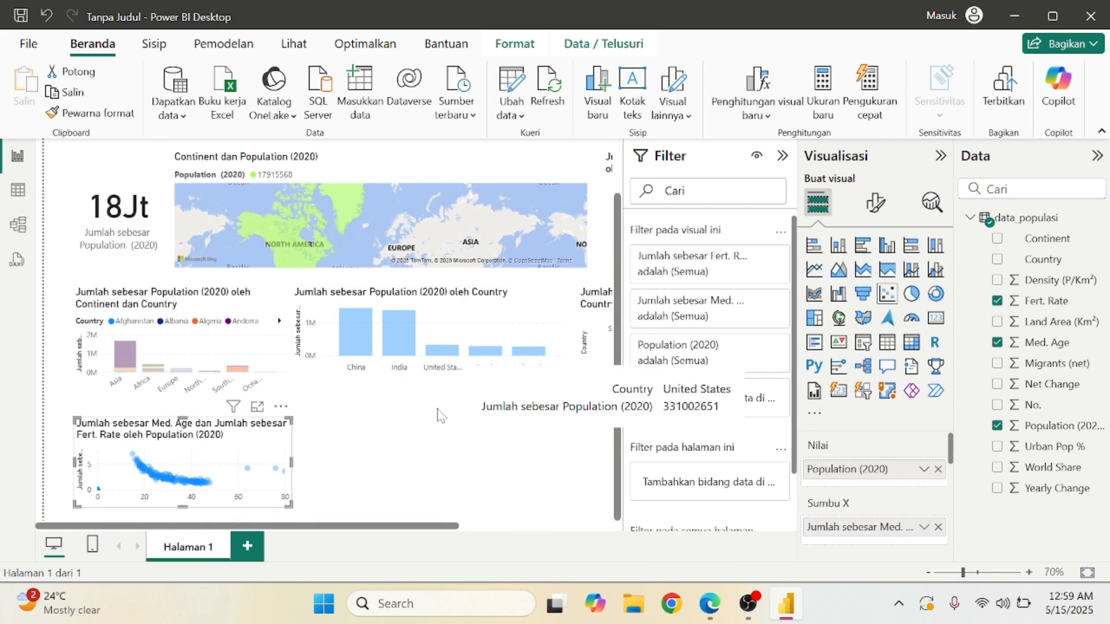
click(360, 324)
click(360, 324)
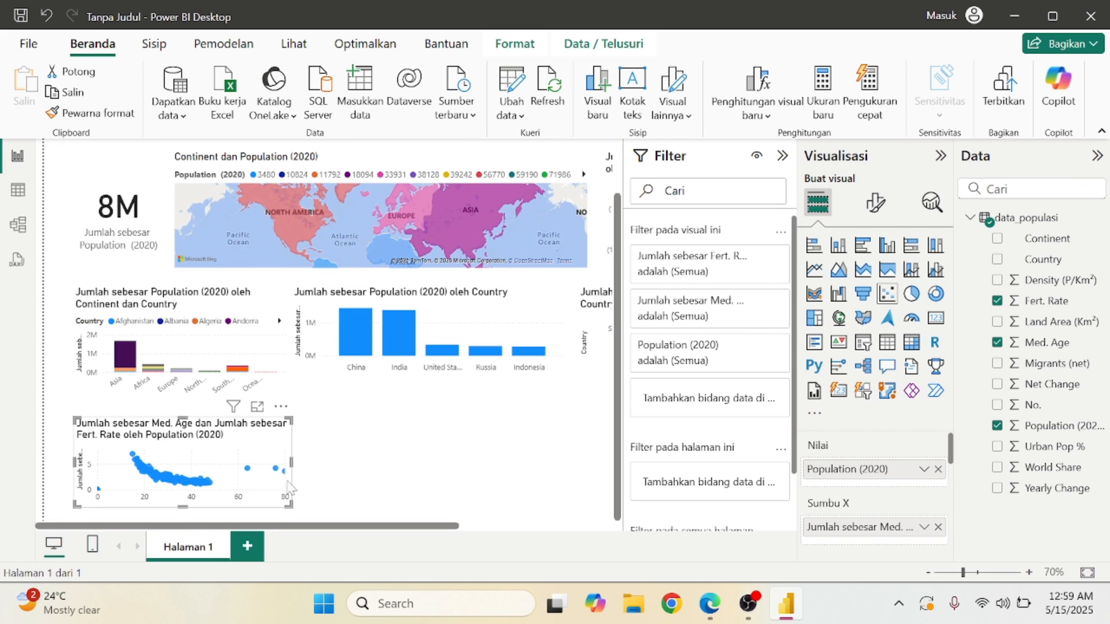
mouse_move(152, 478)
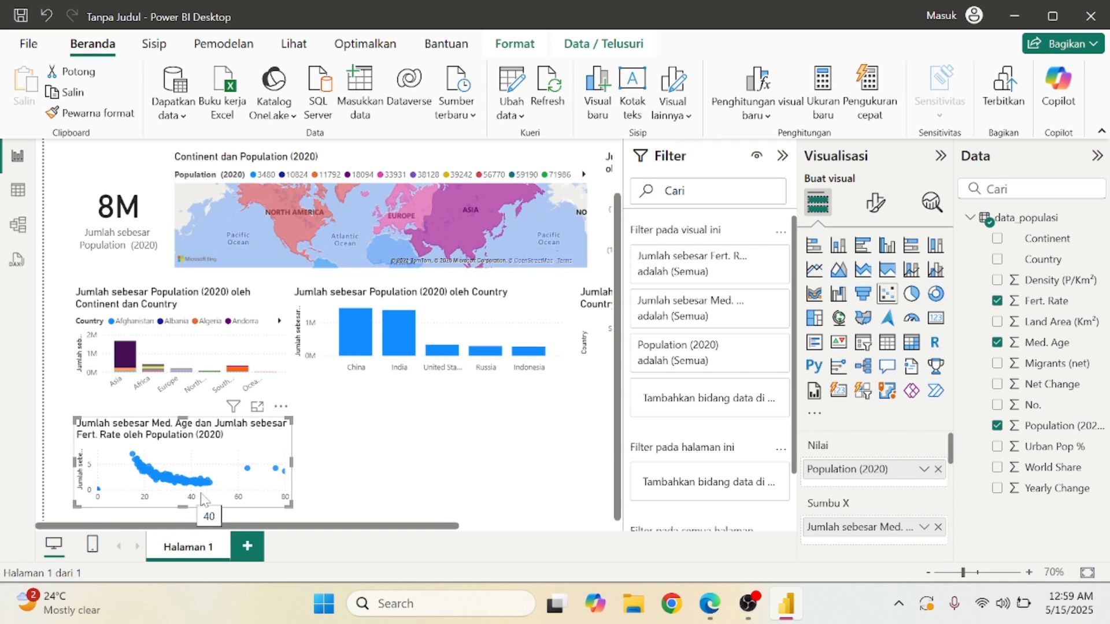
scroll(371, 504, down, 6)
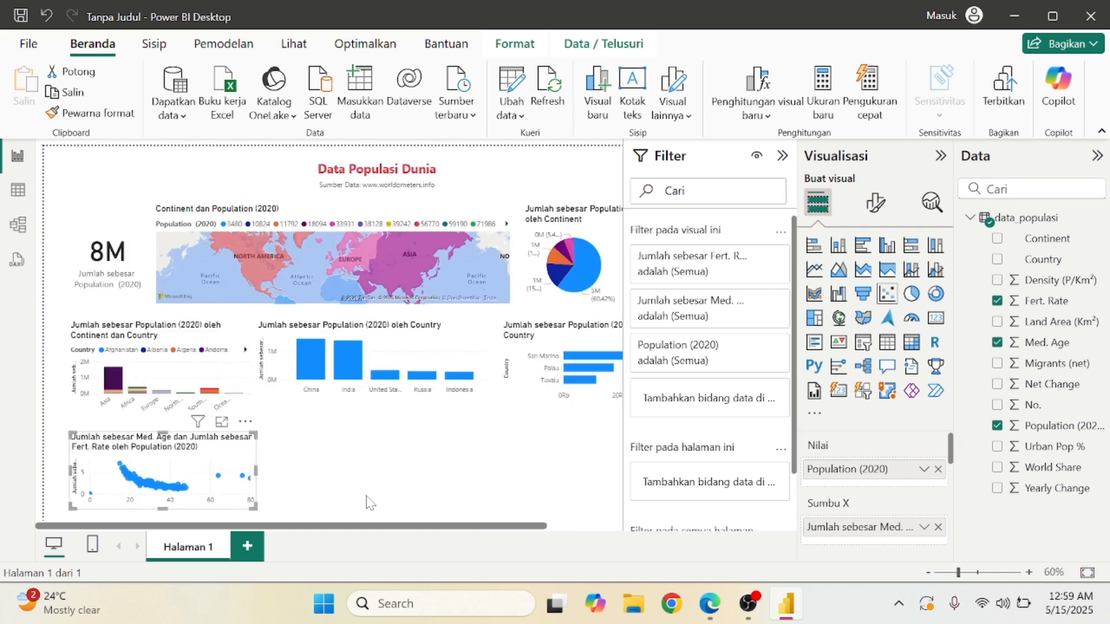
scroll(350, 334, up, 5)
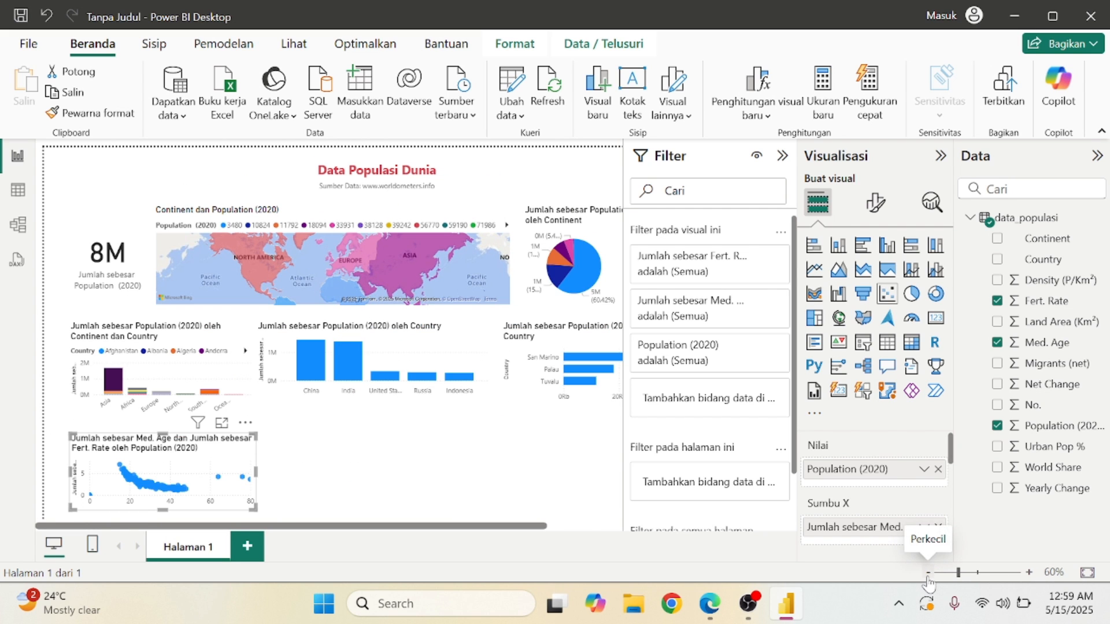
click(712, 607)
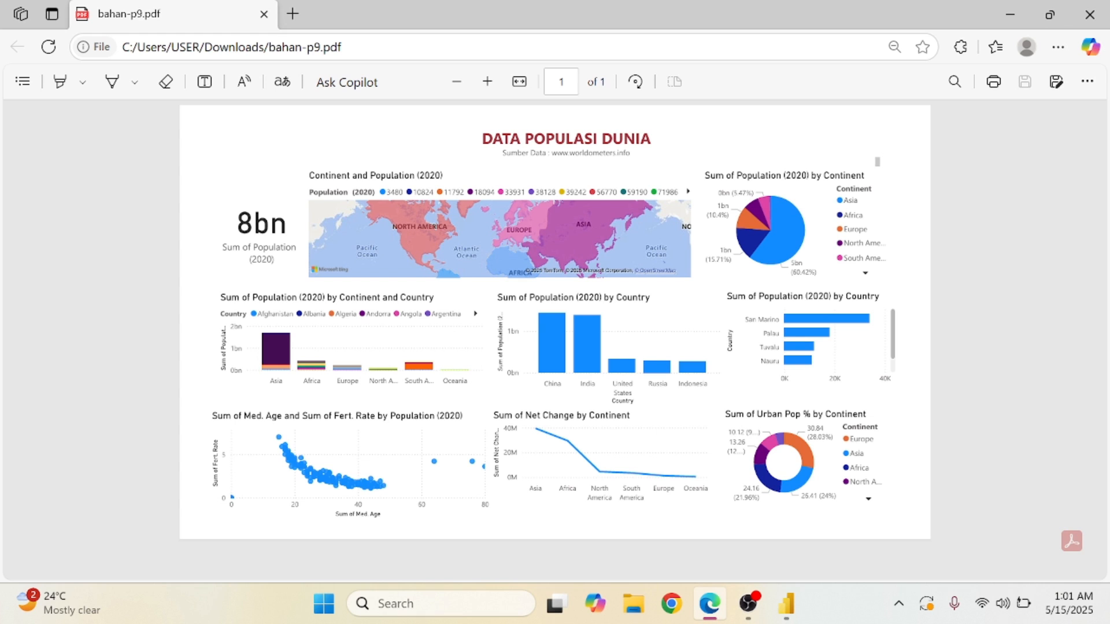
Add a line chart of Net Change broken down by Continent.
click(786, 604)
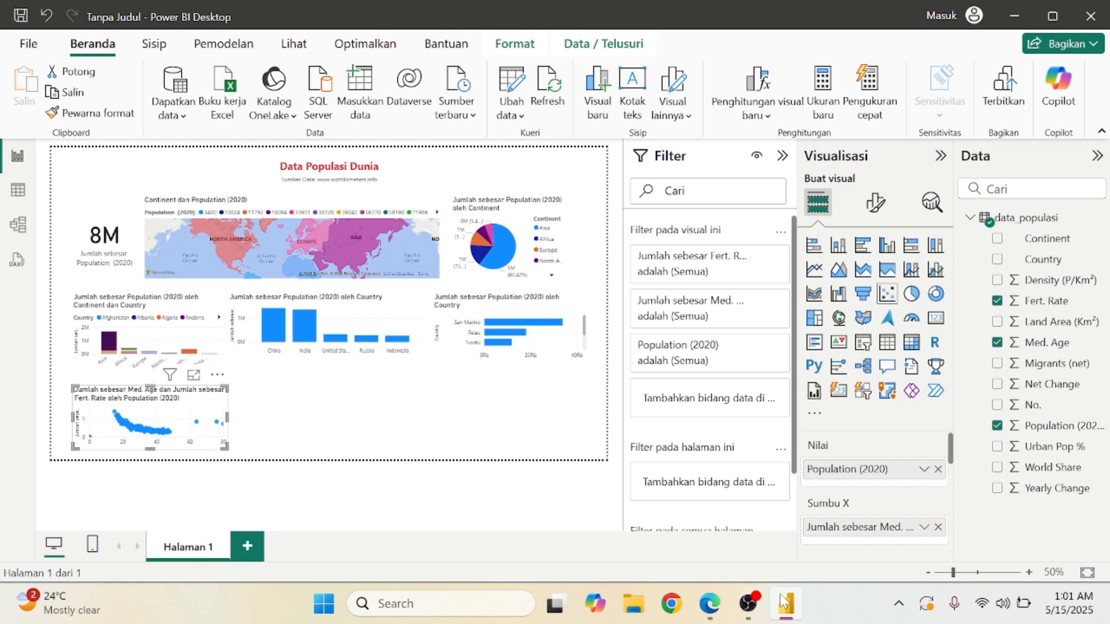
click(574, 384)
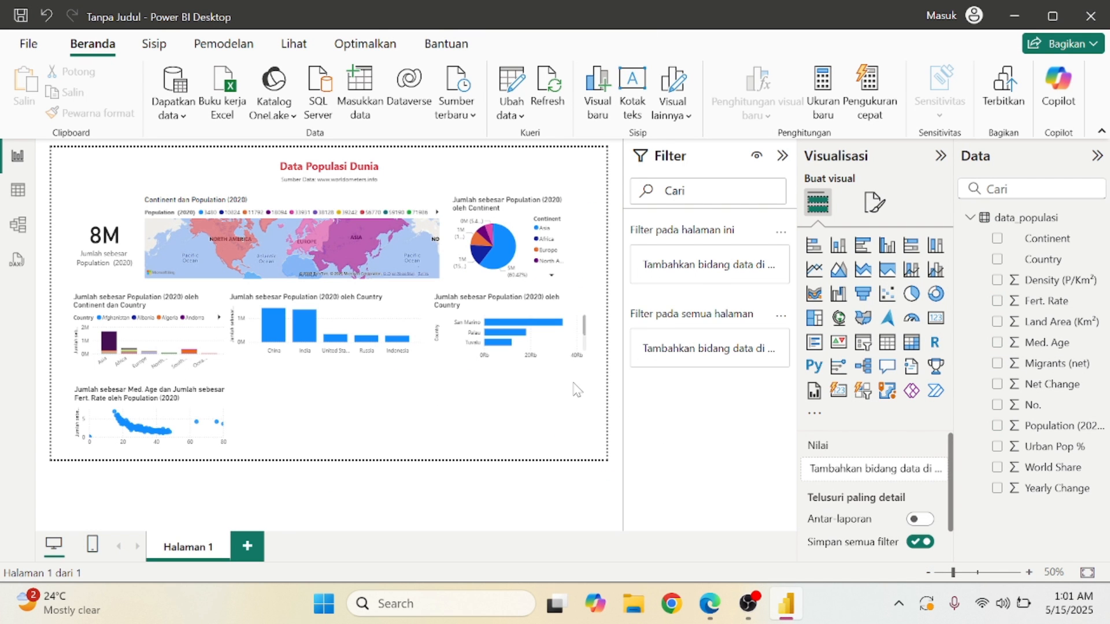
click(814, 270)
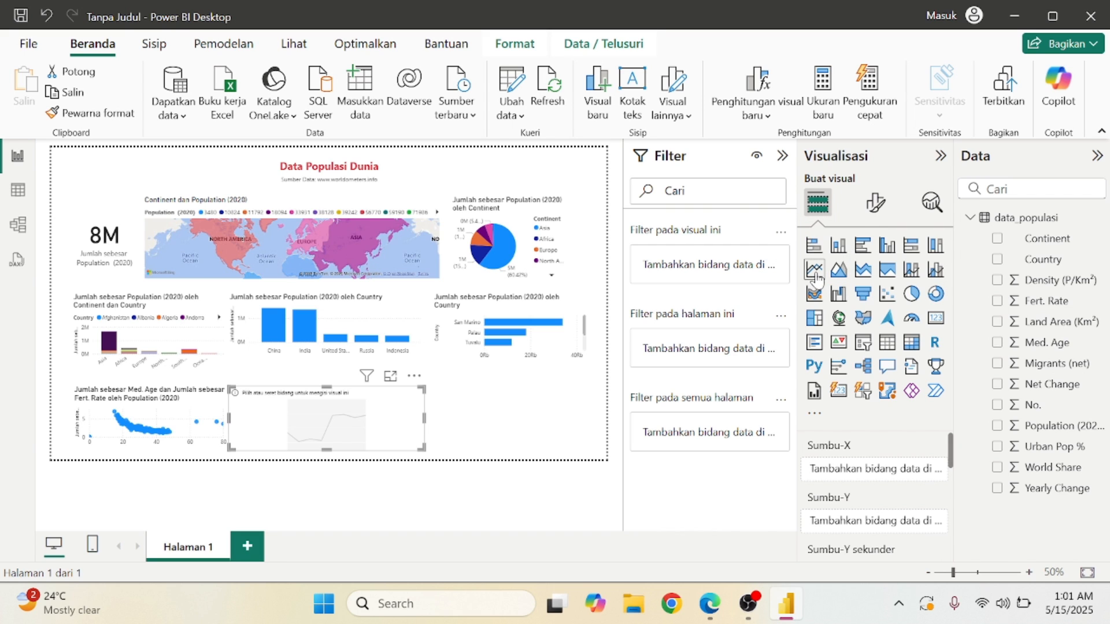
scroll(893, 512, down, 2)
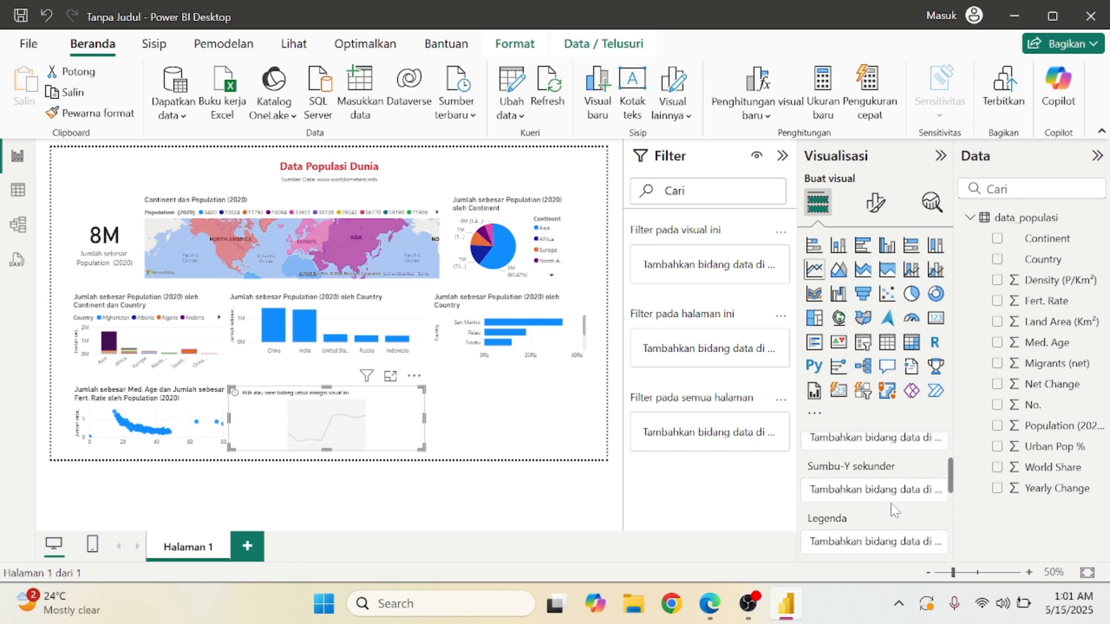
scroll(895, 511, up, 2)
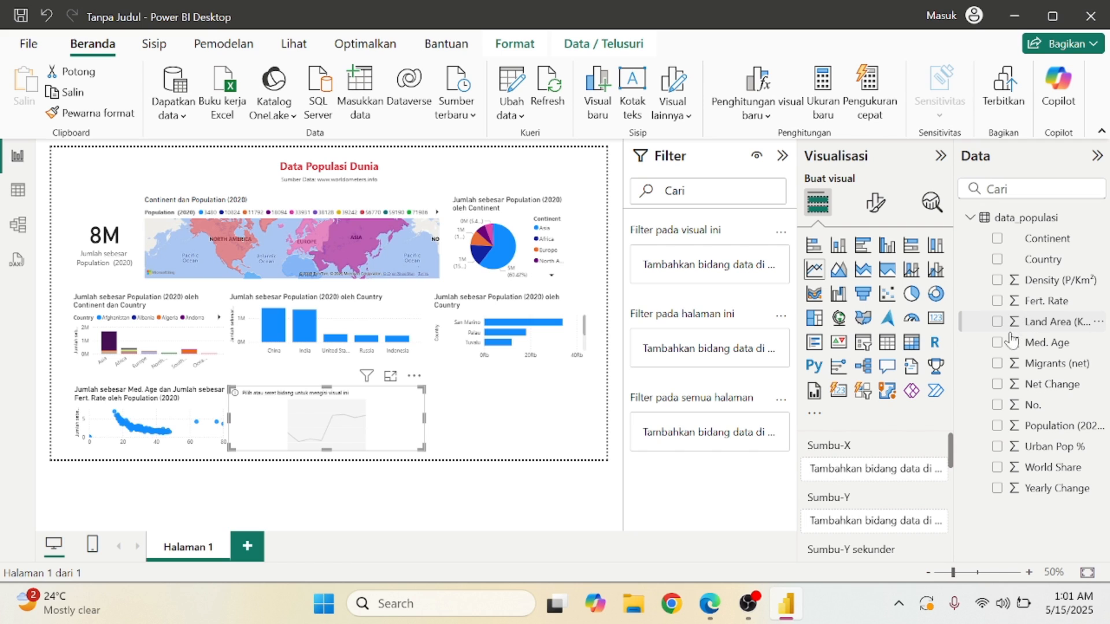
click(998, 385)
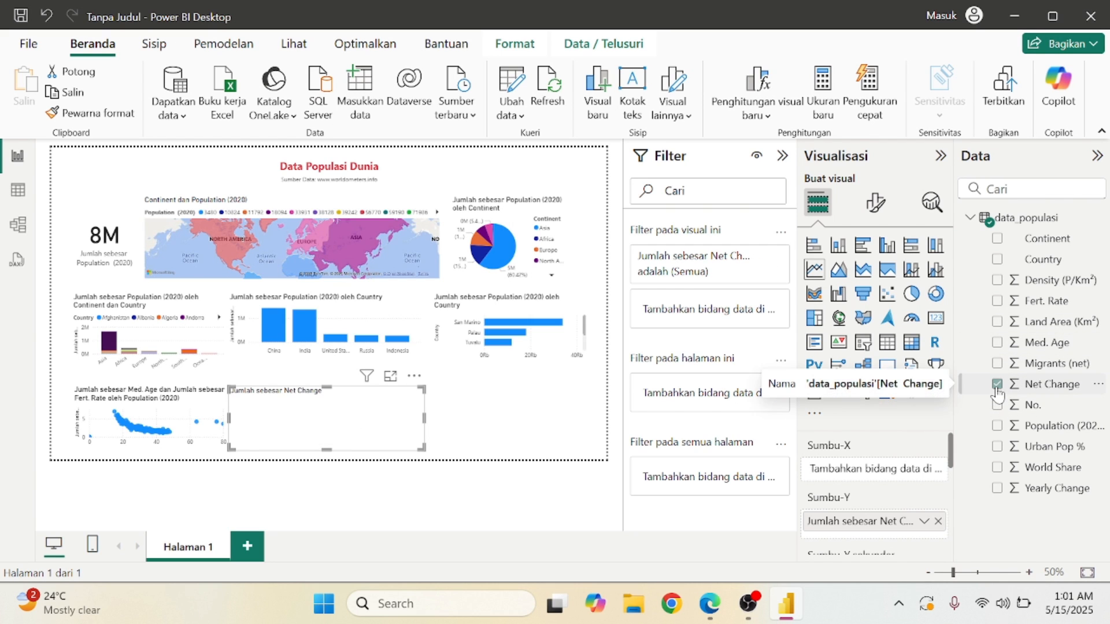
click(997, 239)
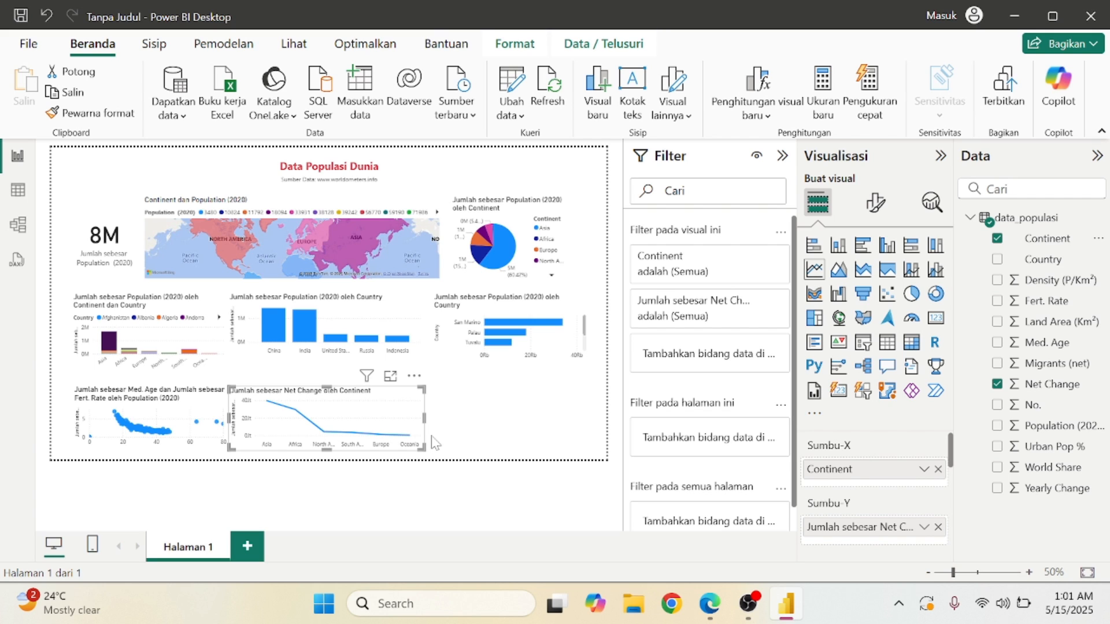
Shift the Net Change line chart slightly right and bring up bahan-p9.pdf for comparison.
mouse_move(368, 441)
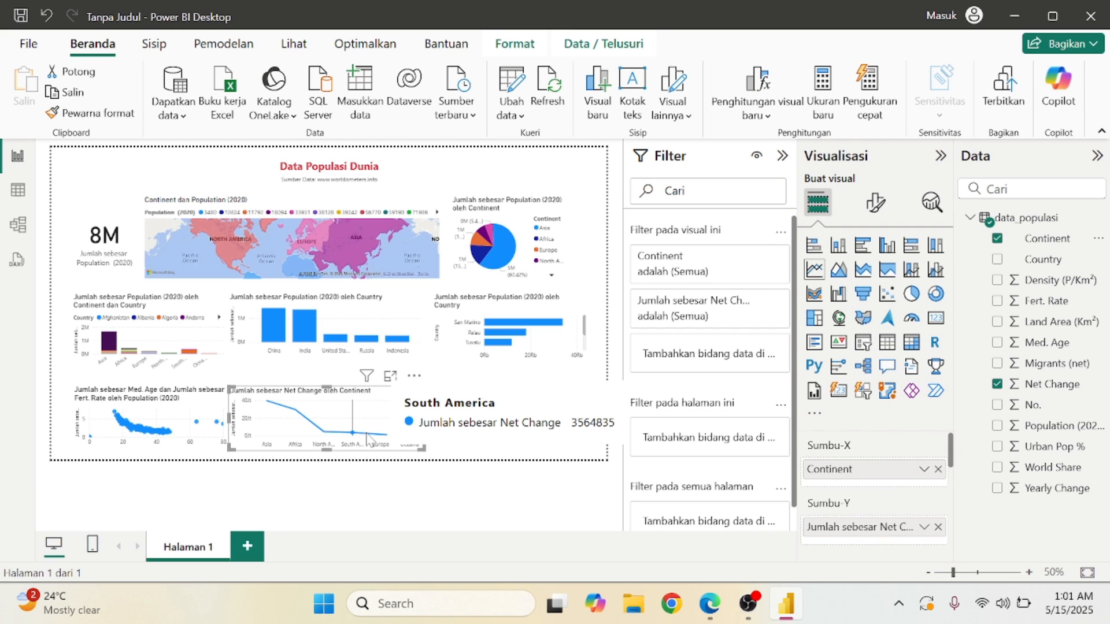
mouse_move(276, 449)
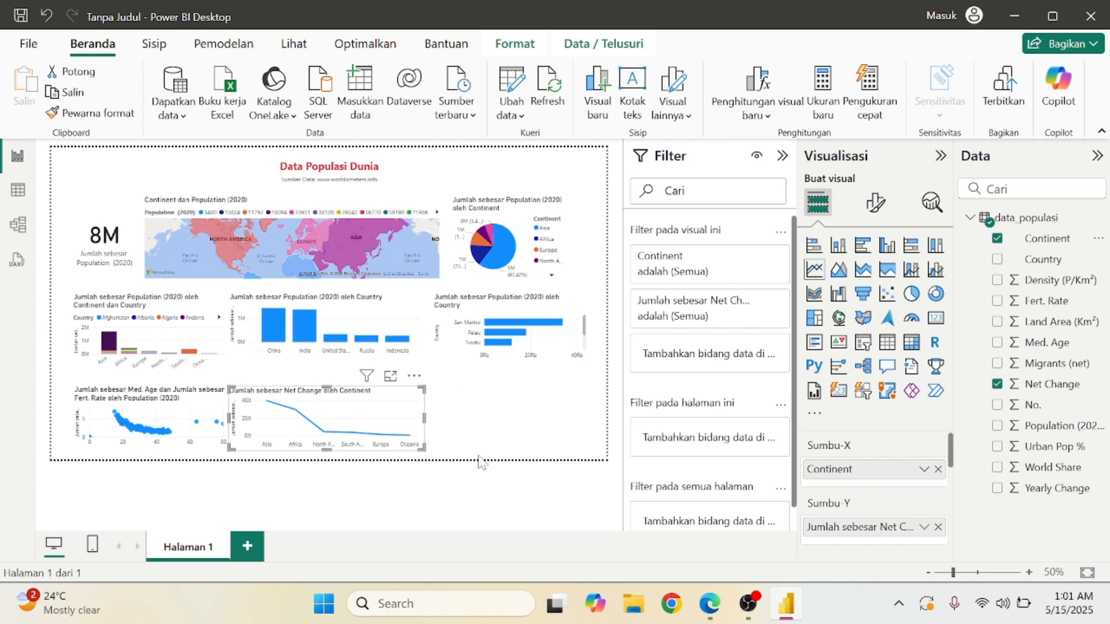
drag(401, 401, 415, 397)
click(547, 427)
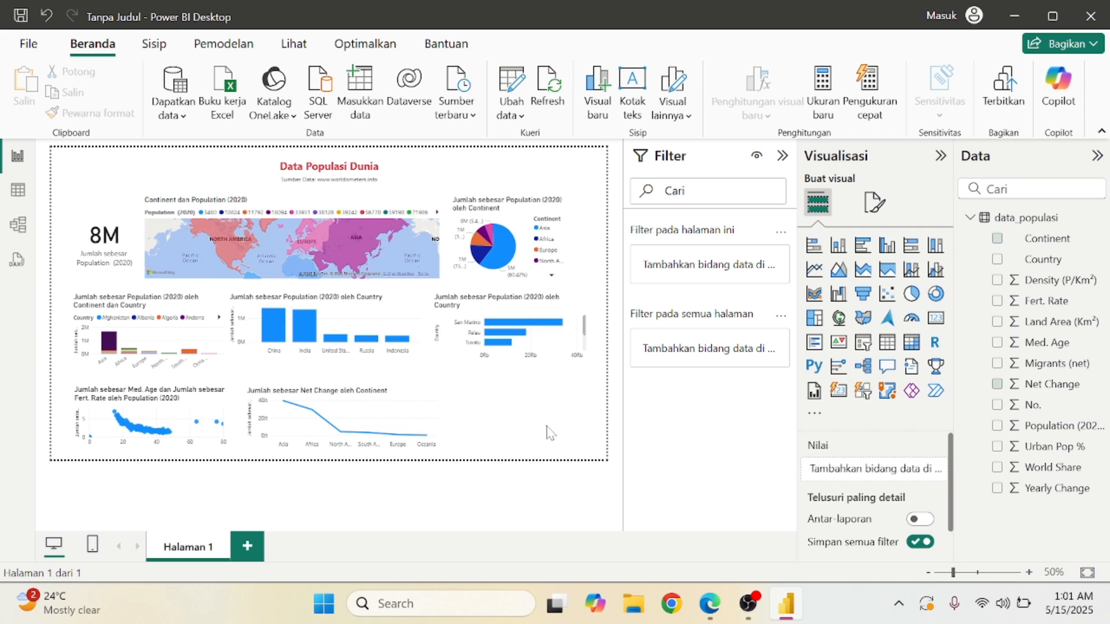
click(707, 604)
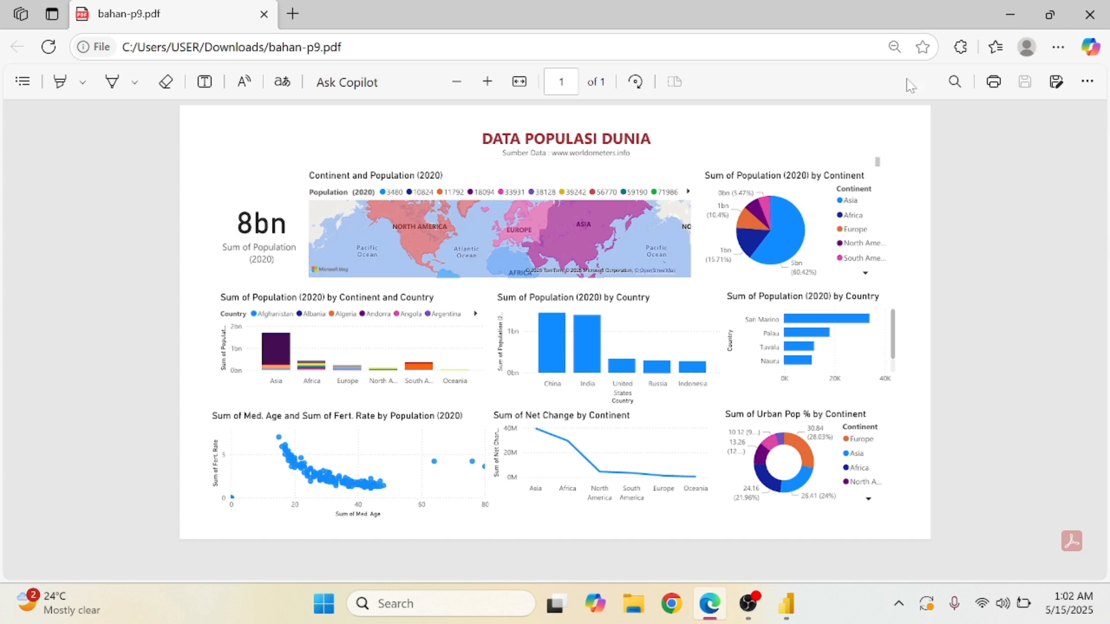
Add a donut chart of Urban Pop % split by Continent, checking the reference PDF.
click(1018, 15)
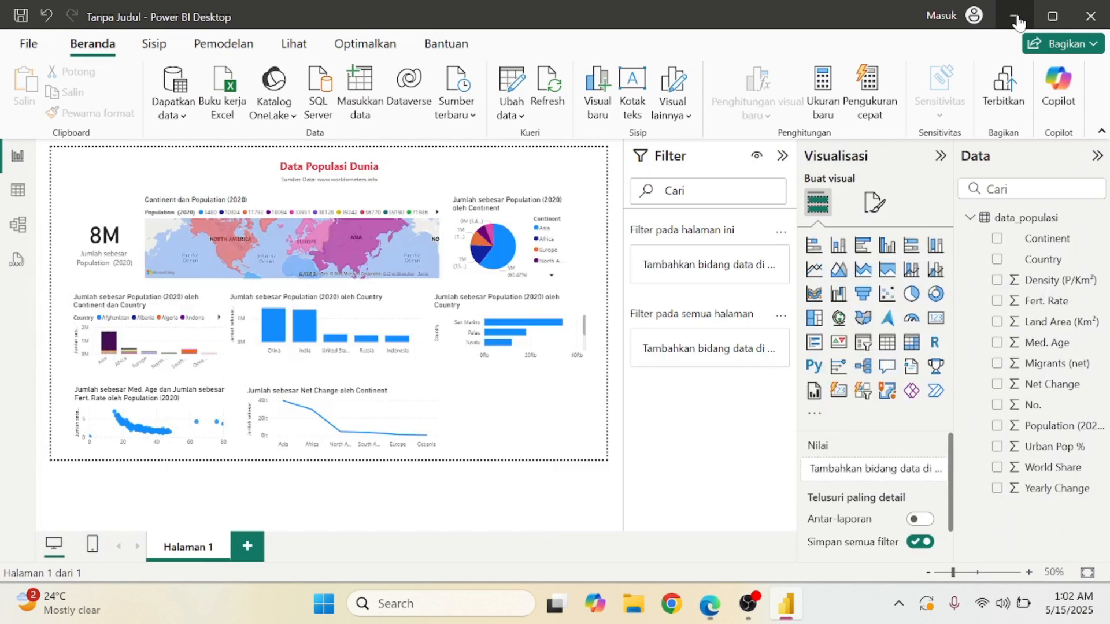
click(938, 297)
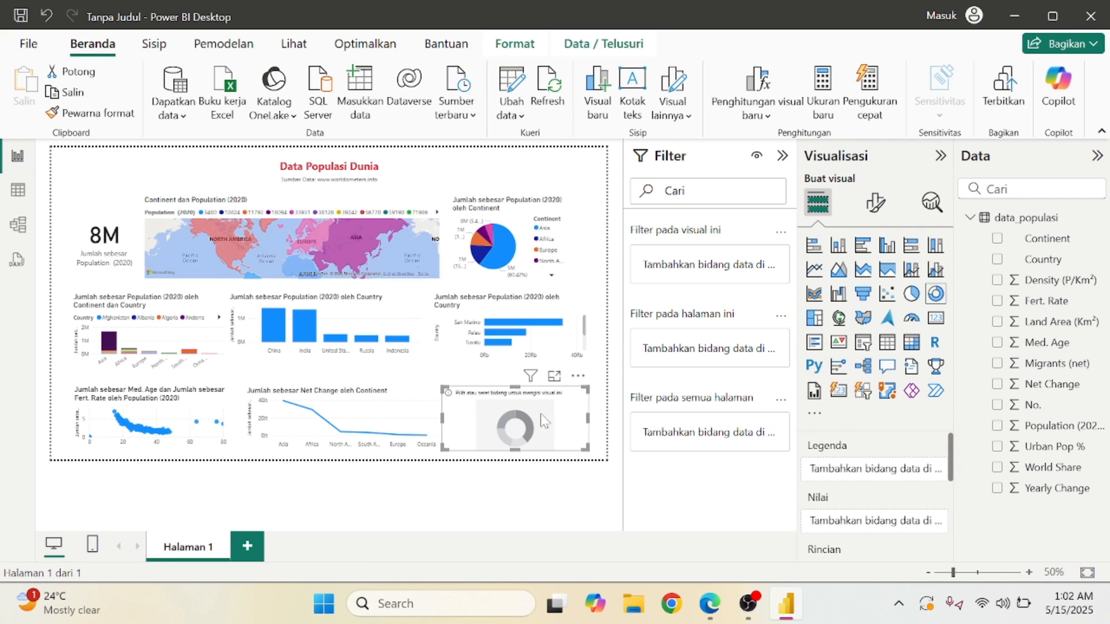
click(997, 447)
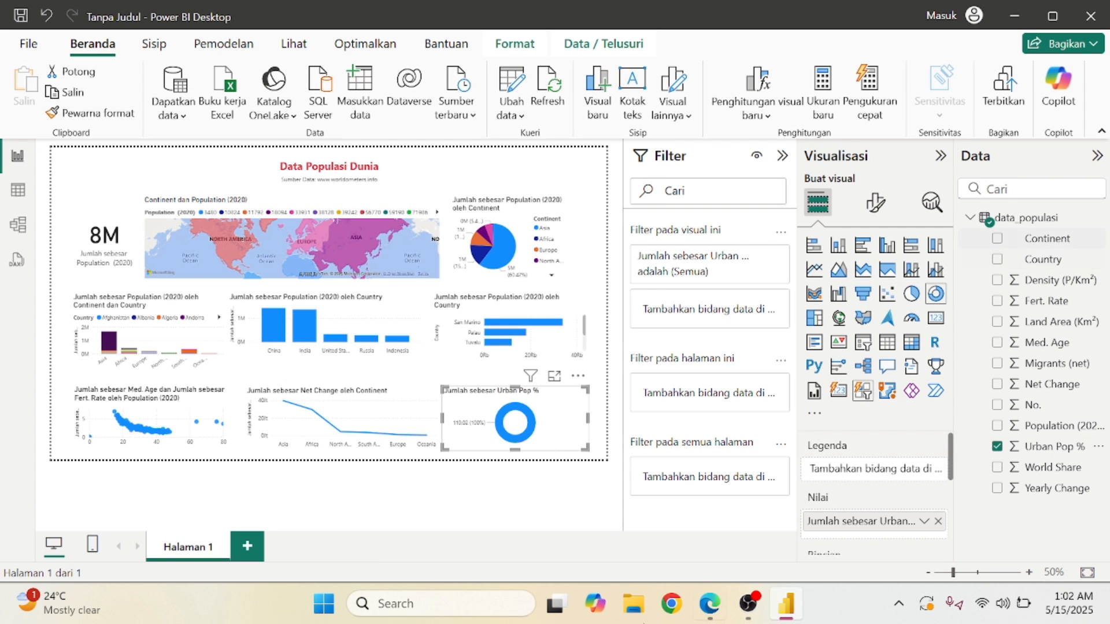
click(720, 606)
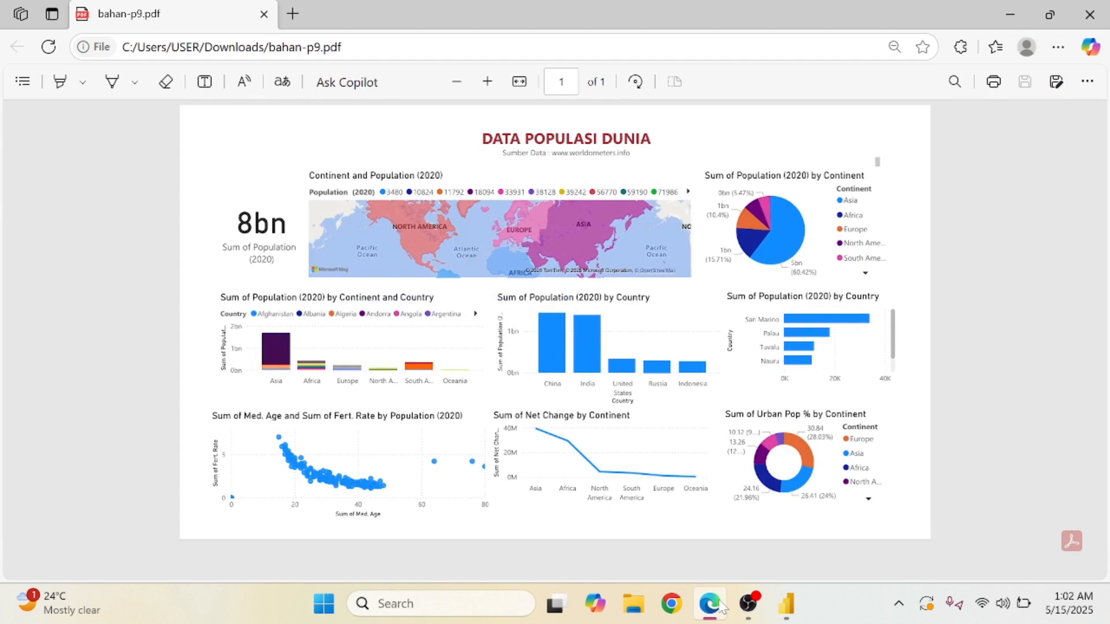
click(720, 606)
click(998, 242)
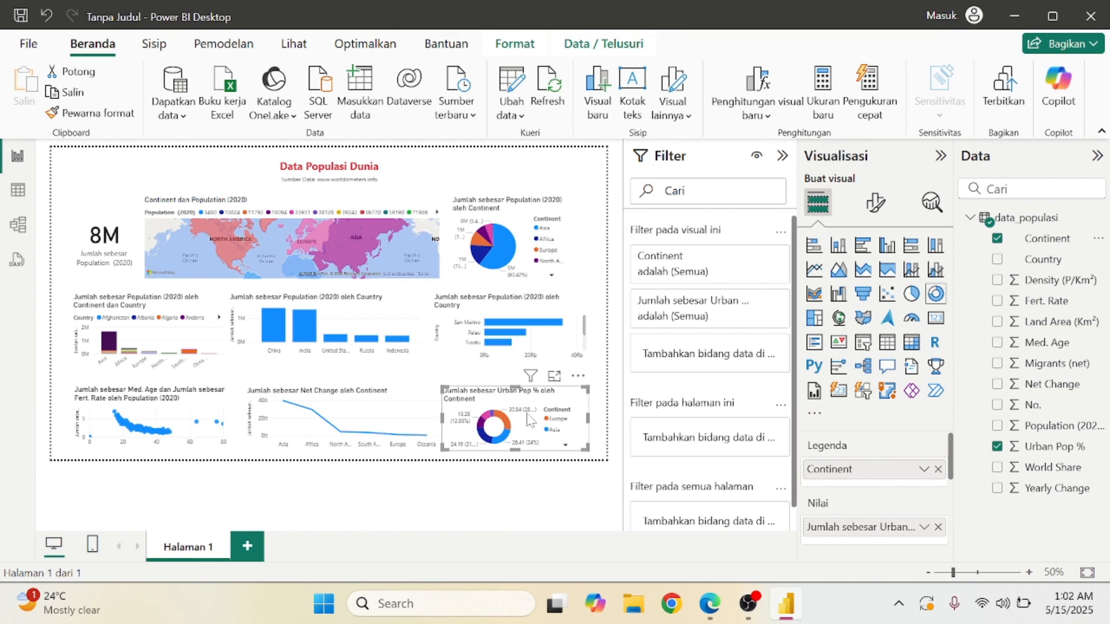
Move the donut chart slightly higher and stretch it taller toward the page bottom.
drag(515, 392, 518, 383)
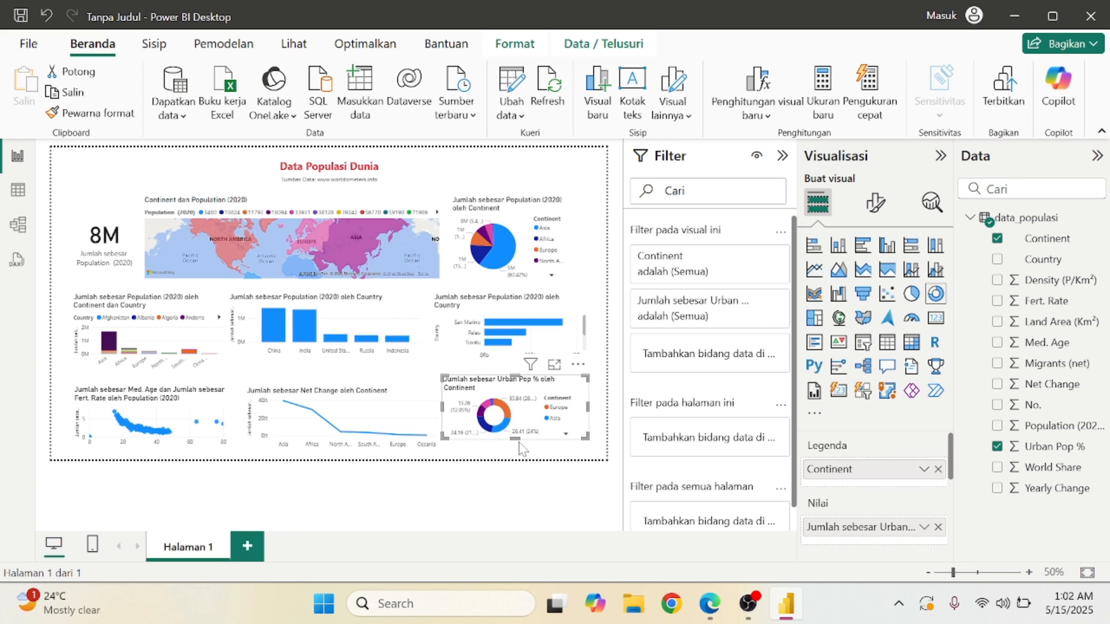
drag(517, 441, 519, 450)
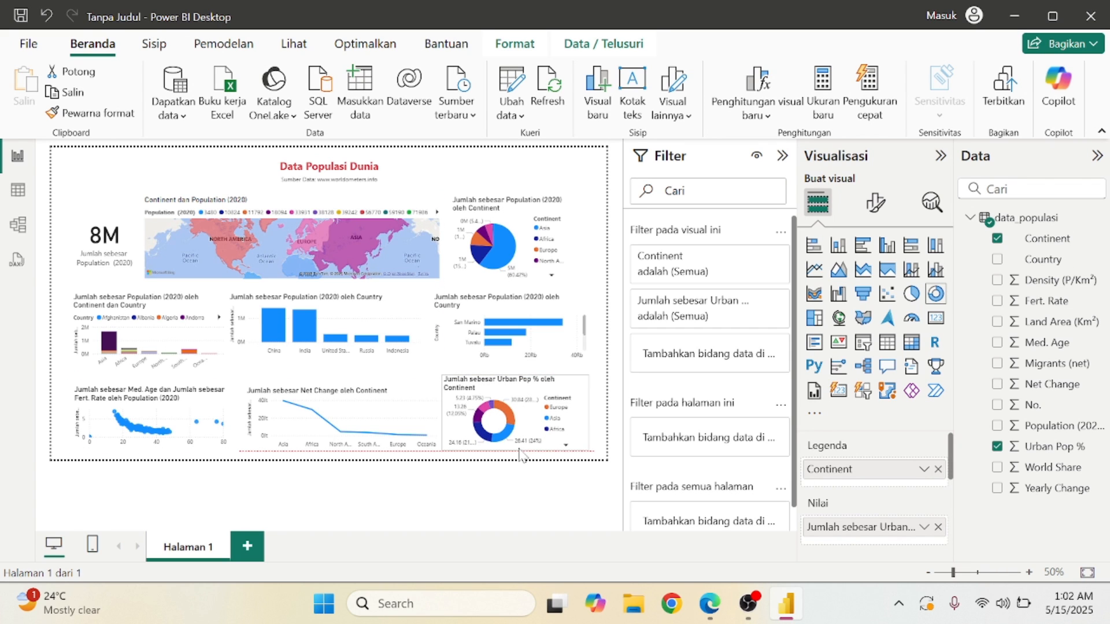
click(524, 496)
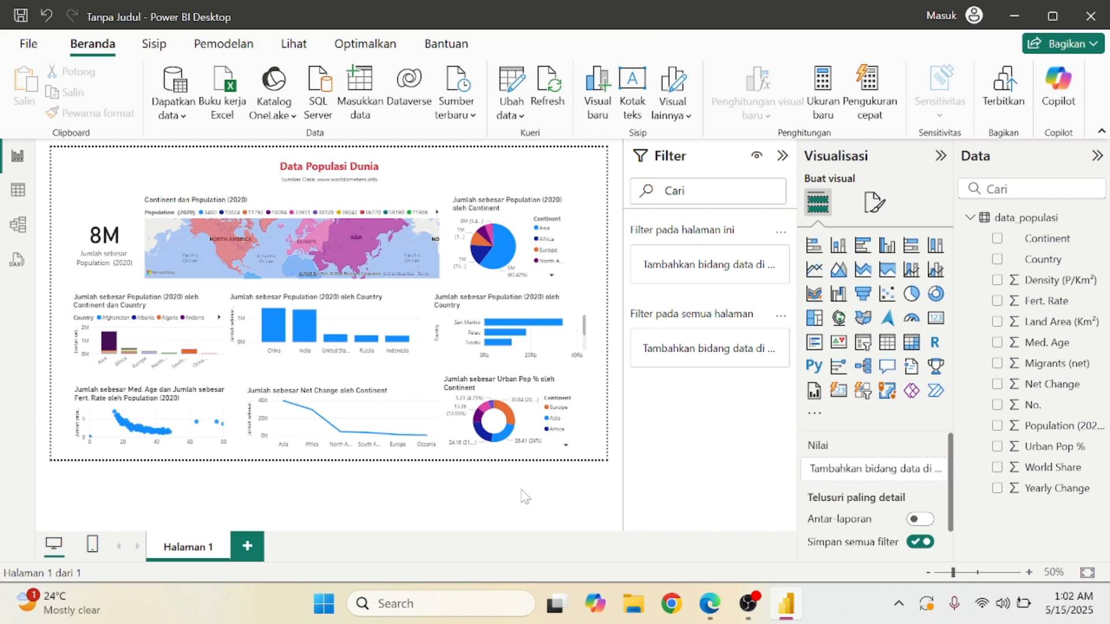
mouse_move(511, 419)
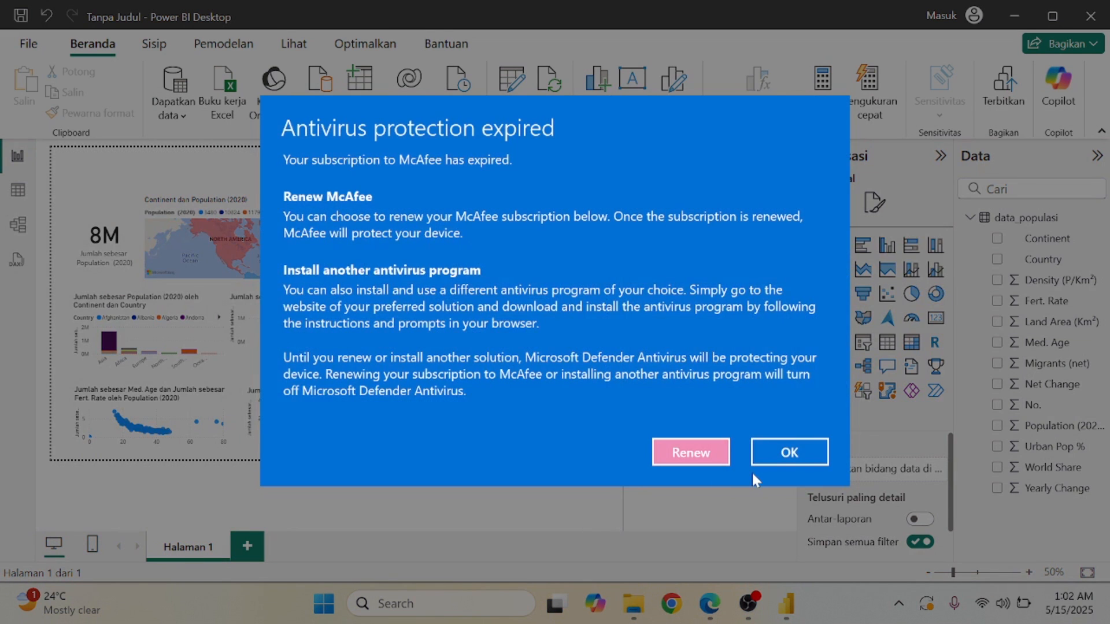
click(790, 453)
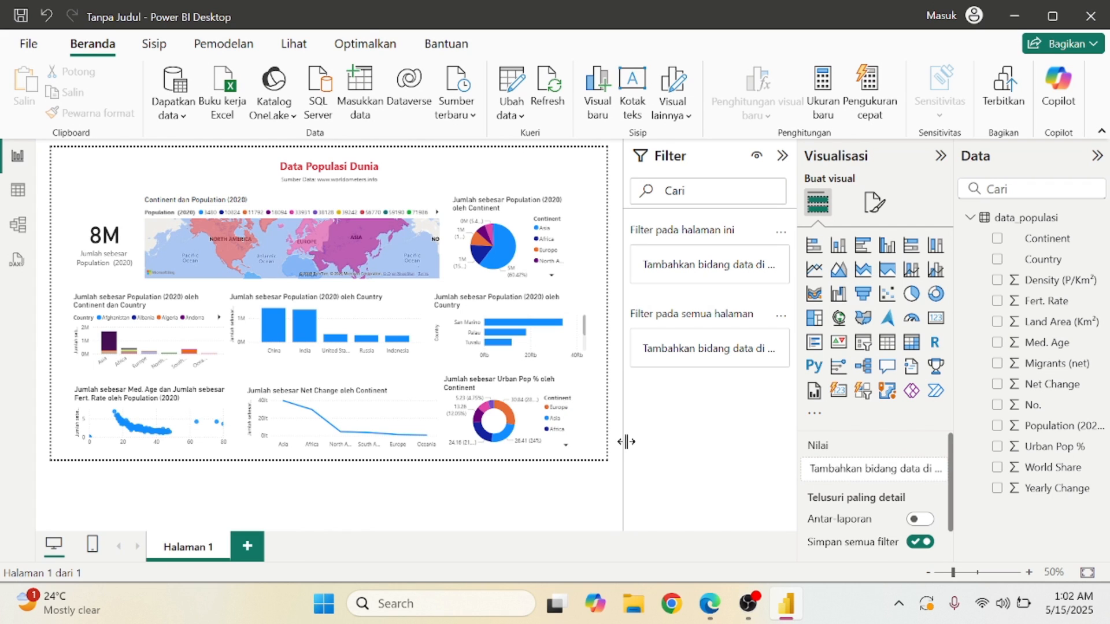
mouse_move(489, 417)
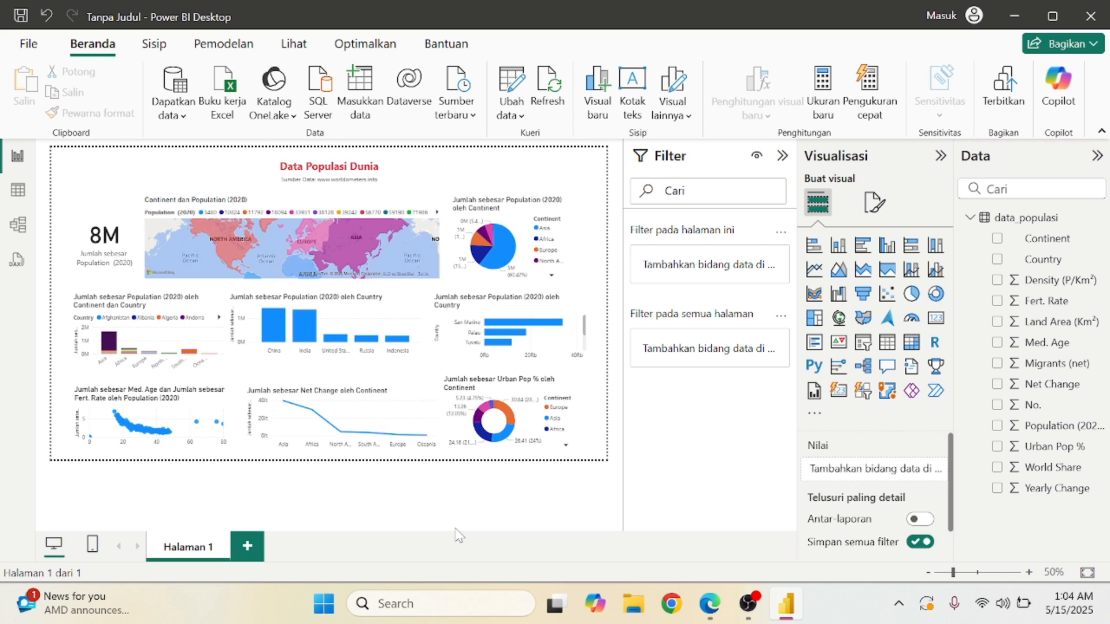
click(274, 334)
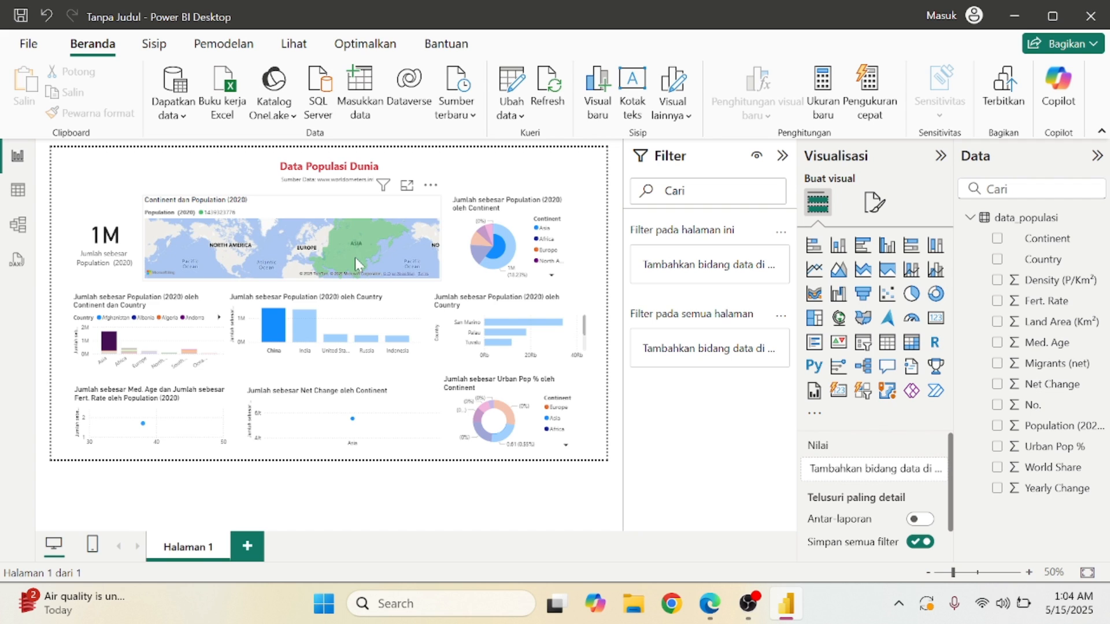
mouse_move(357, 257)
click(355, 253)
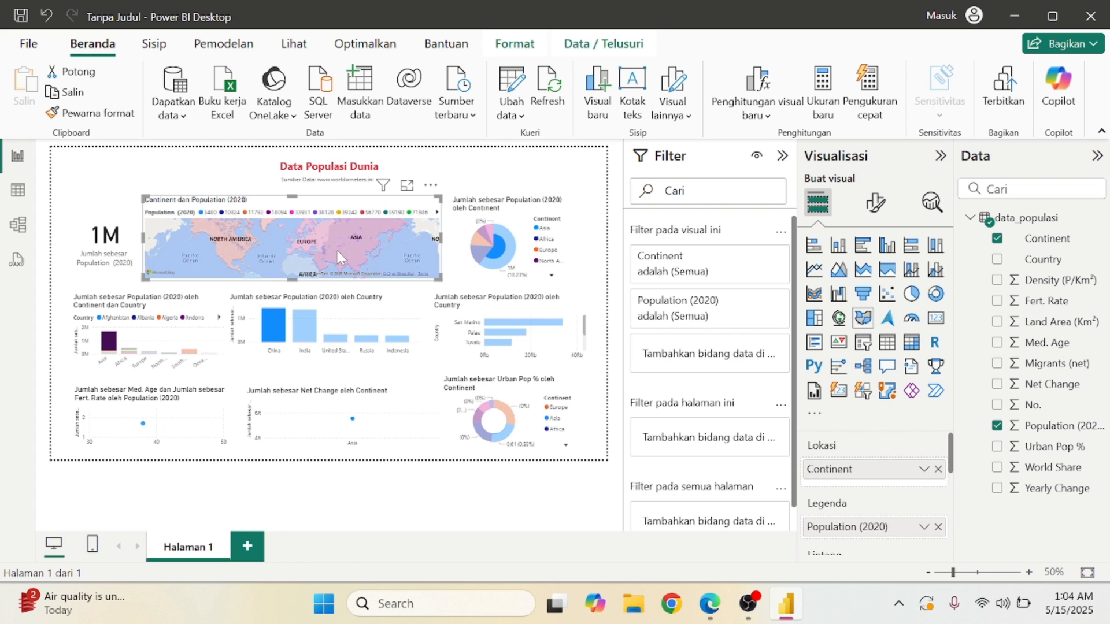
click(309, 242)
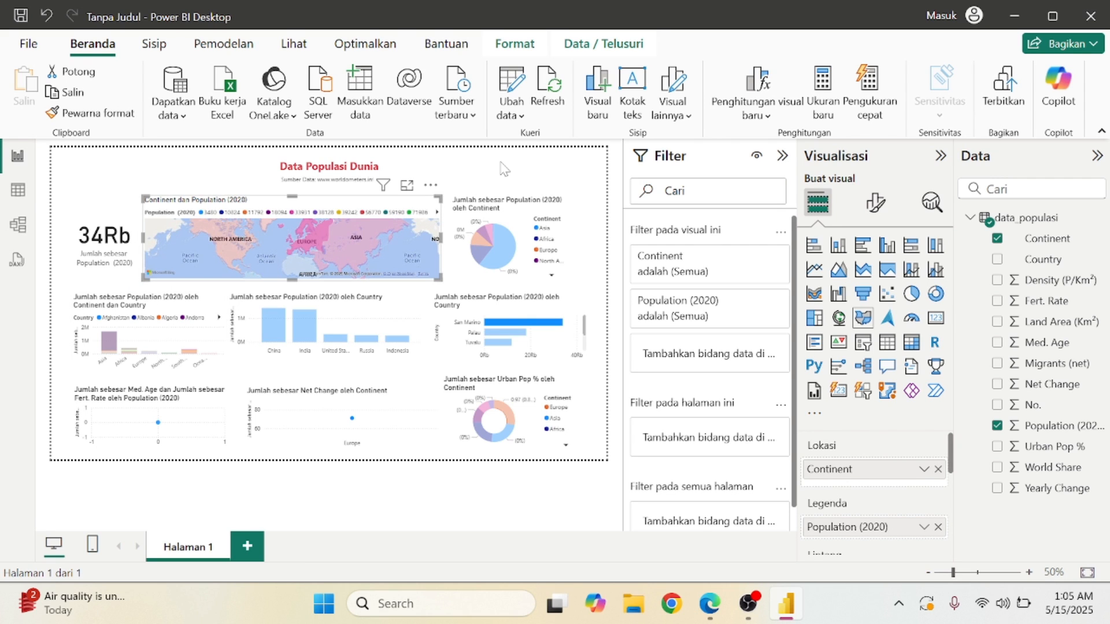
click(359, 251)
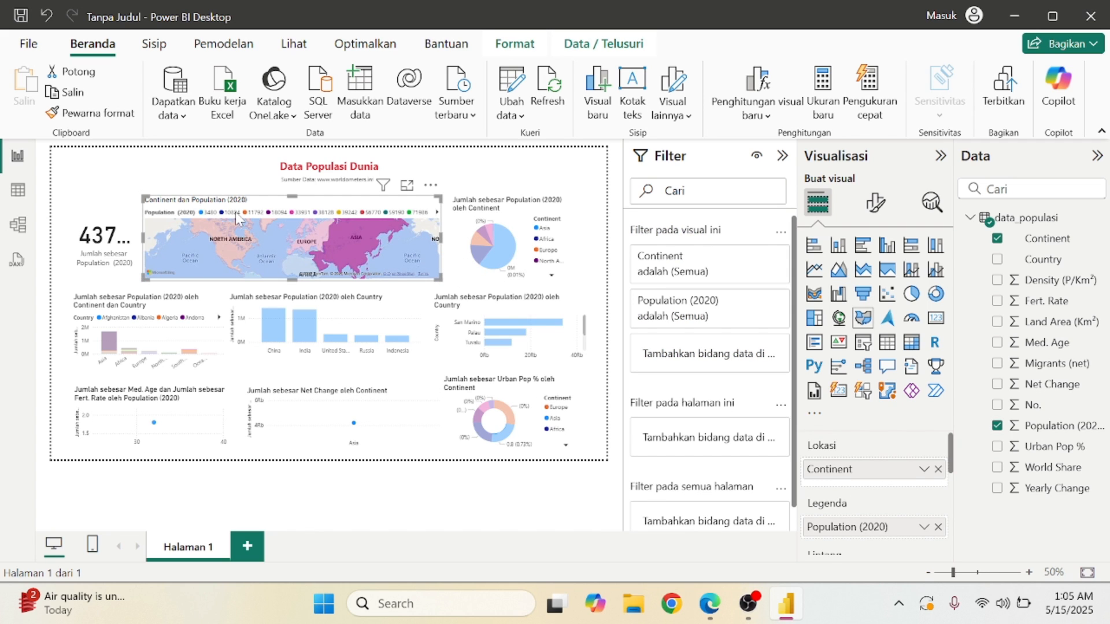
double_click(230, 252)
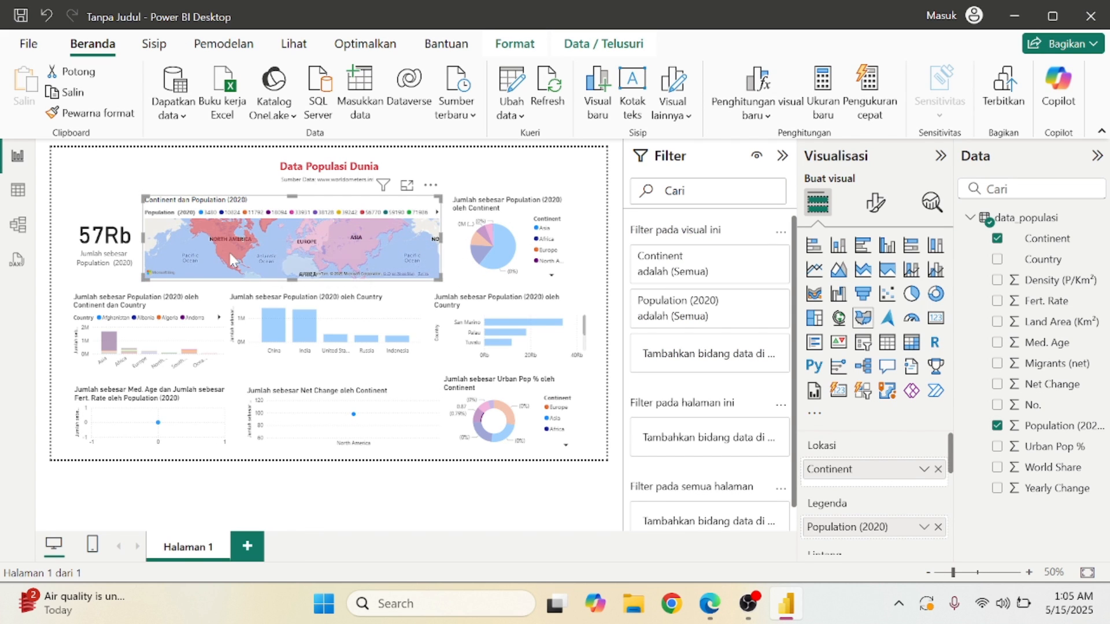
click(342, 243)
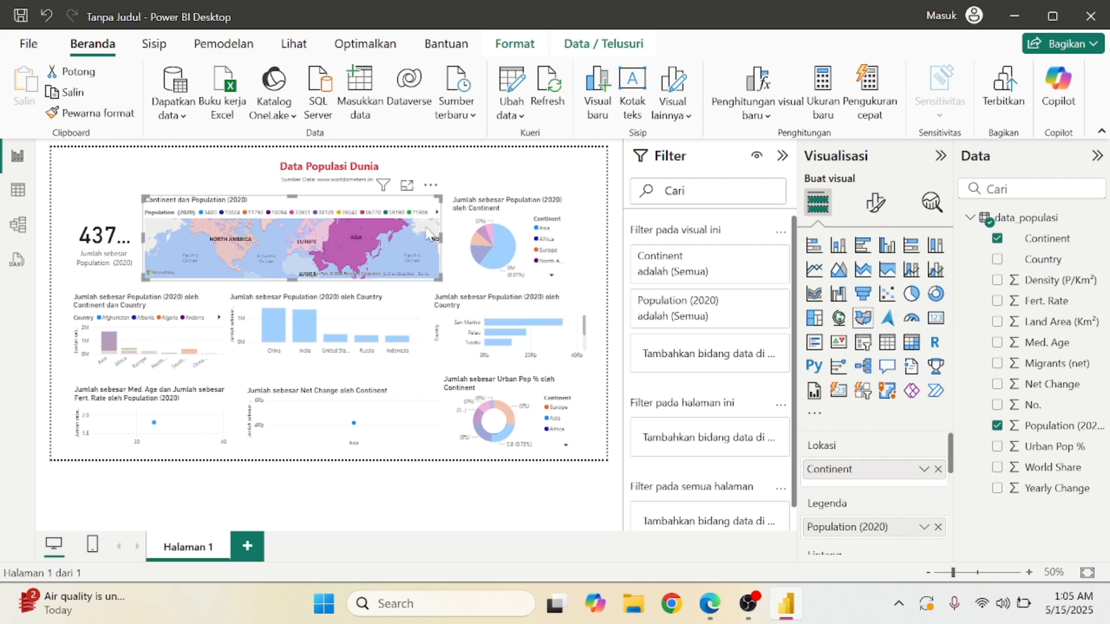
click(366, 244)
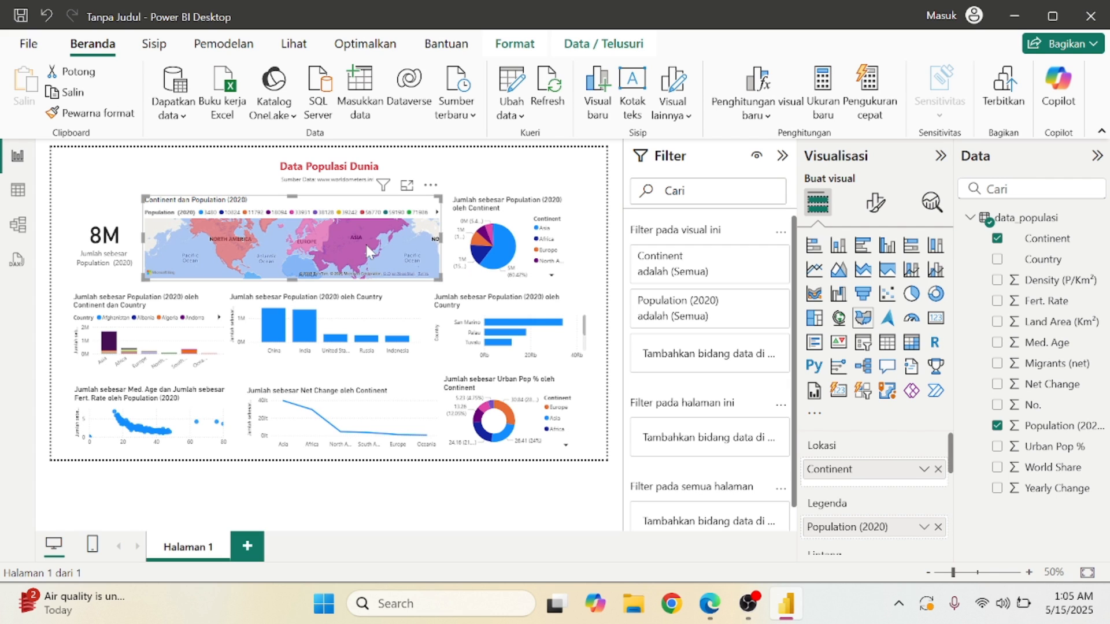
mouse_move(344, 414)
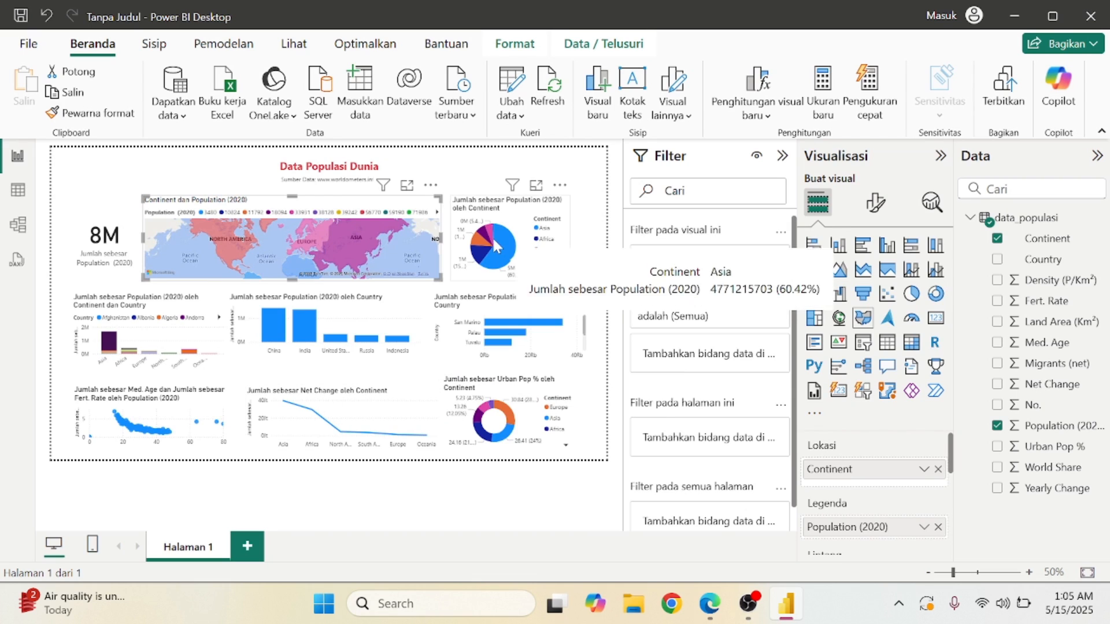
click(597, 175)
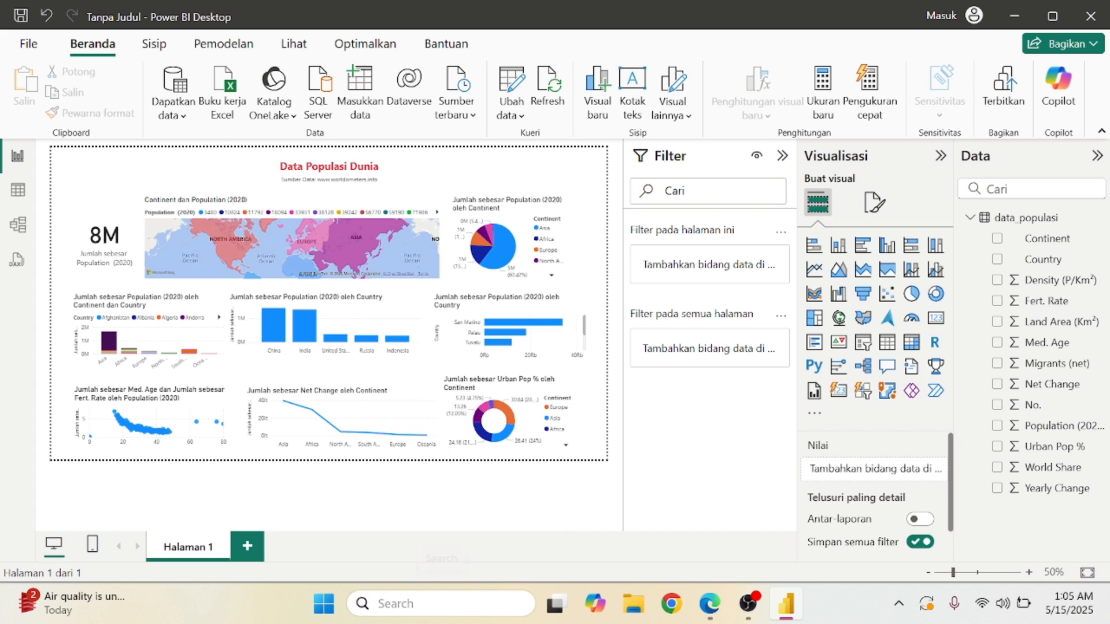
Open Sticky Notes and delete all the existing note text.
click(445, 605)
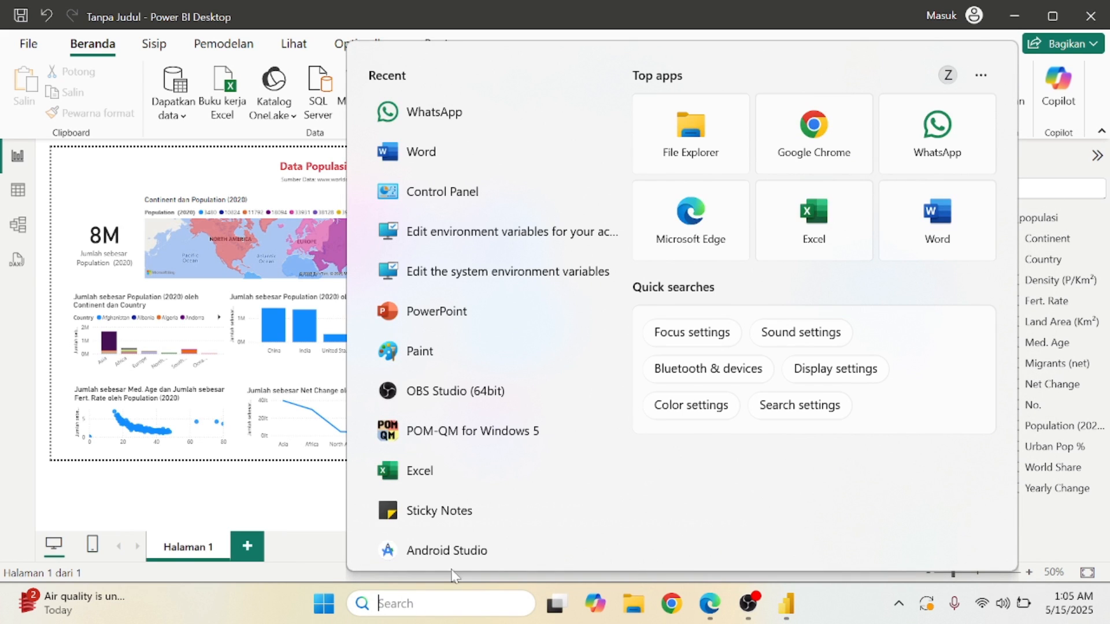
text(s)
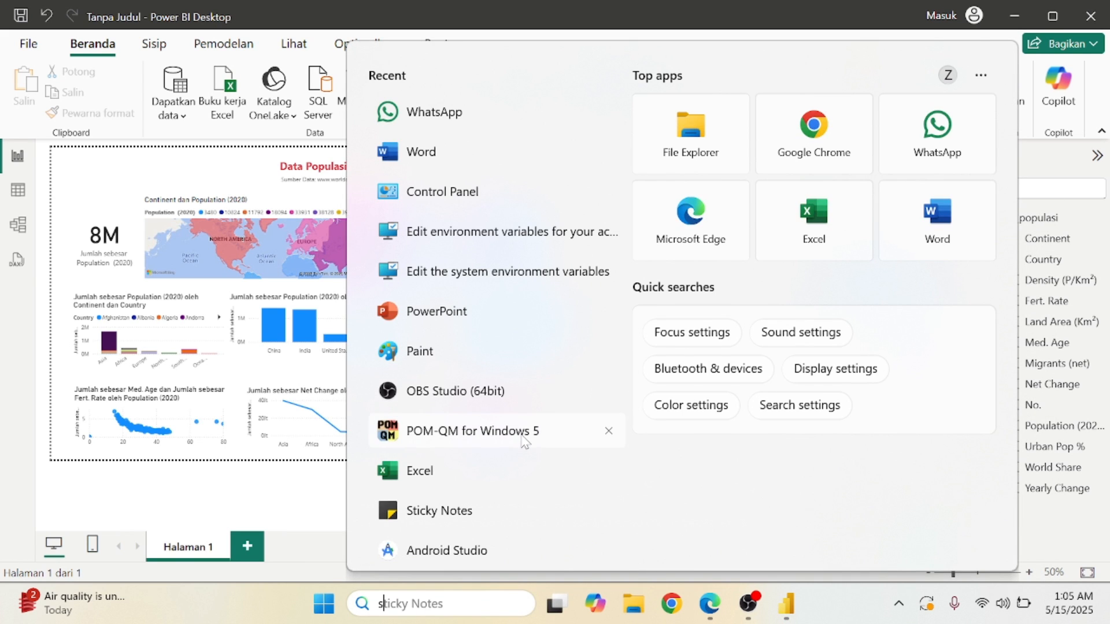
click(576, 177)
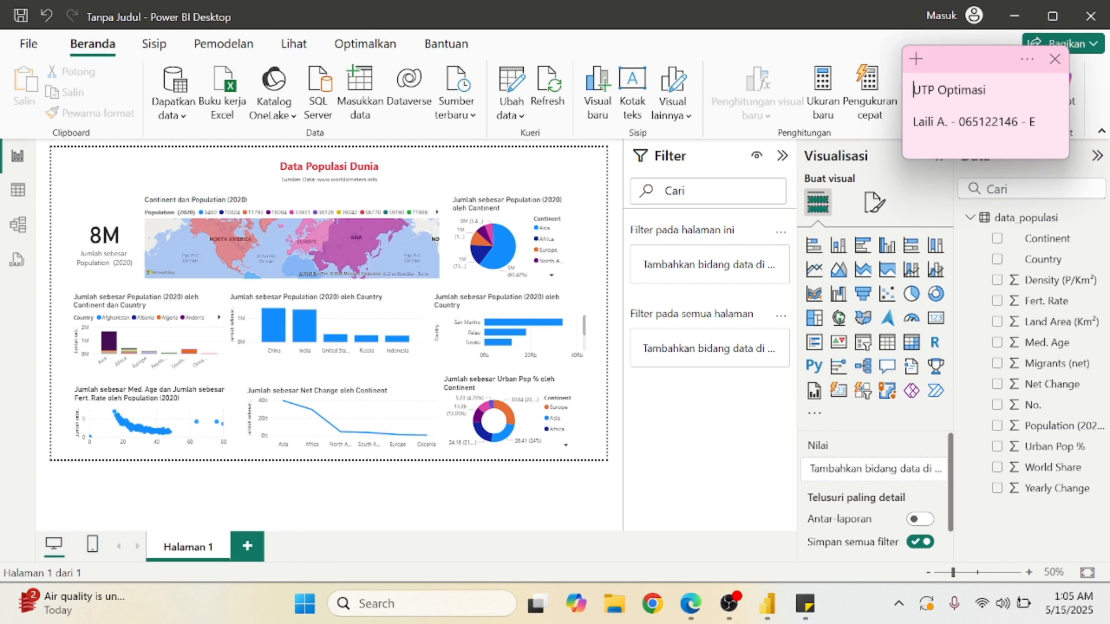
drag(1030, 122, 913, 90)
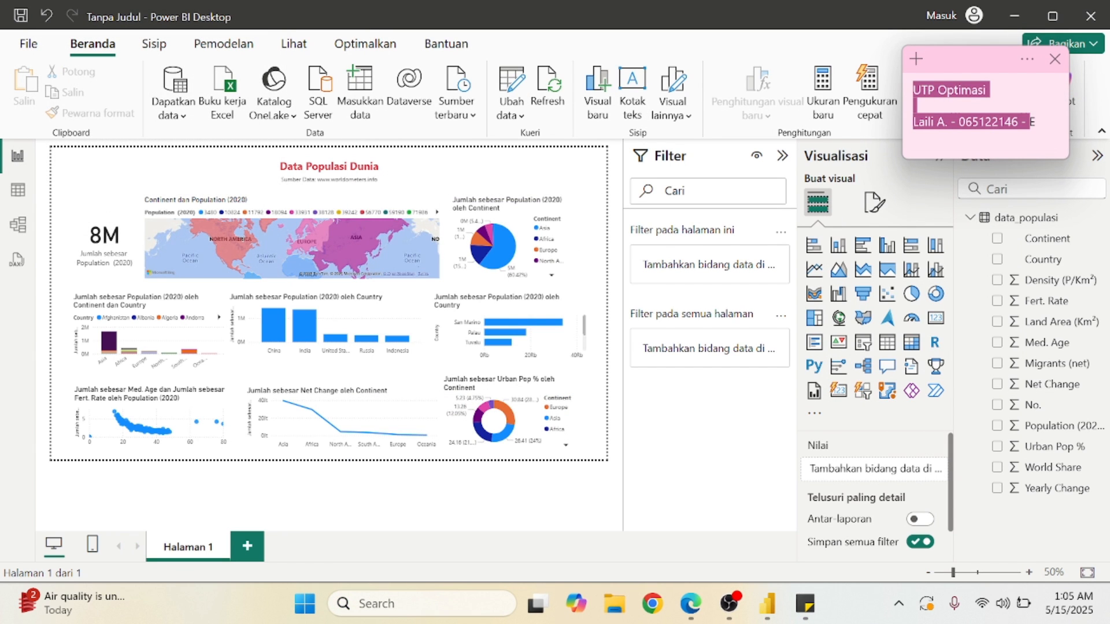
key(BackSpace)
key(Delete)
Type empty Nama:, NPM: and Kelas: lines followed by 'P9 - Prak DS'.
text(Nam)
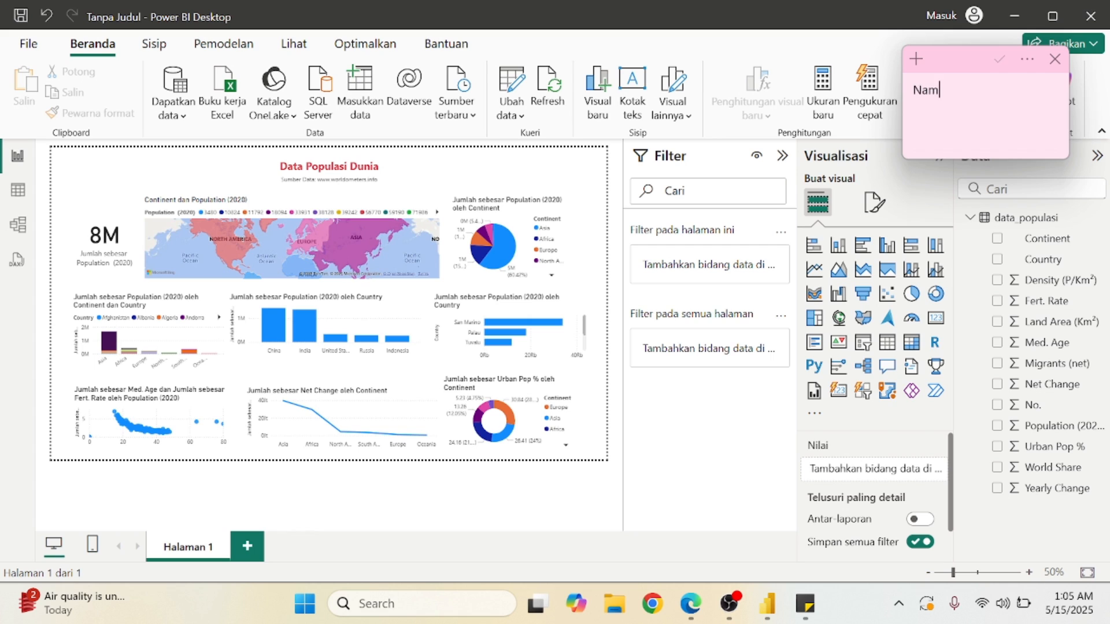
text(a:)
key(Return)
text(NPM: K)
key(BackSpace)
key(Return)
text(Kelas:)
key(Return)
key(Return)
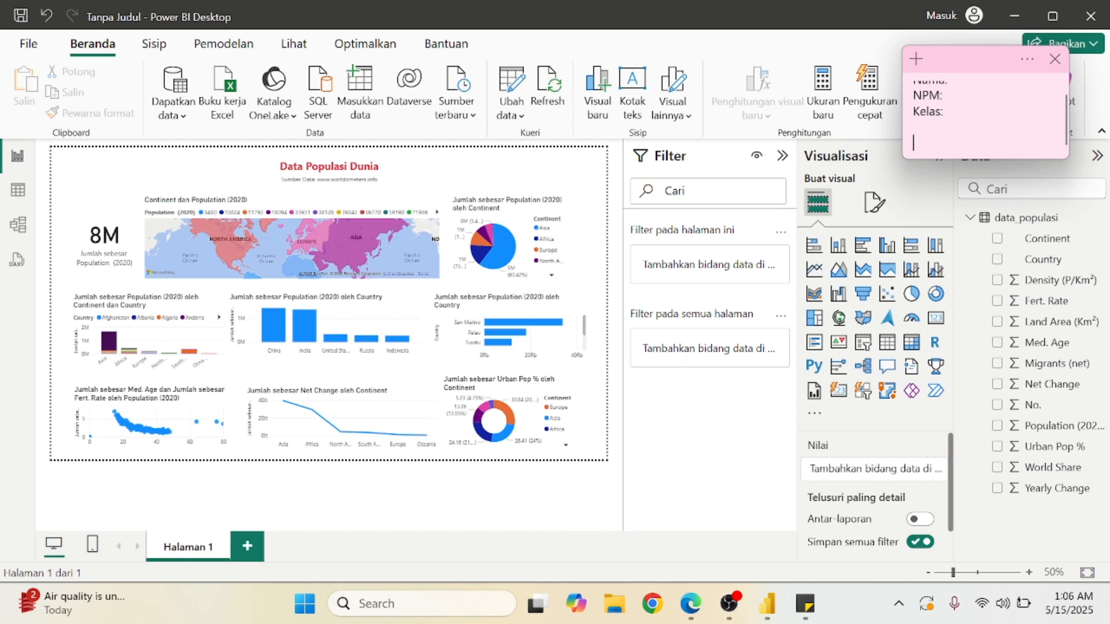
text(pd)
key(BackSpace)
key(BackSpace)
key(BackSpace)
text(P9 - Prak DS)
Widen the sticky note so the full last line is visible.
scroll(986, 116, up, 1)
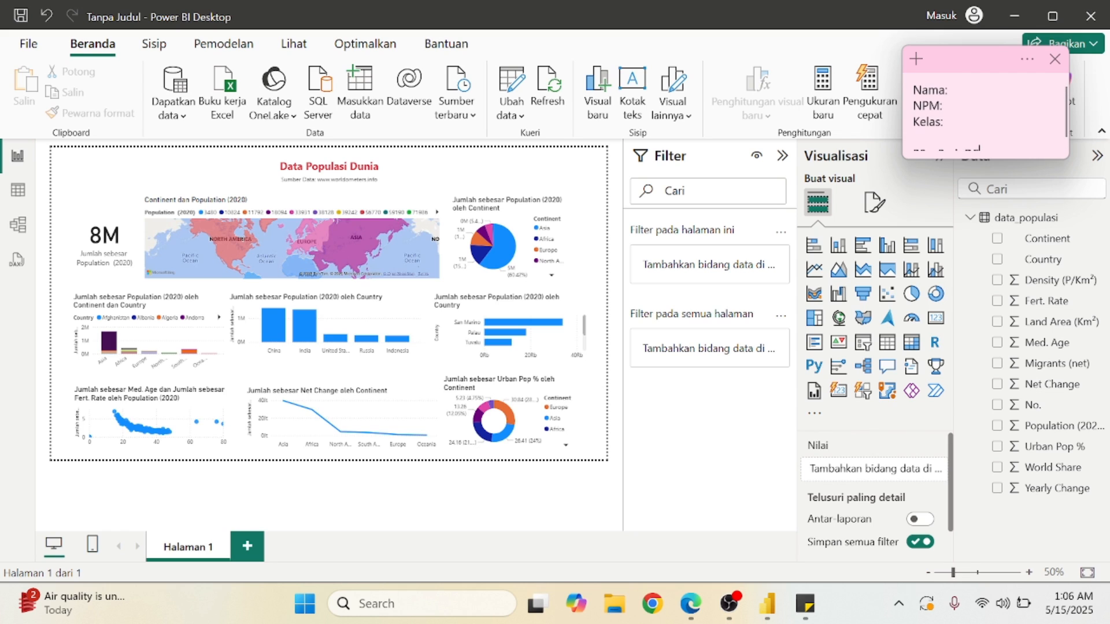
drag(903, 158, 843, 157)
scroll(957, 122, up, 1)
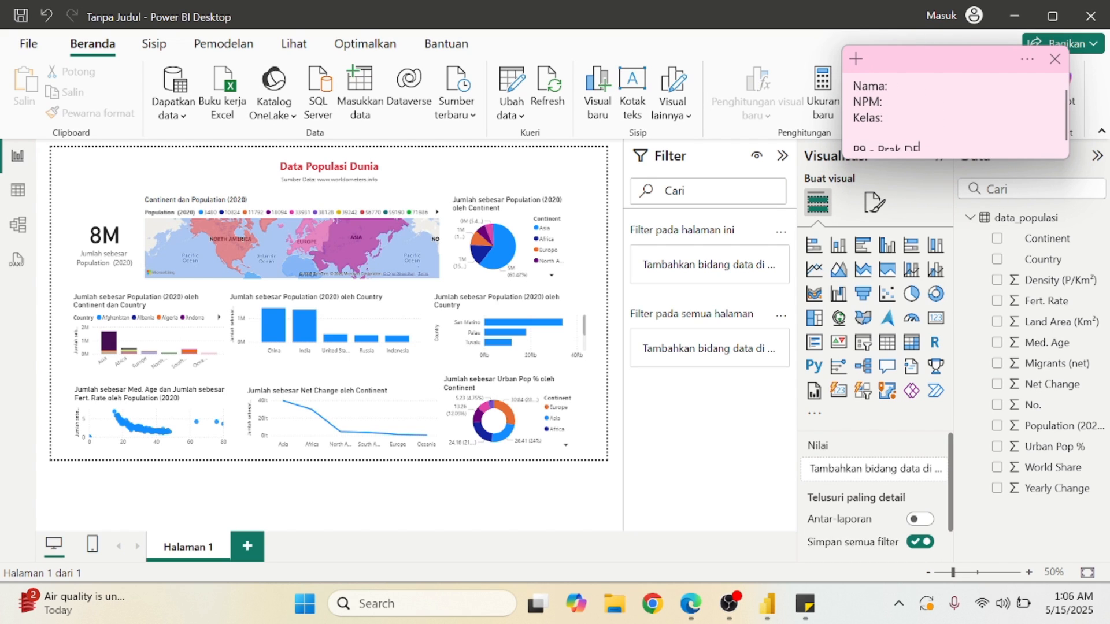
drag(925, 147, 960, 194)
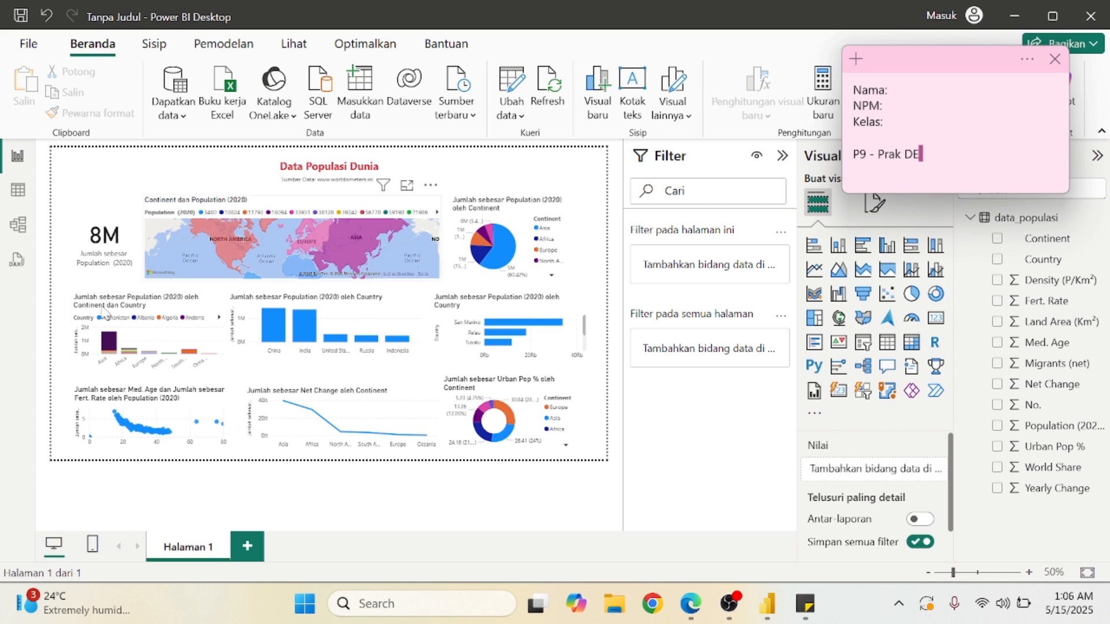